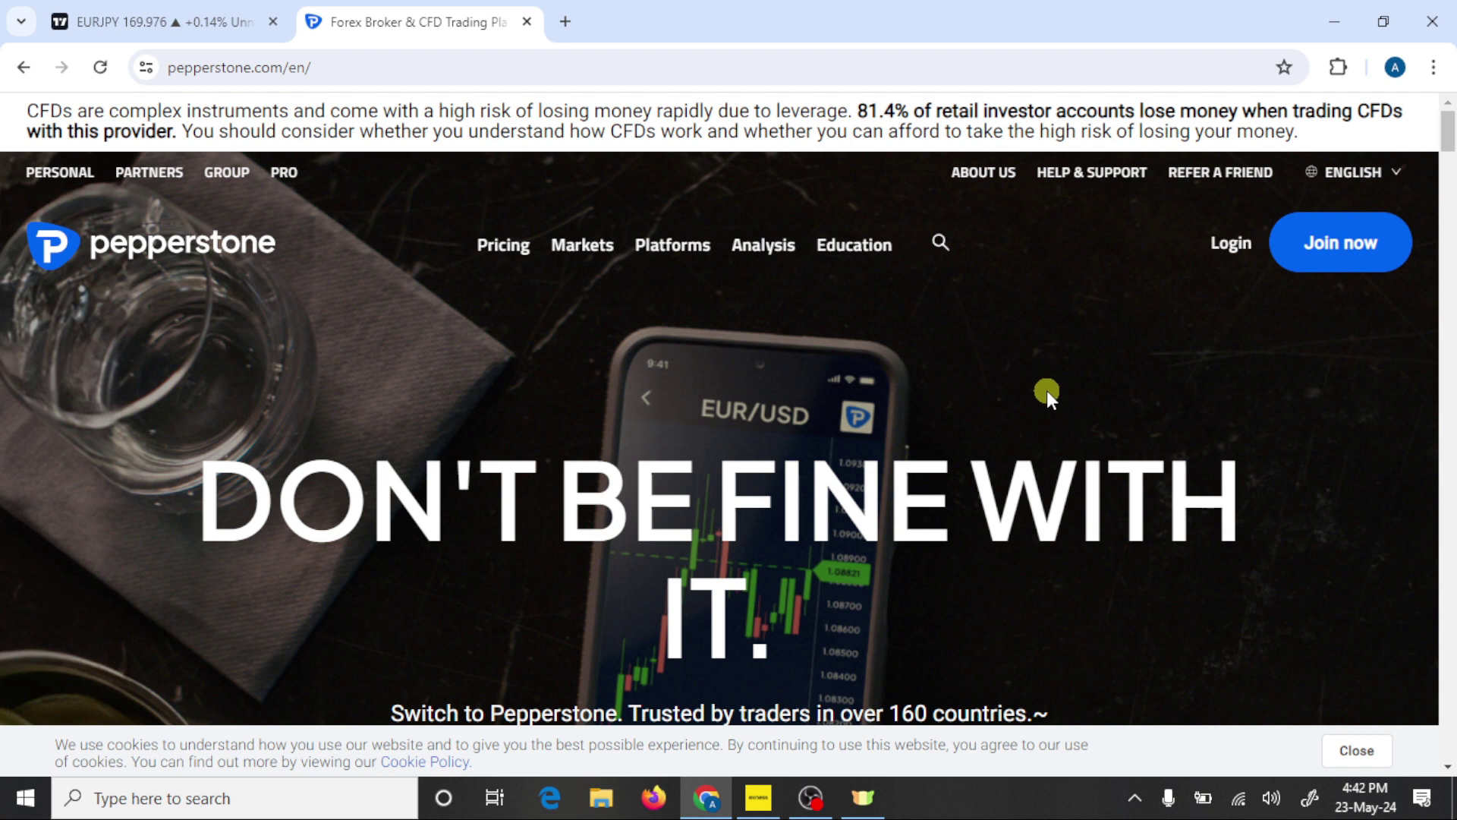
Start a new Pepperstone account via Join now and choose email sign-up.
left_click(1350, 244)
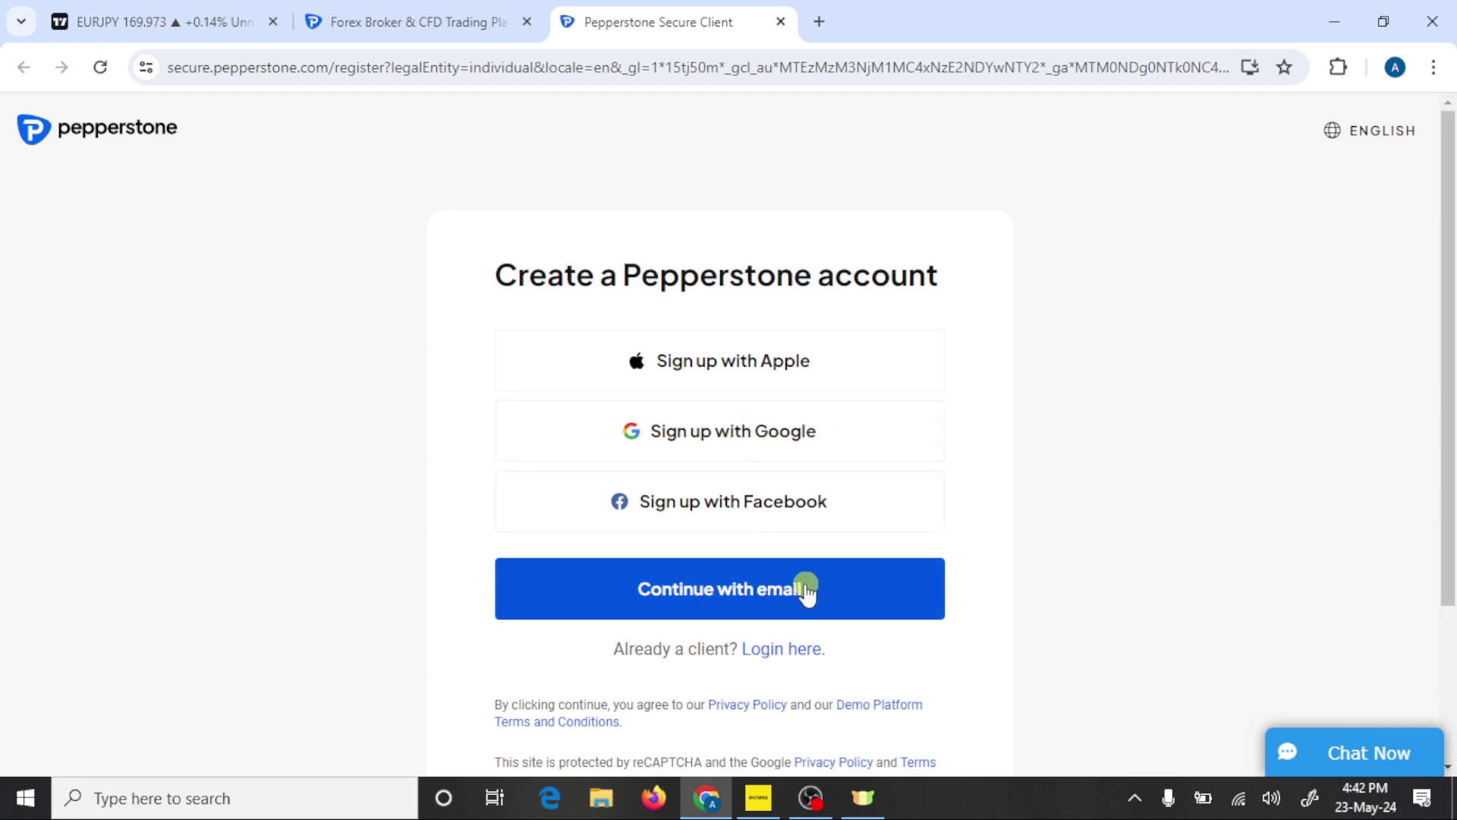
left_click(742, 597)
Set country of residence to Pakistan and keep Individual as the account type.
left_click(739, 425)
scroll(769, 368, "down", 1)
left_click(780, 322)
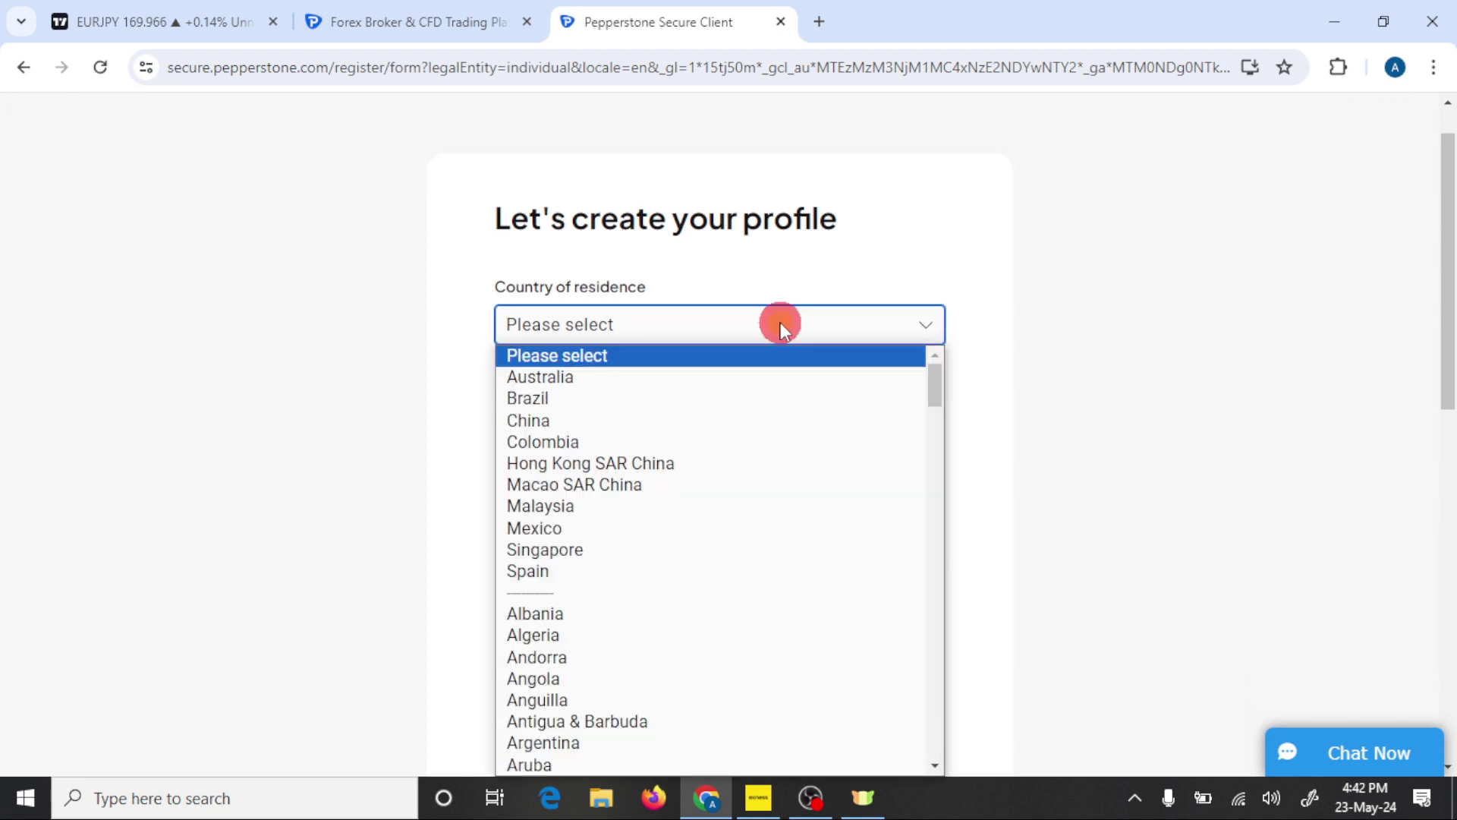
scroll(671, 492, "down", 7)
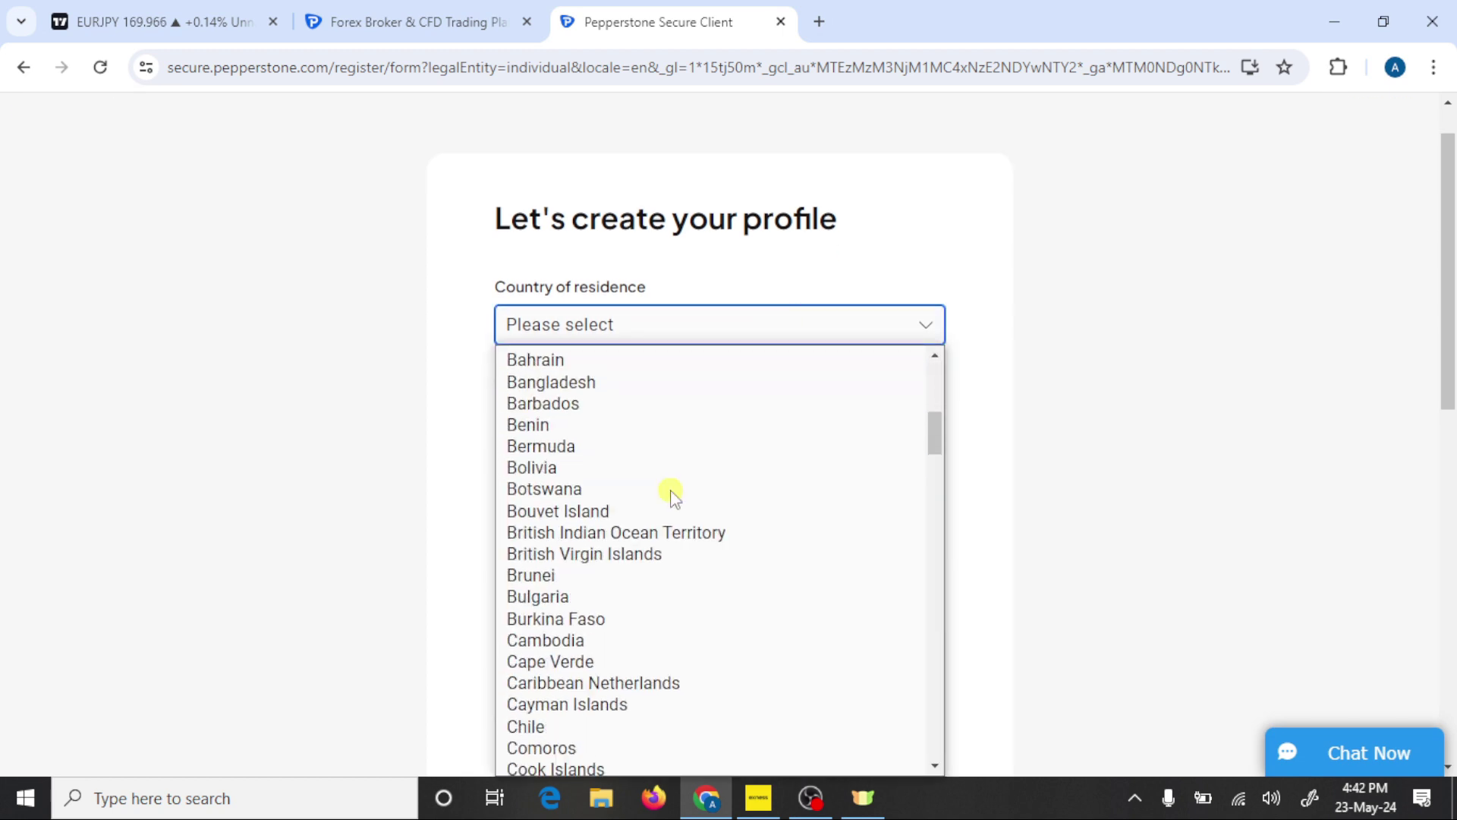
key("p")
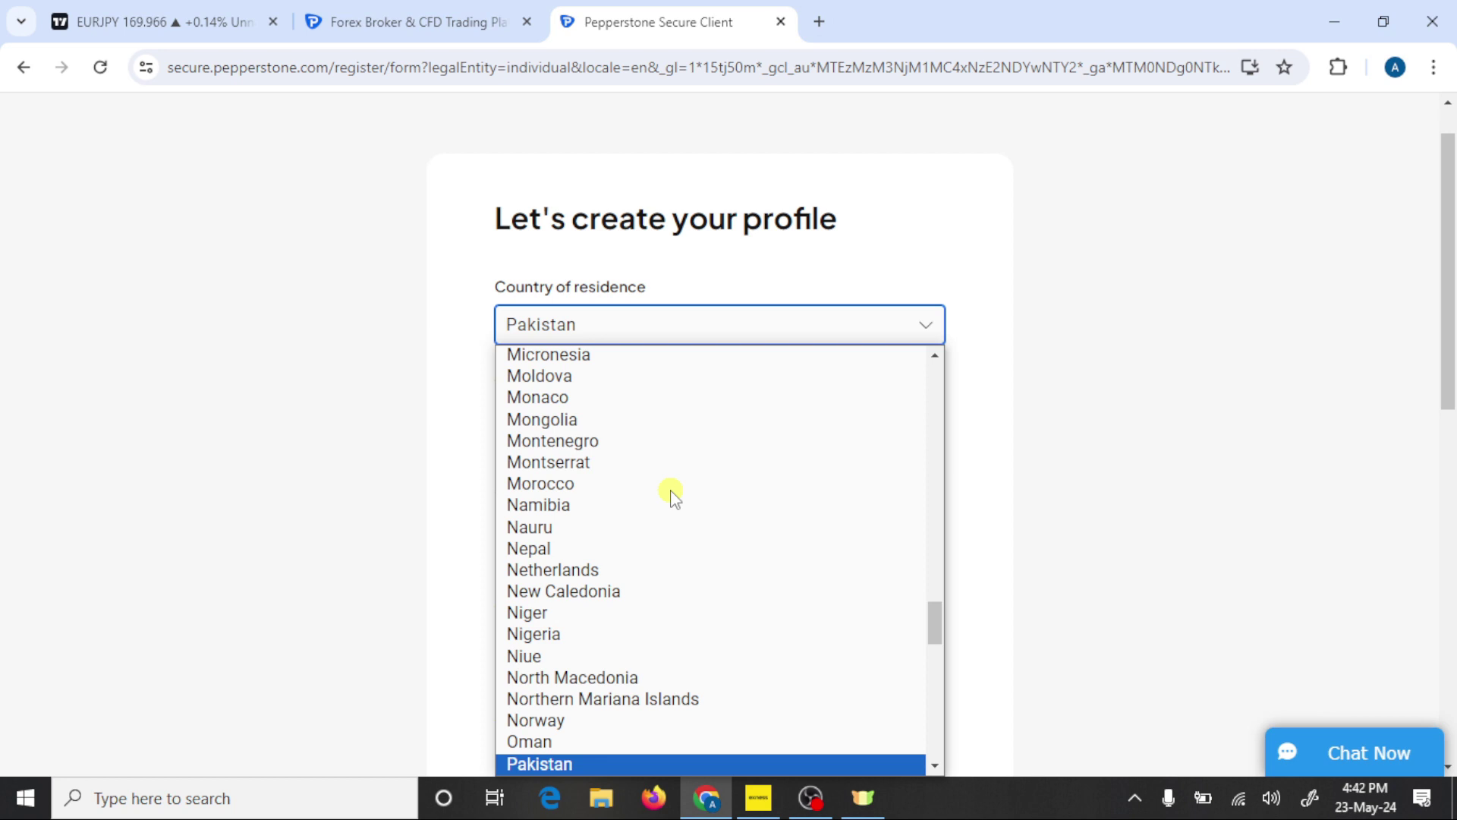
left_click(972, 387)
left_click(639, 418)
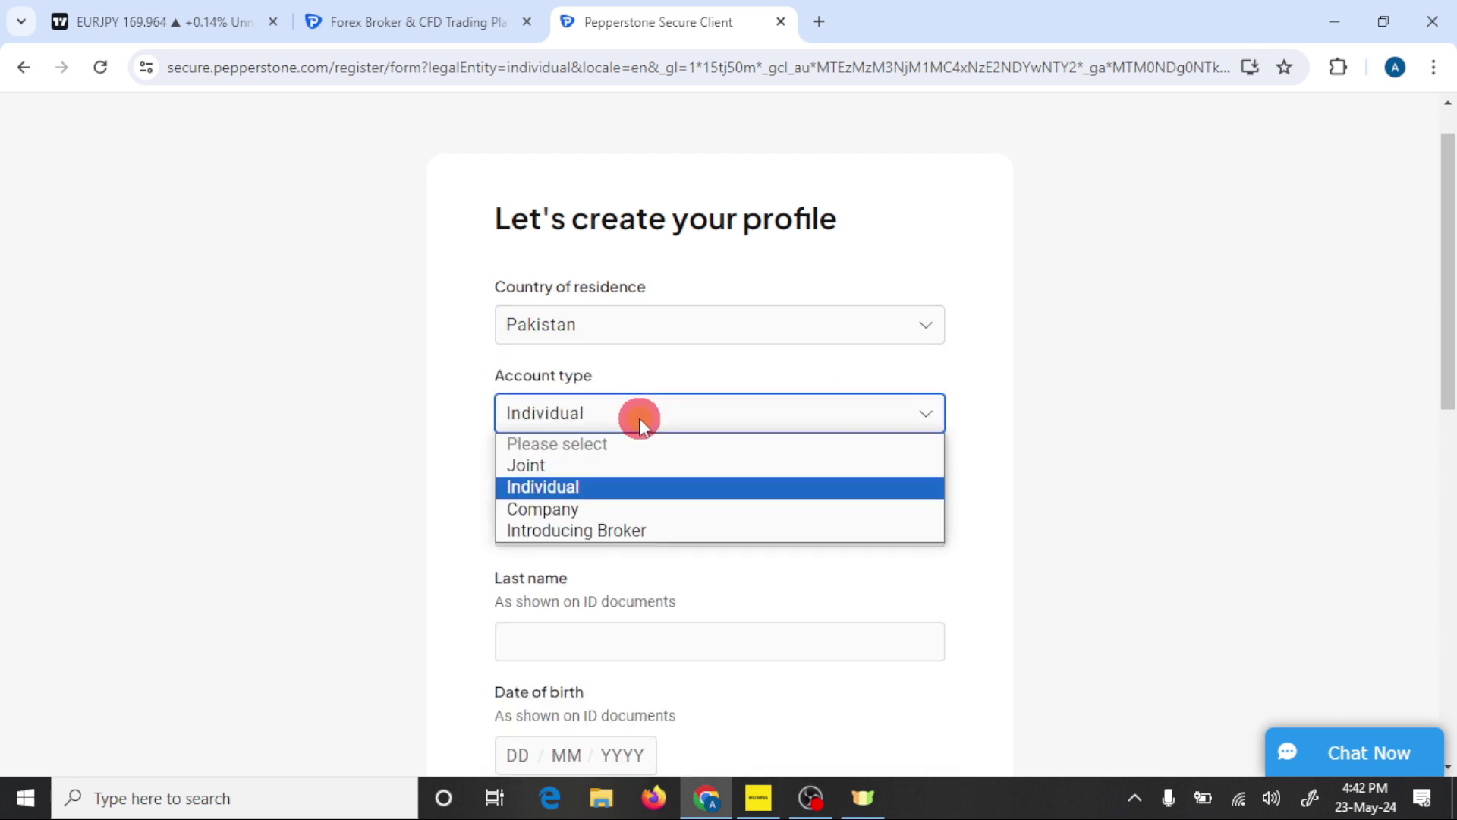
left_click(567, 487)
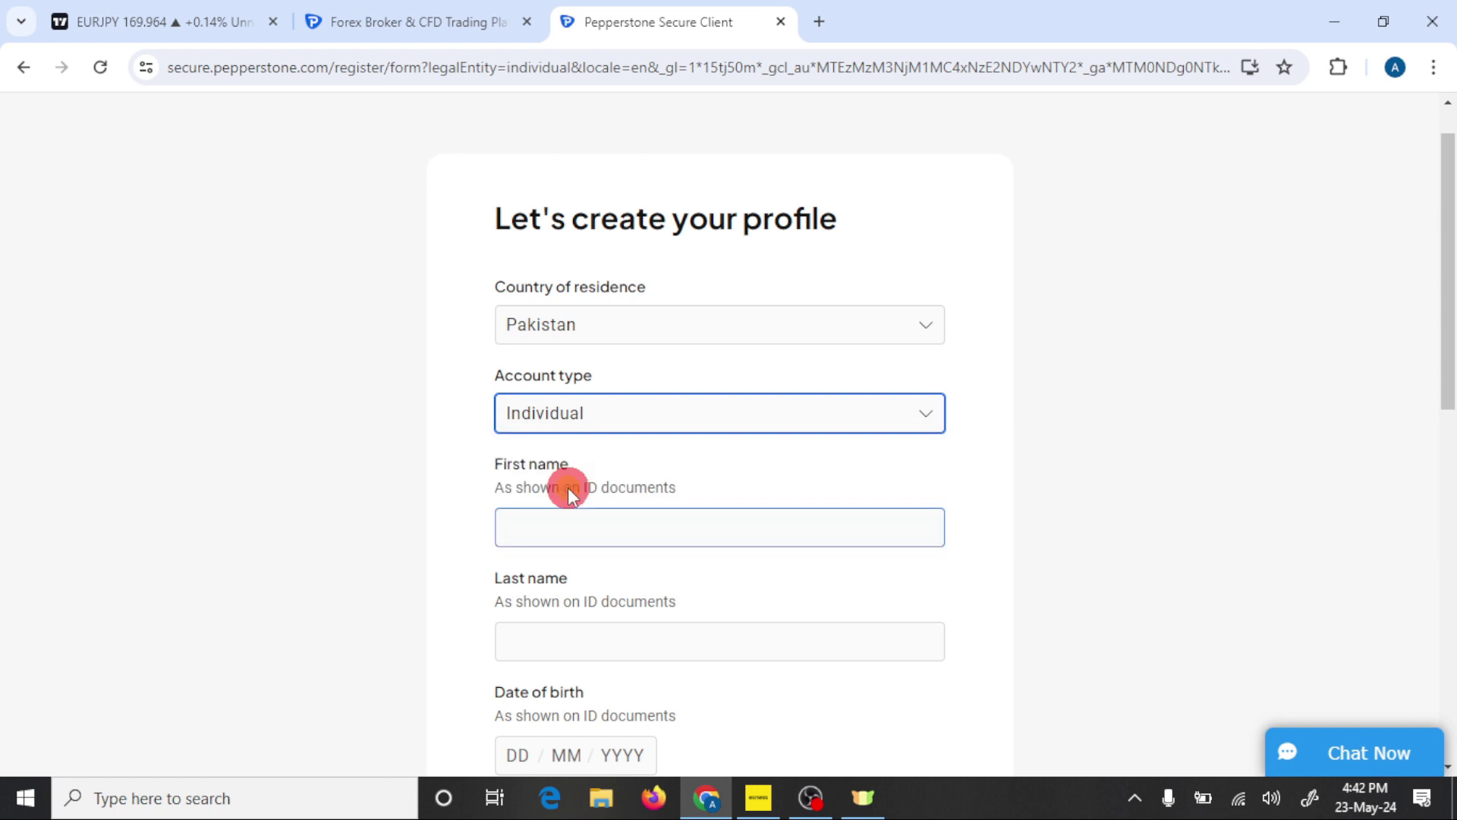
Enter the applicant's first name and move to the last name field.
left_click(670, 531)
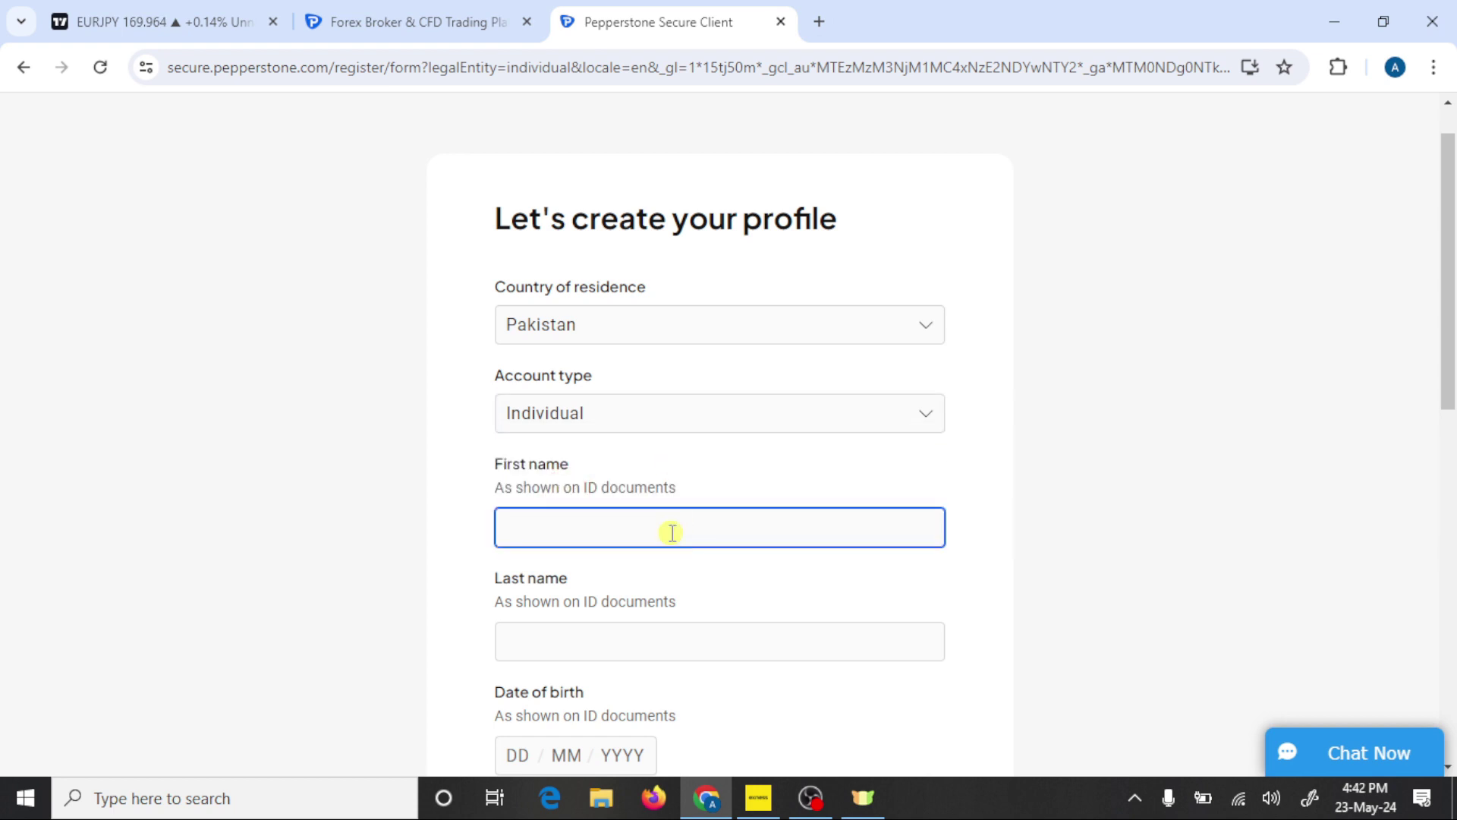
type("Amee")
left_click(612, 642)
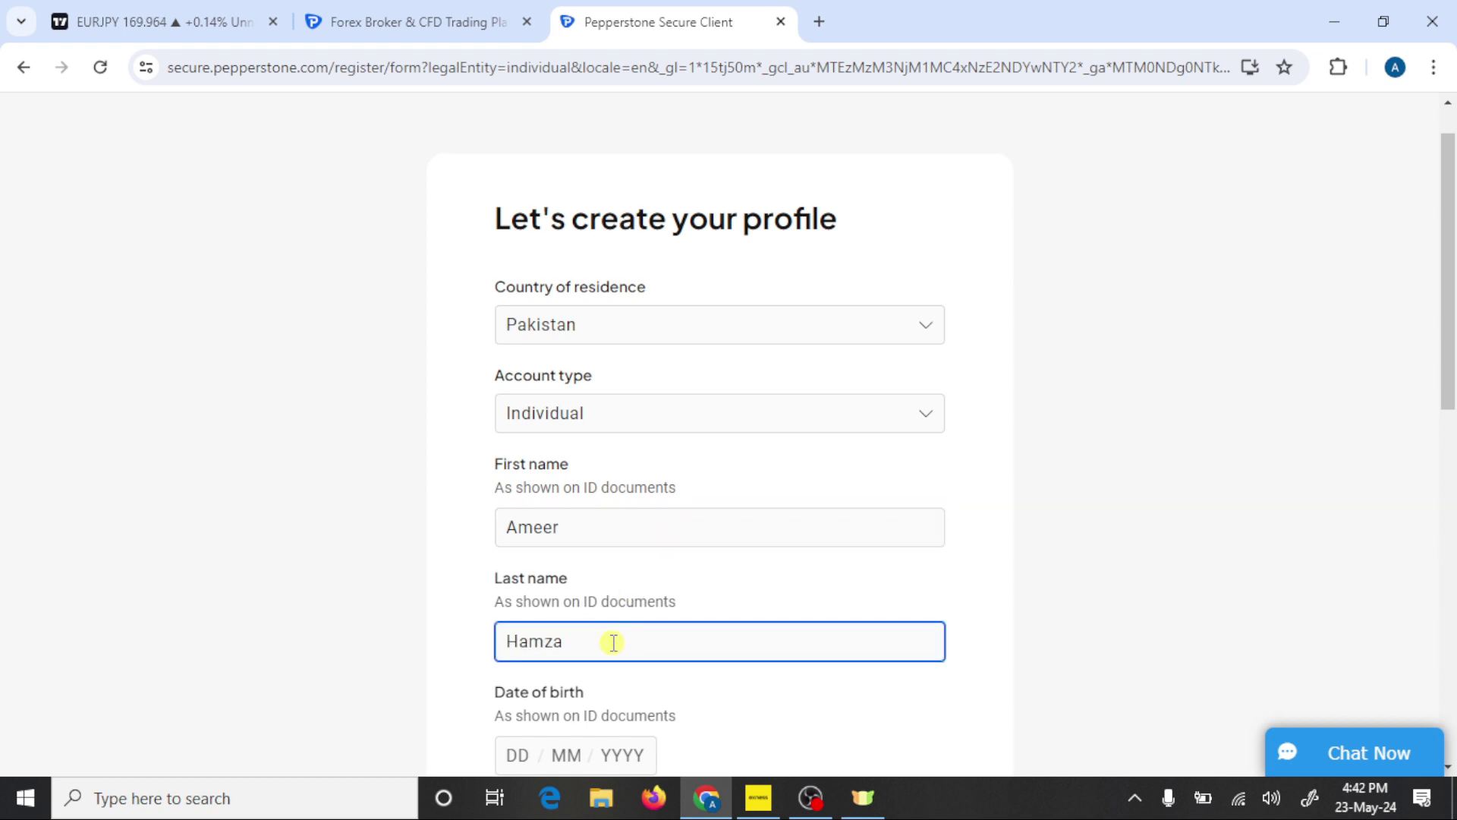
scroll(614, 642, "down", 3)
Fill in the applicant's date of birth and mobile phone number.
left_click(525, 561)
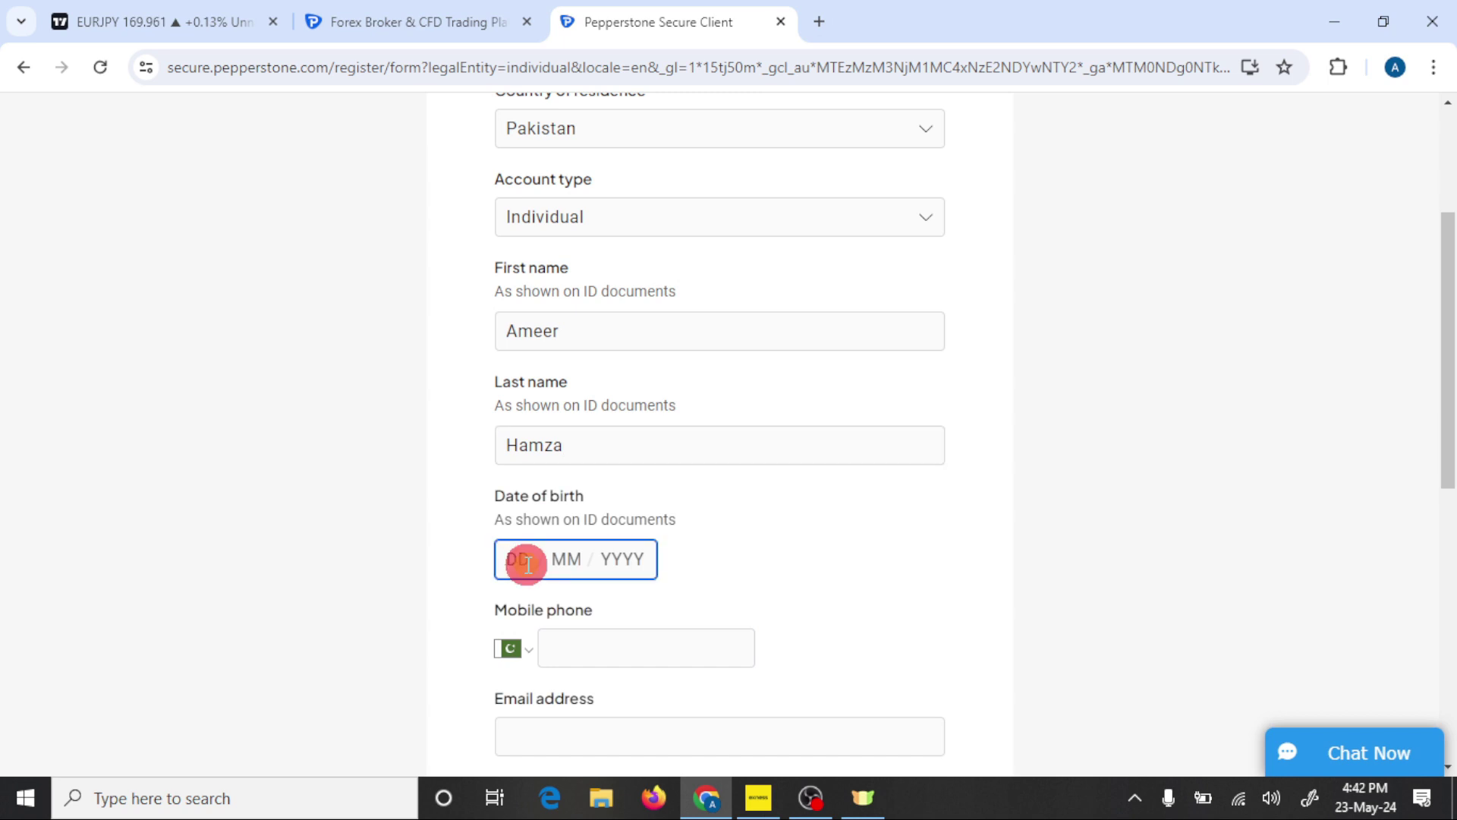
type("15")
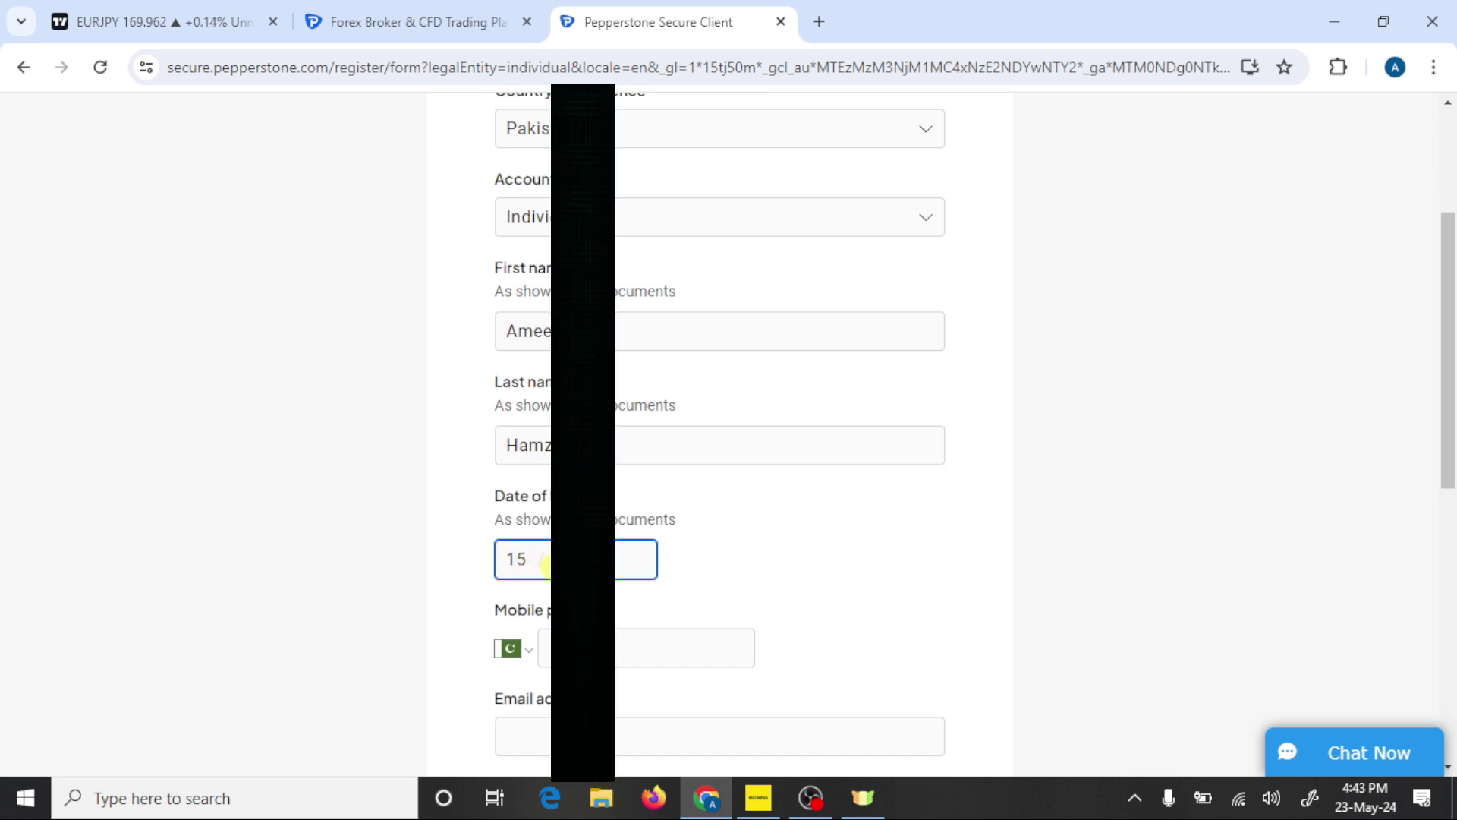
left_click(548, 647)
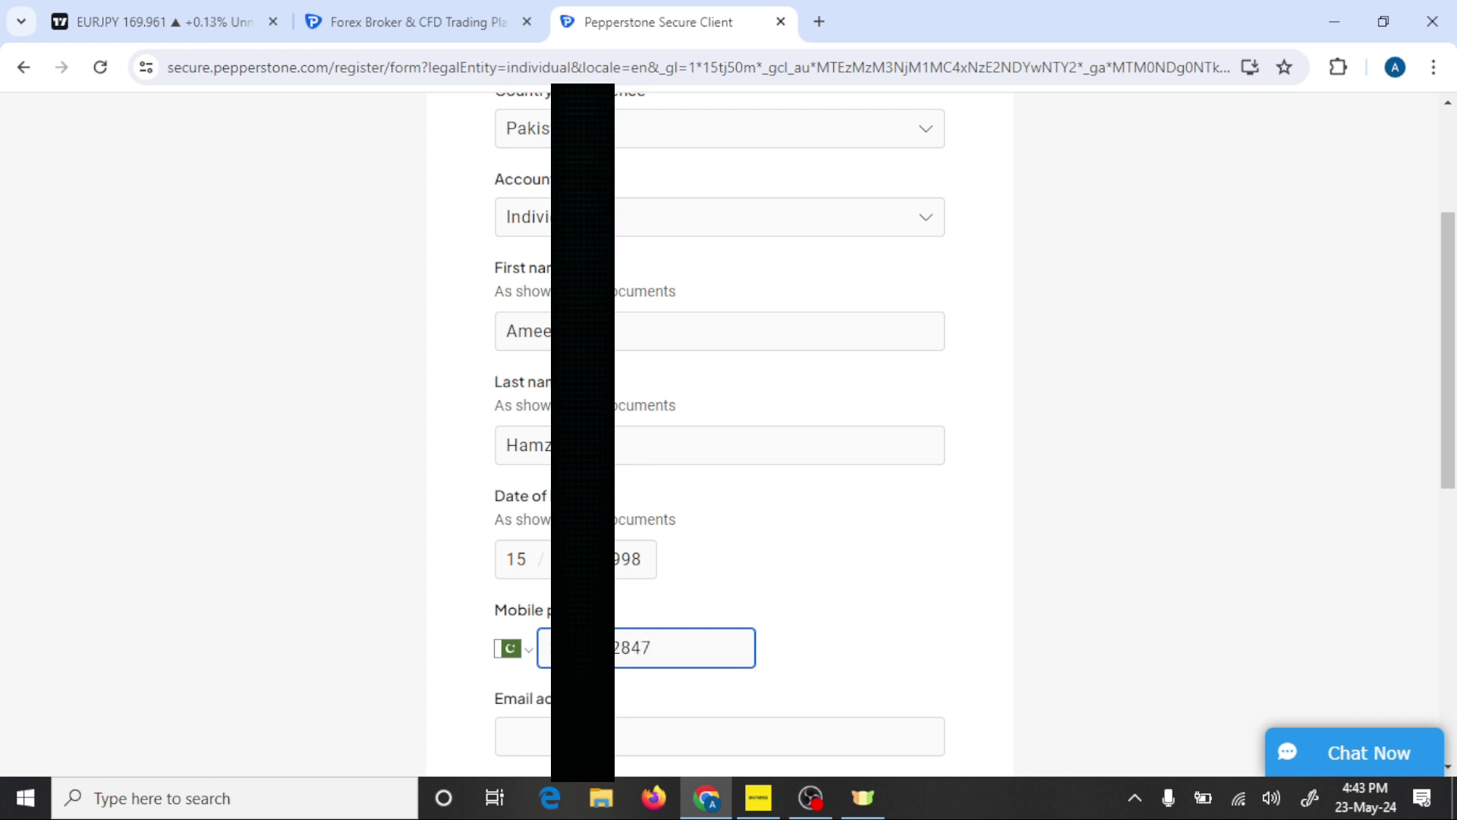
scroll(627, 426, "down", 4)
Enter the e-mail address and account password, and opt out of marketing communications.
left_click(628, 426)
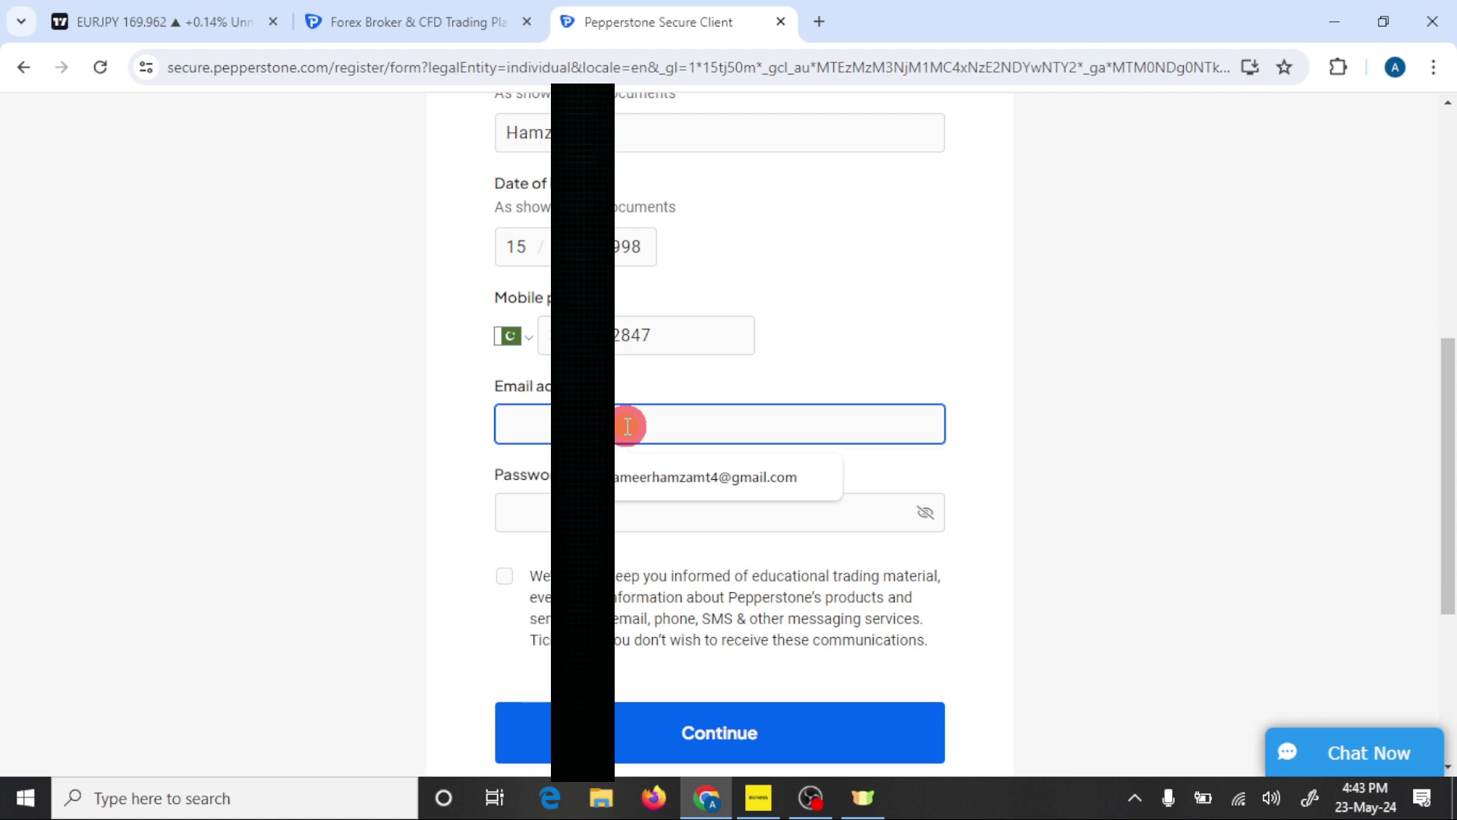
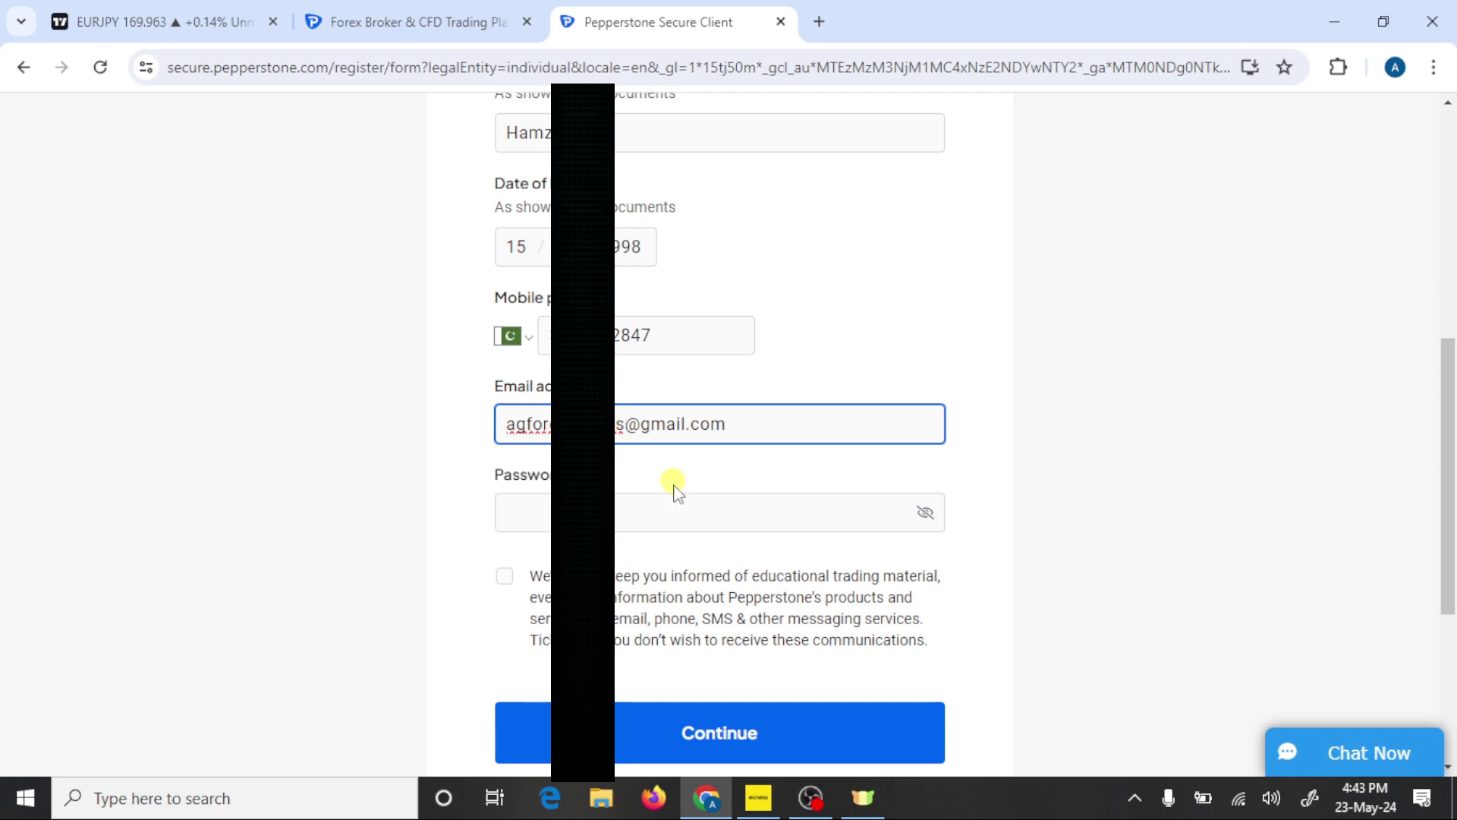
left_click(615, 507)
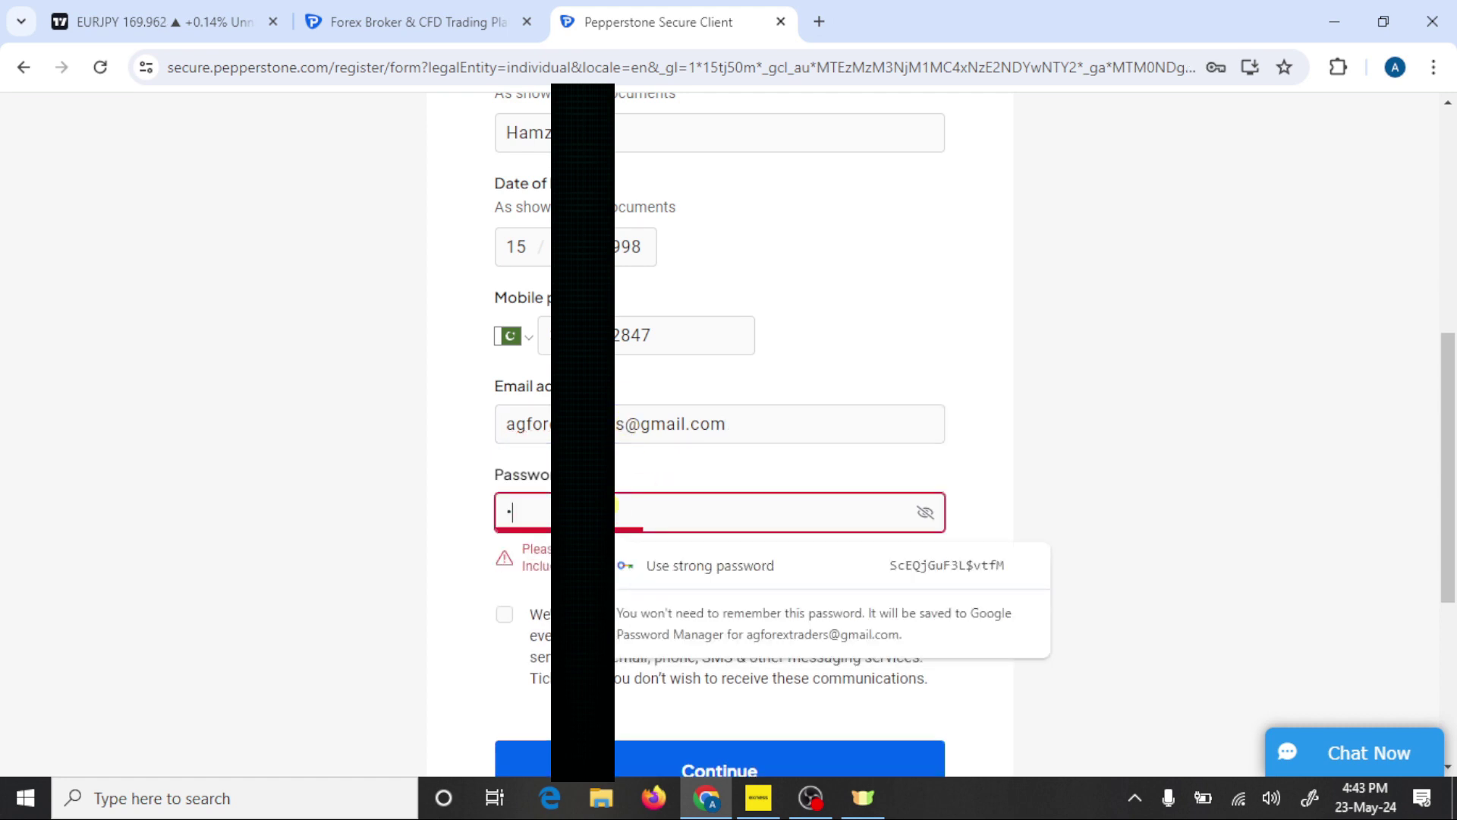
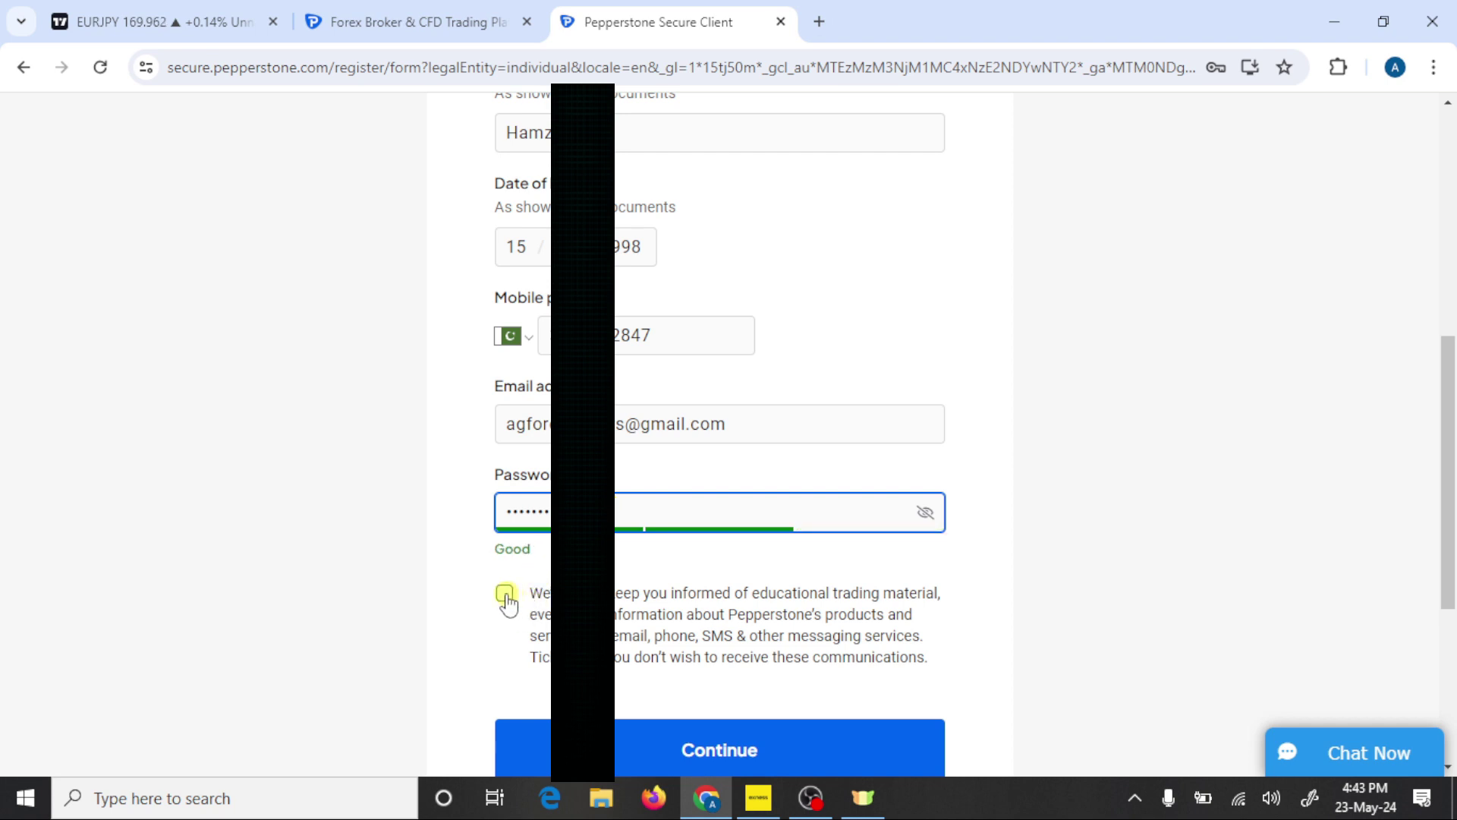
left_click(506, 594)
scroll(507, 602, "down", 4)
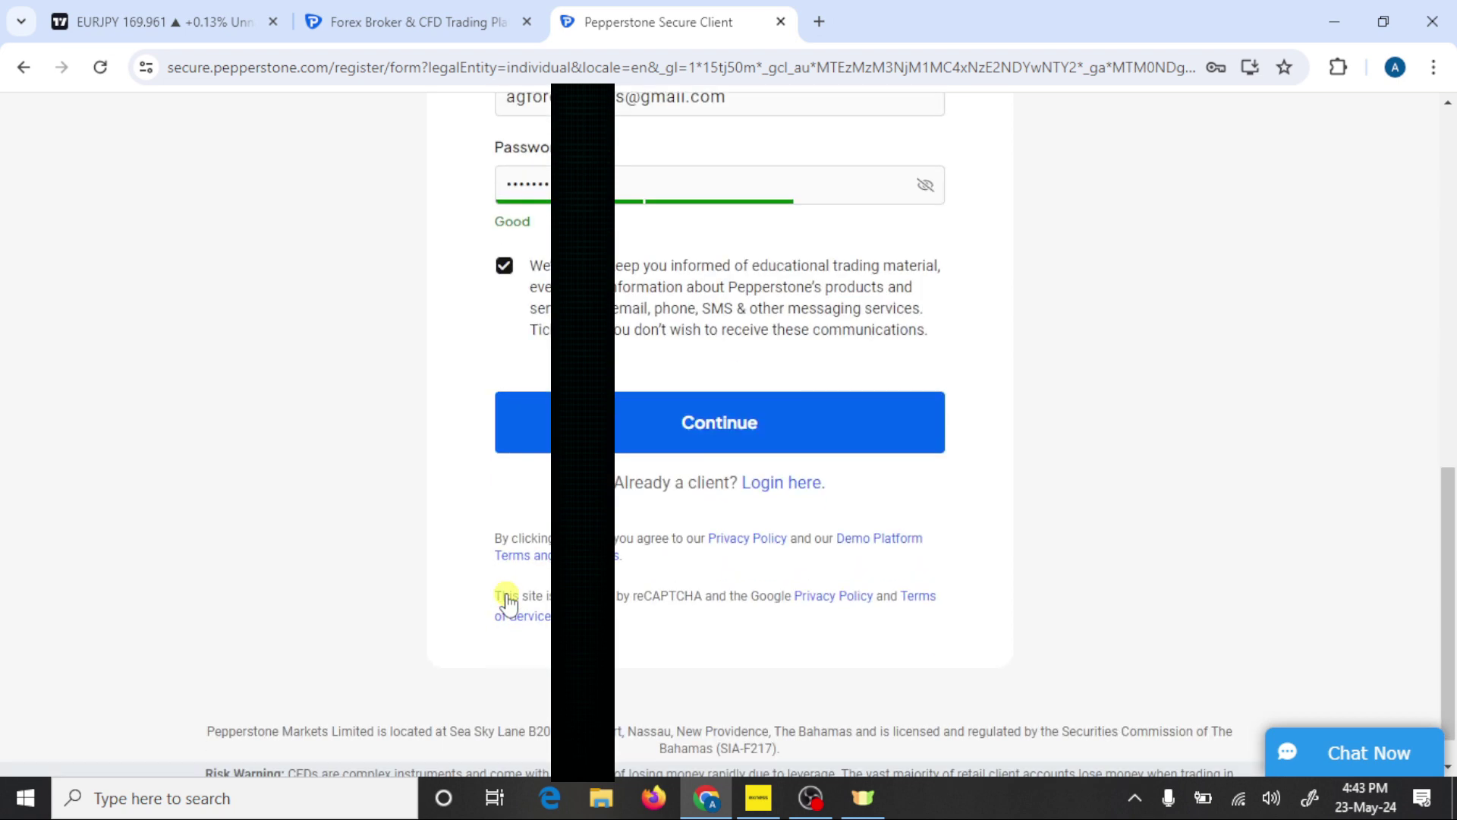
Submit the completed profile form with Continue.
left_click(709, 430)
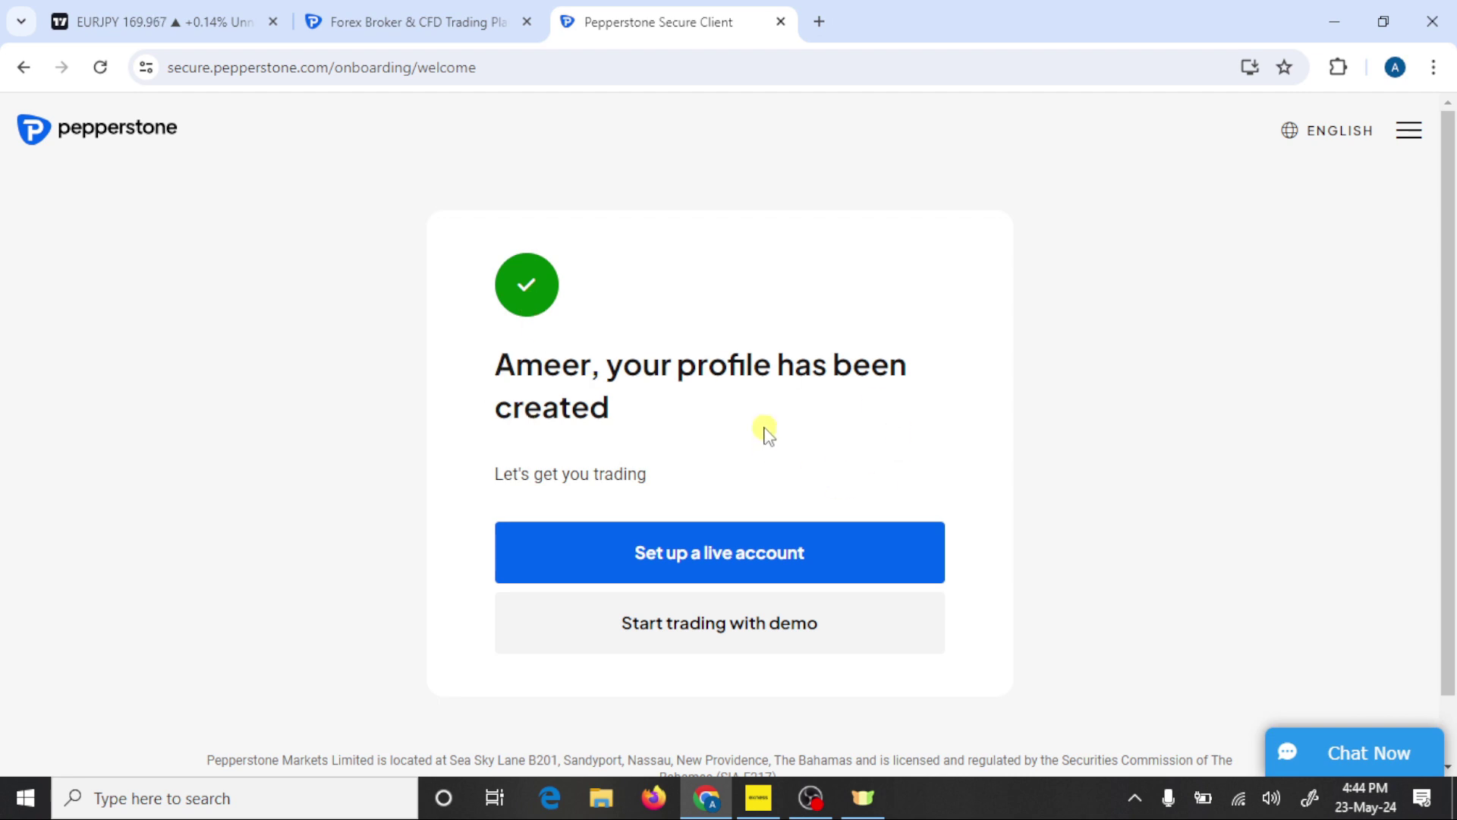
Start a live account on MetaTrader 5 with 1:200 leverage.
left_click(769, 556)
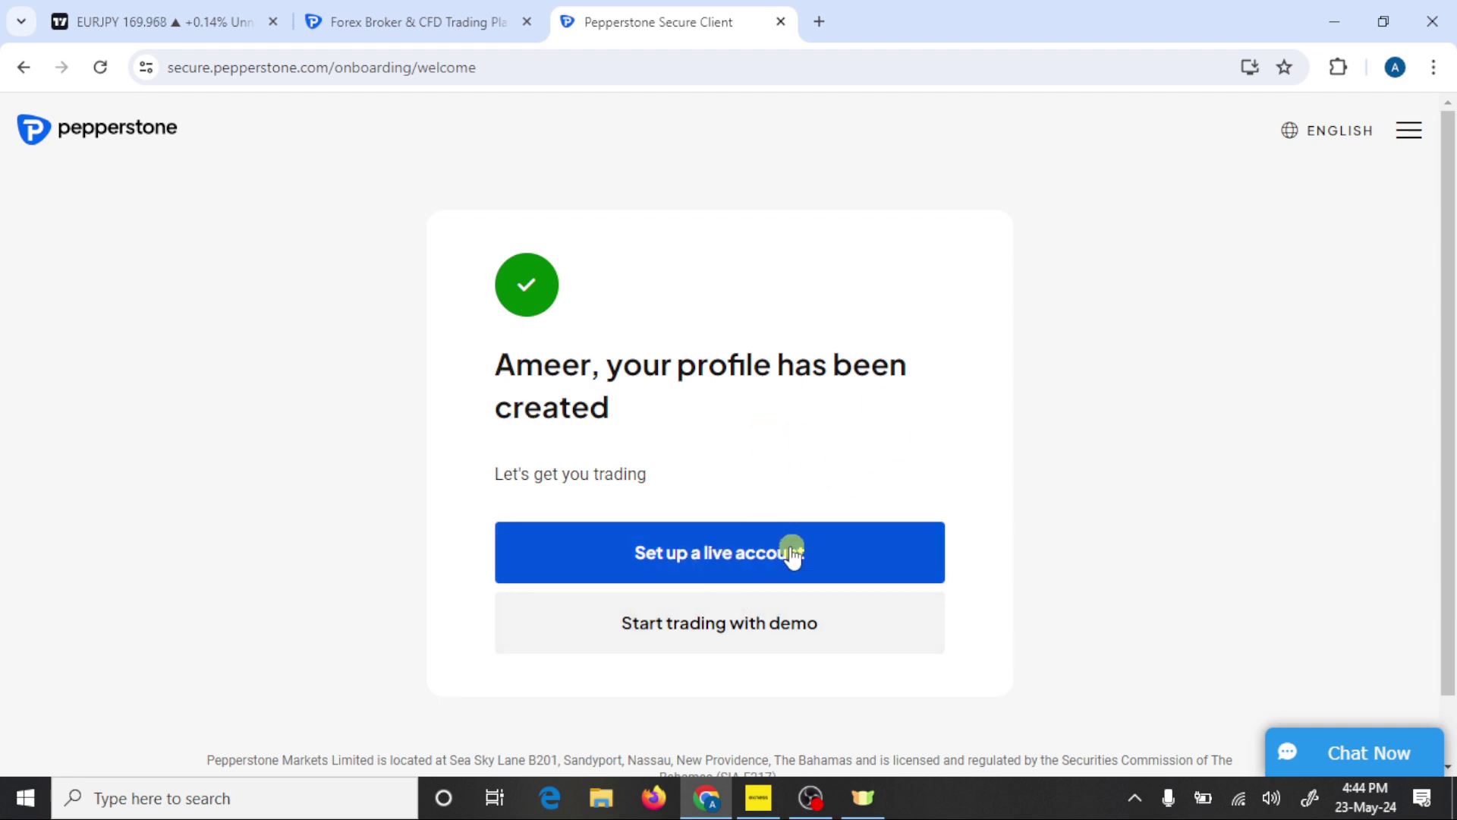
left_click(763, 554)
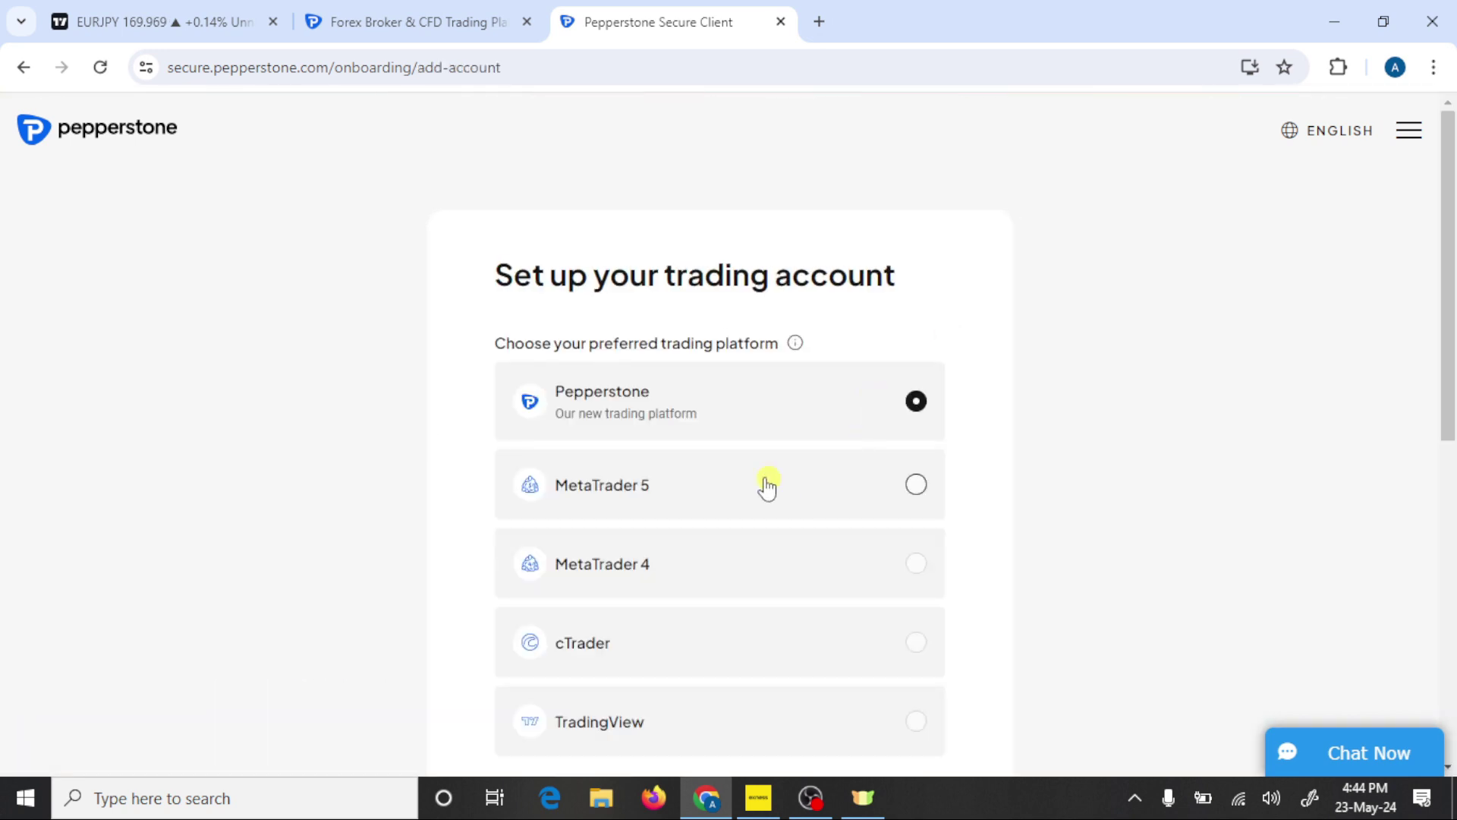
scroll(751, 486, "down", 2)
left_click(782, 374)
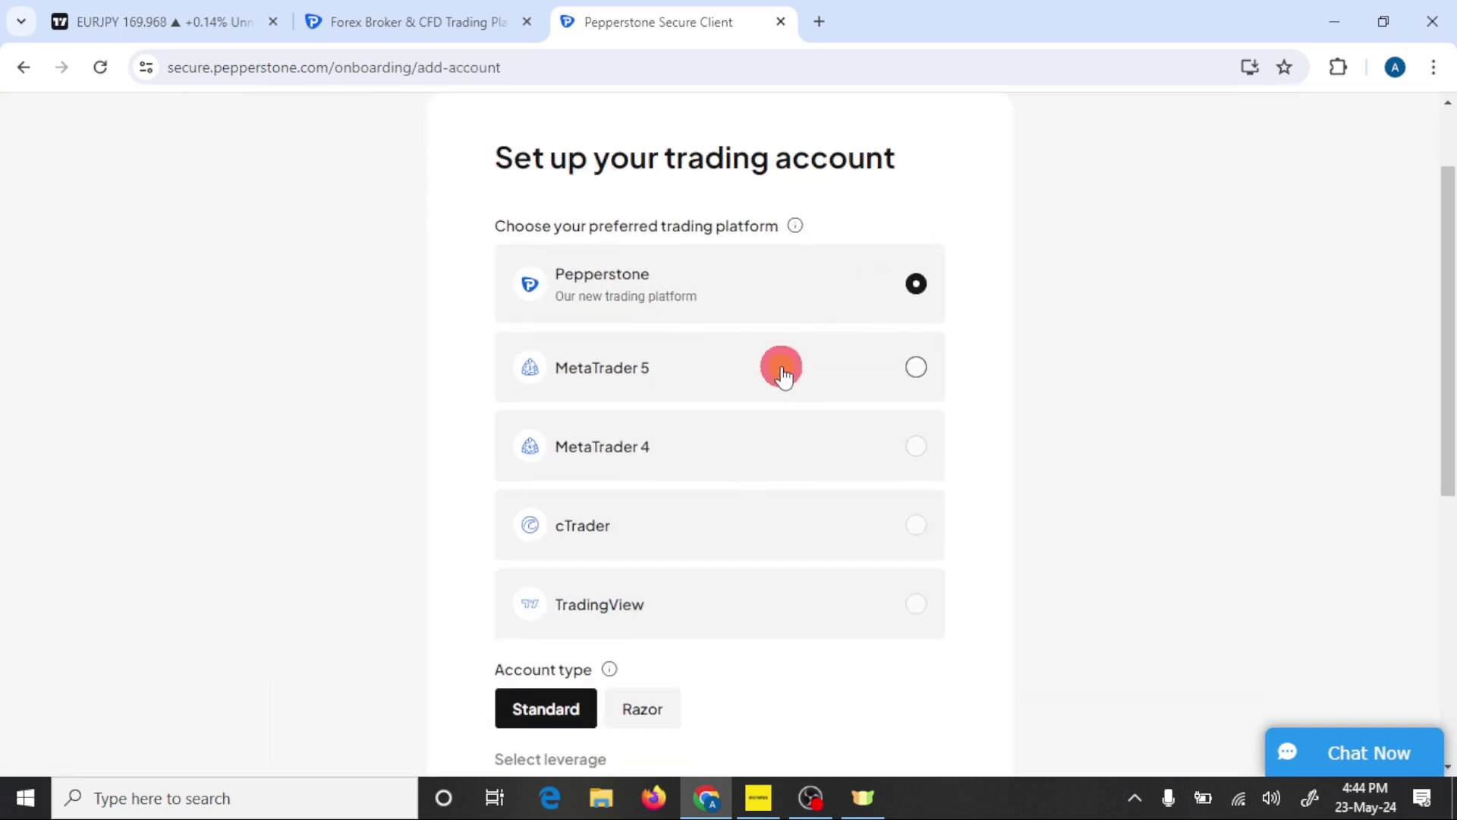
scroll(781, 374, "down", 2)
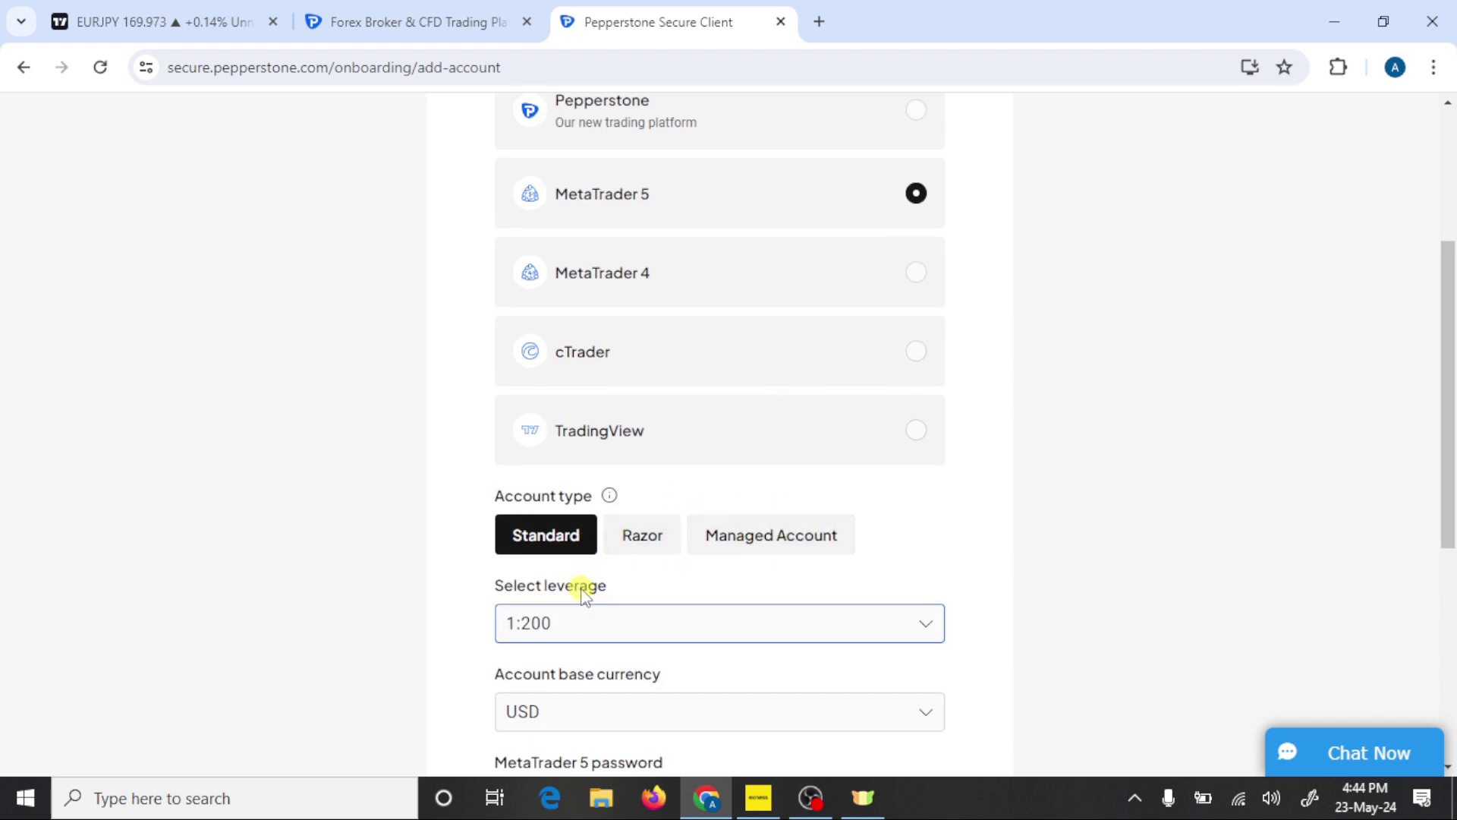
scroll(582, 589, "down", 2)
left_click(631, 437)
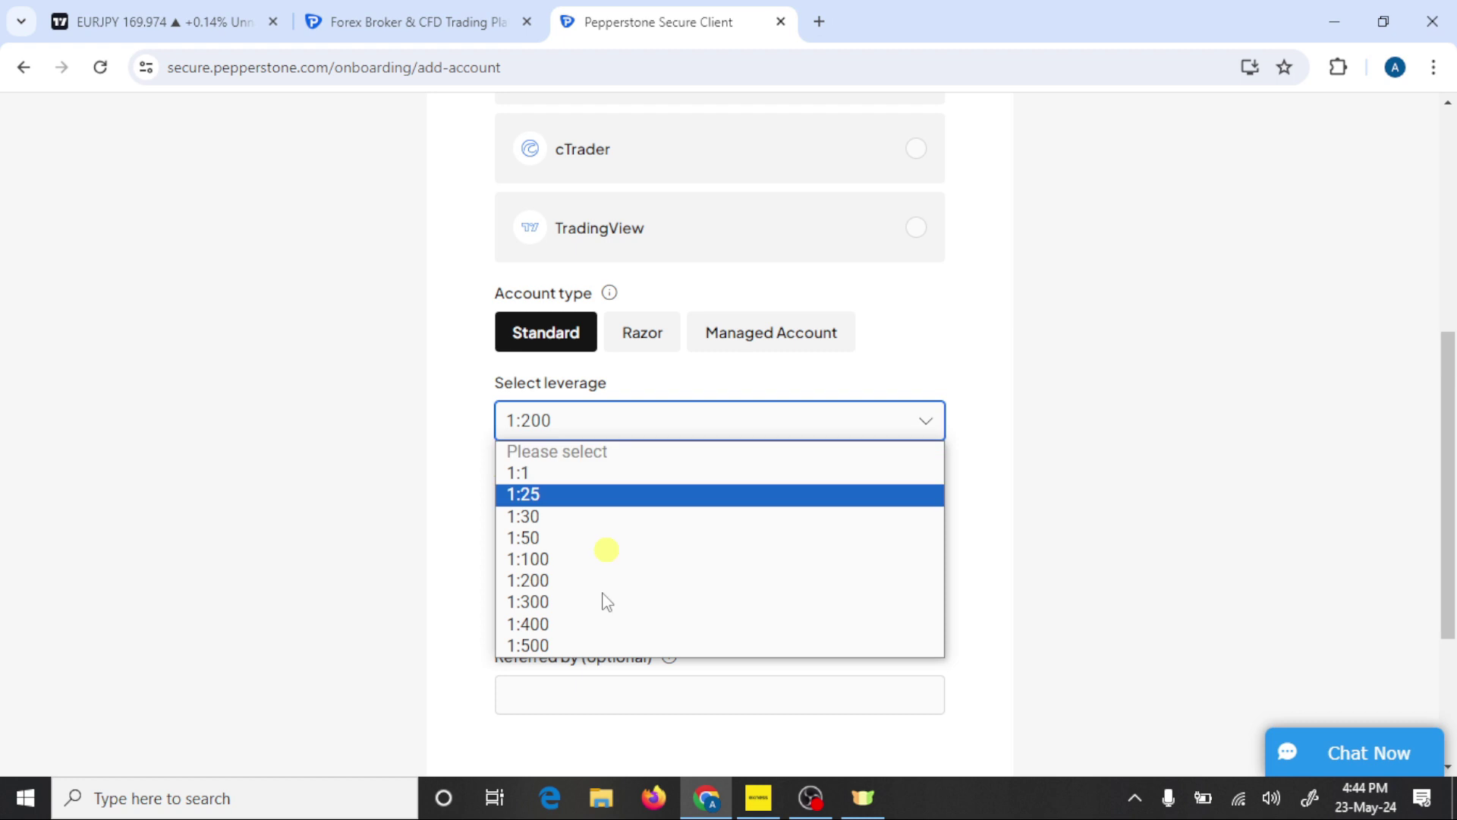
left_click(563, 658)
Enter a strong MT5 password and submit the Standard USD account settings.
scroll(563, 658, "down", 2)
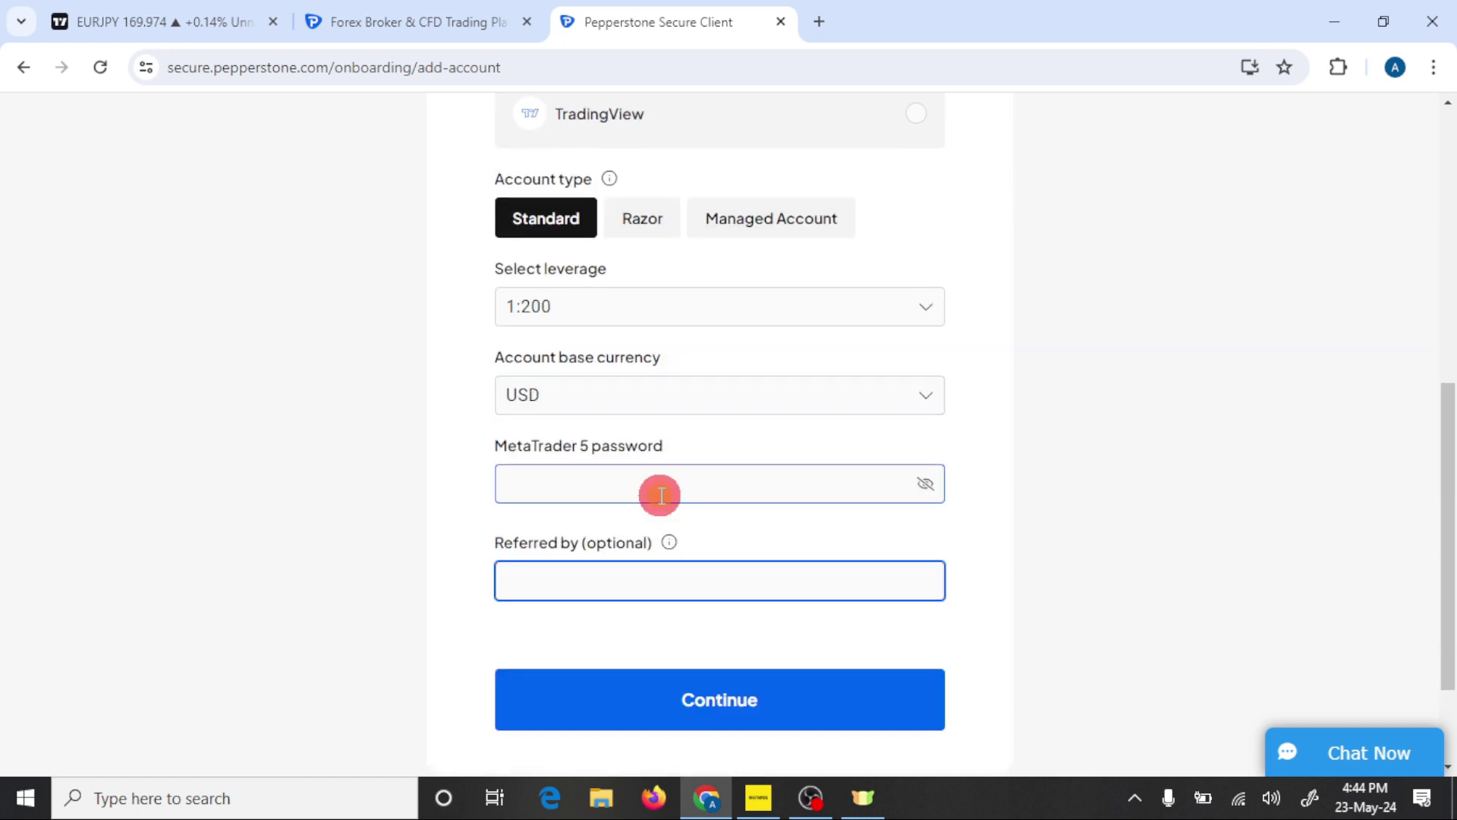
left_click(660, 494)
type("••")
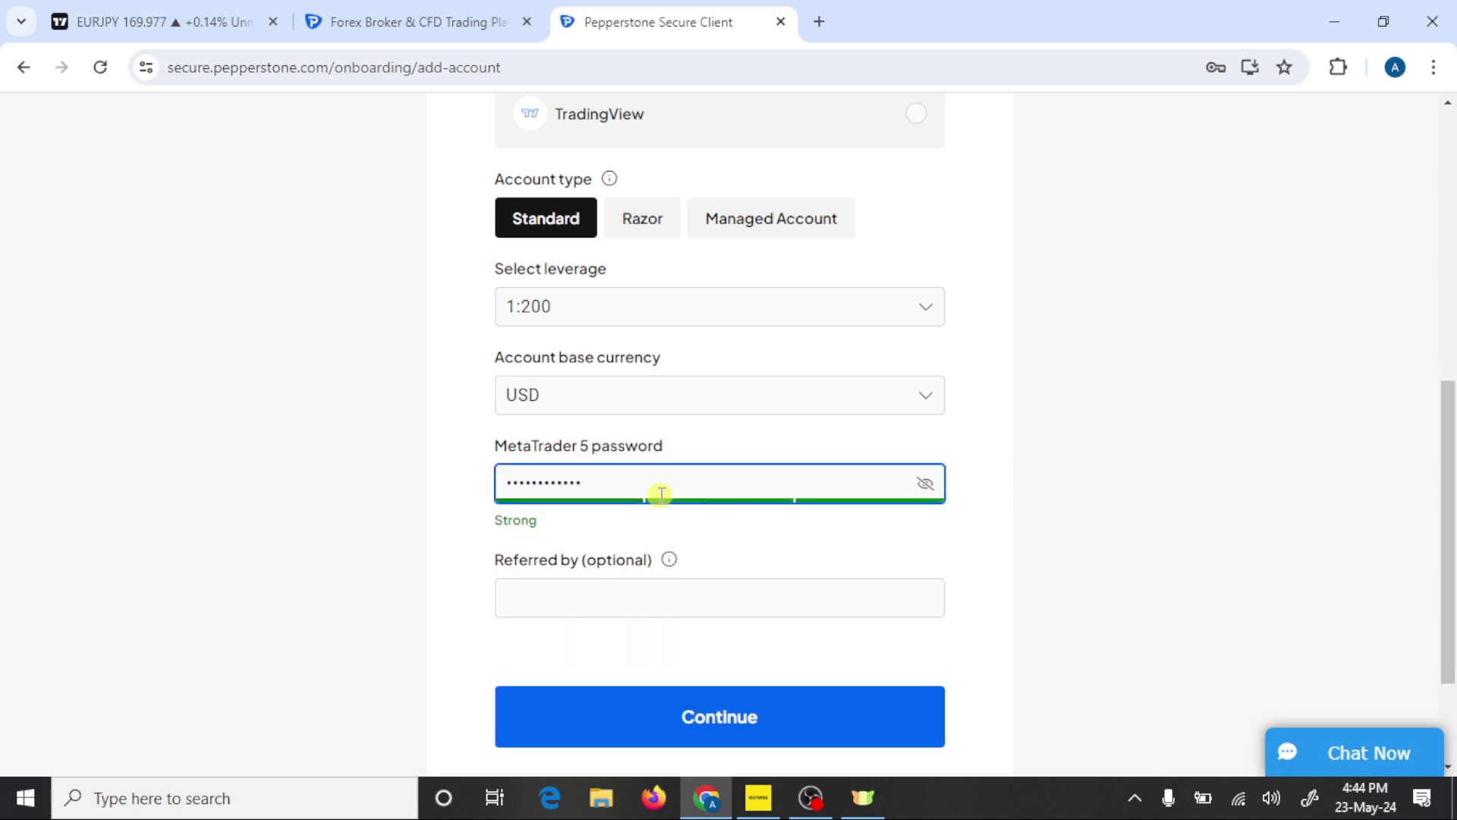
left_click(561, 599)
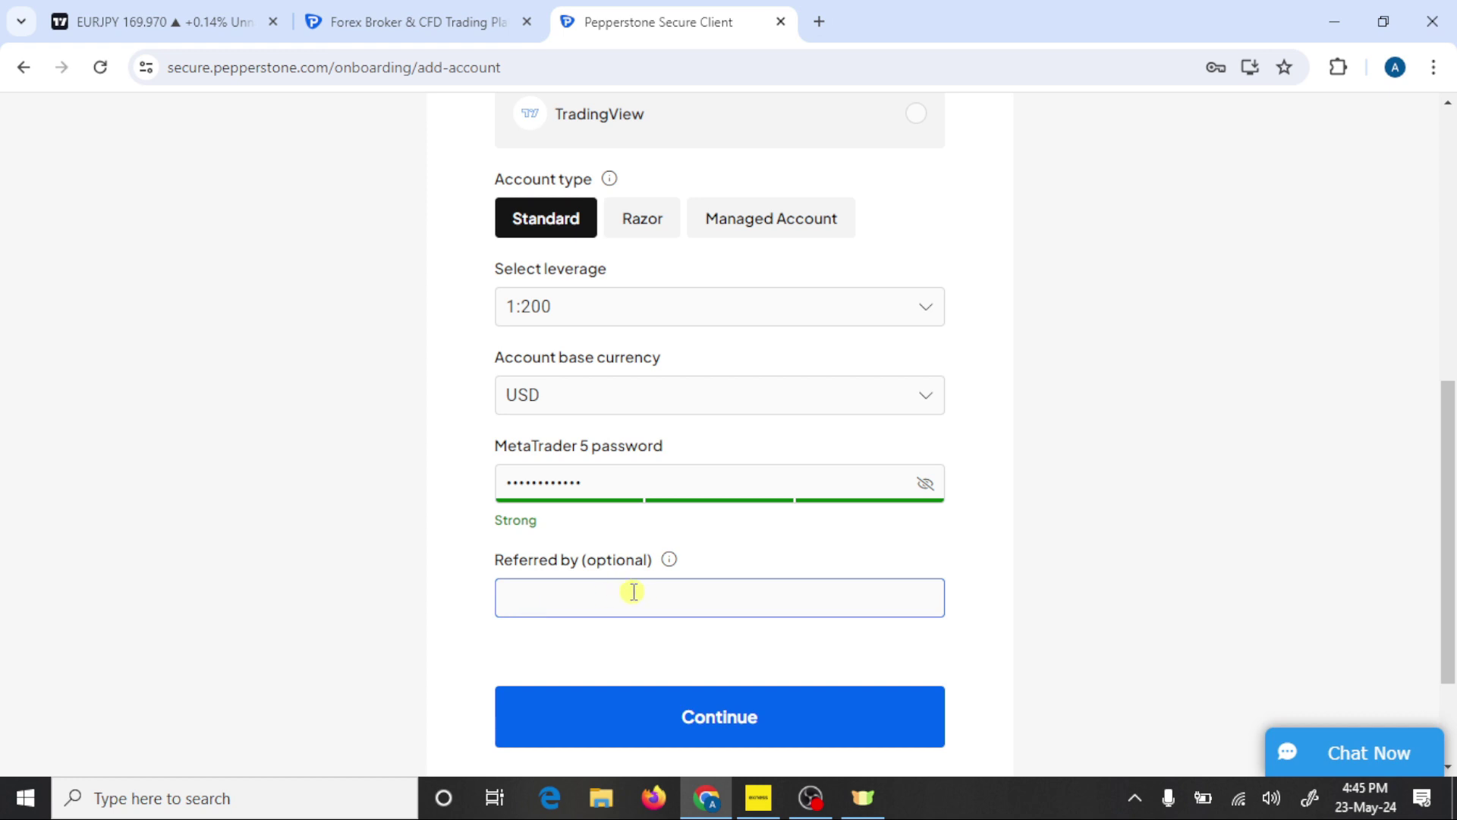
left_click(743, 713)
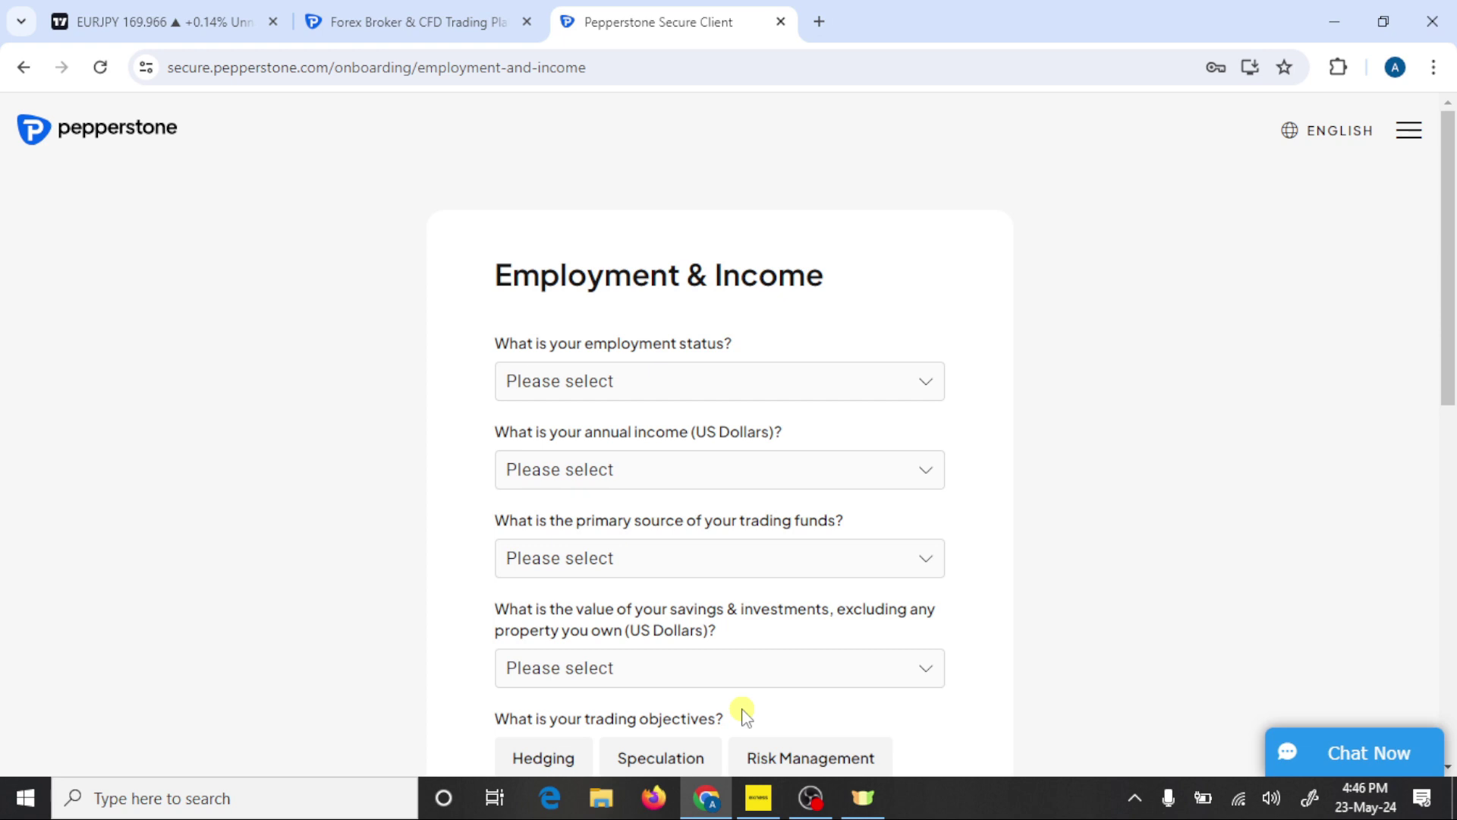
Set employment to Self-employed, position Employee, industry Education & Training.
scroll(743, 713, "down", 1)
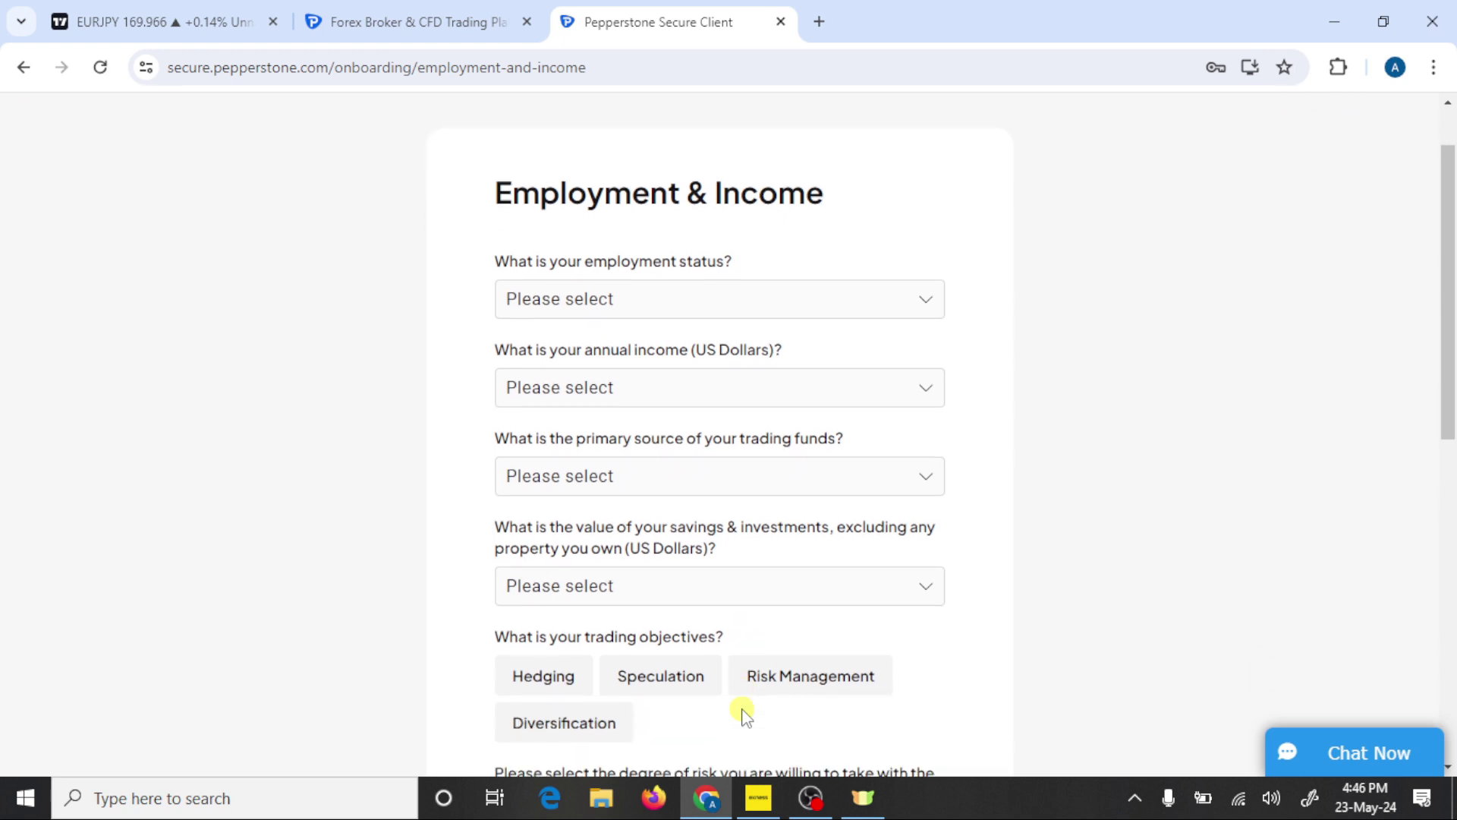
left_click(764, 305)
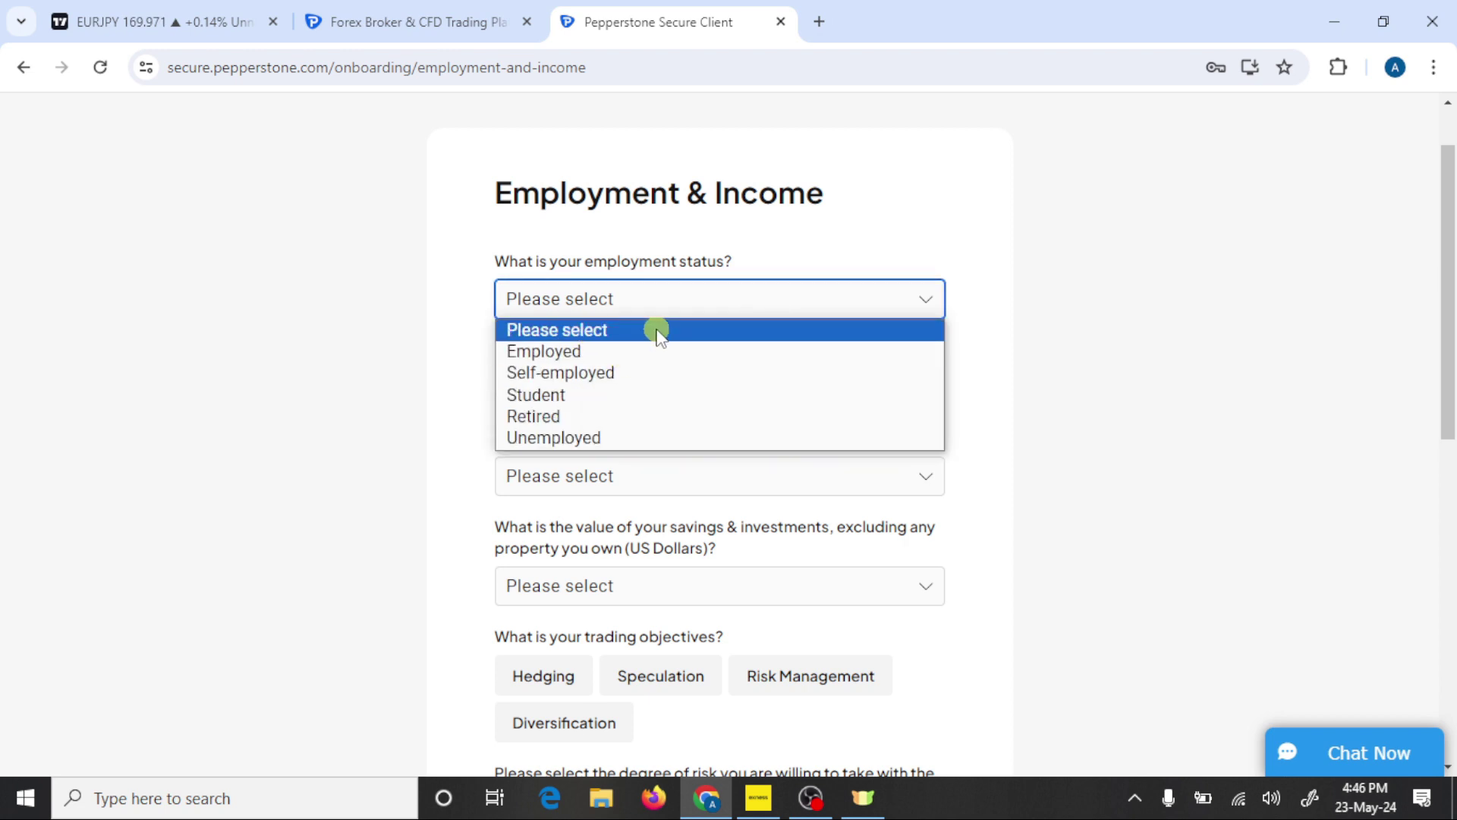
left_click(633, 384)
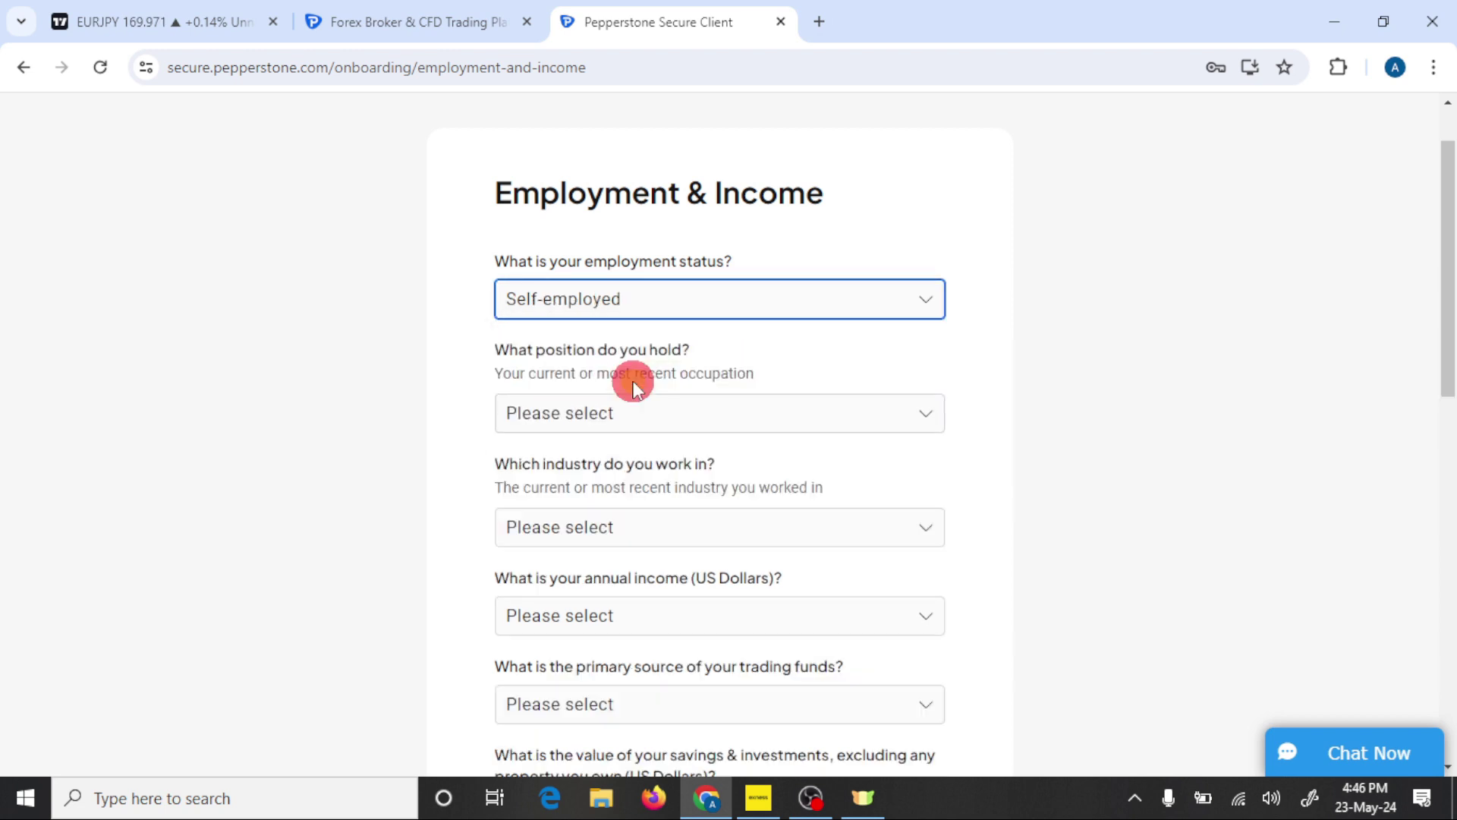
left_click(722, 412)
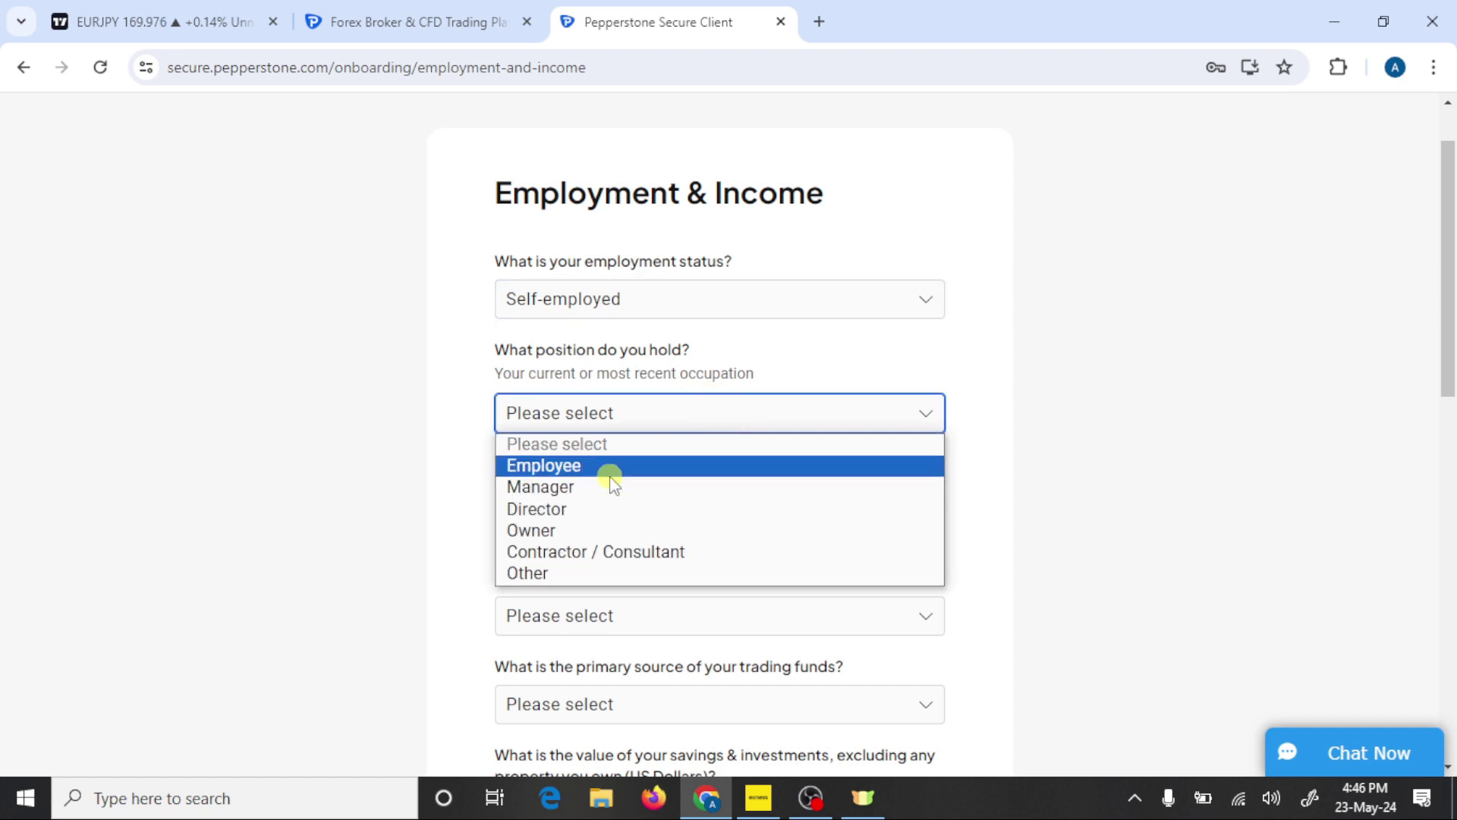
left_click(613, 467)
scroll(679, 469, "down", 1)
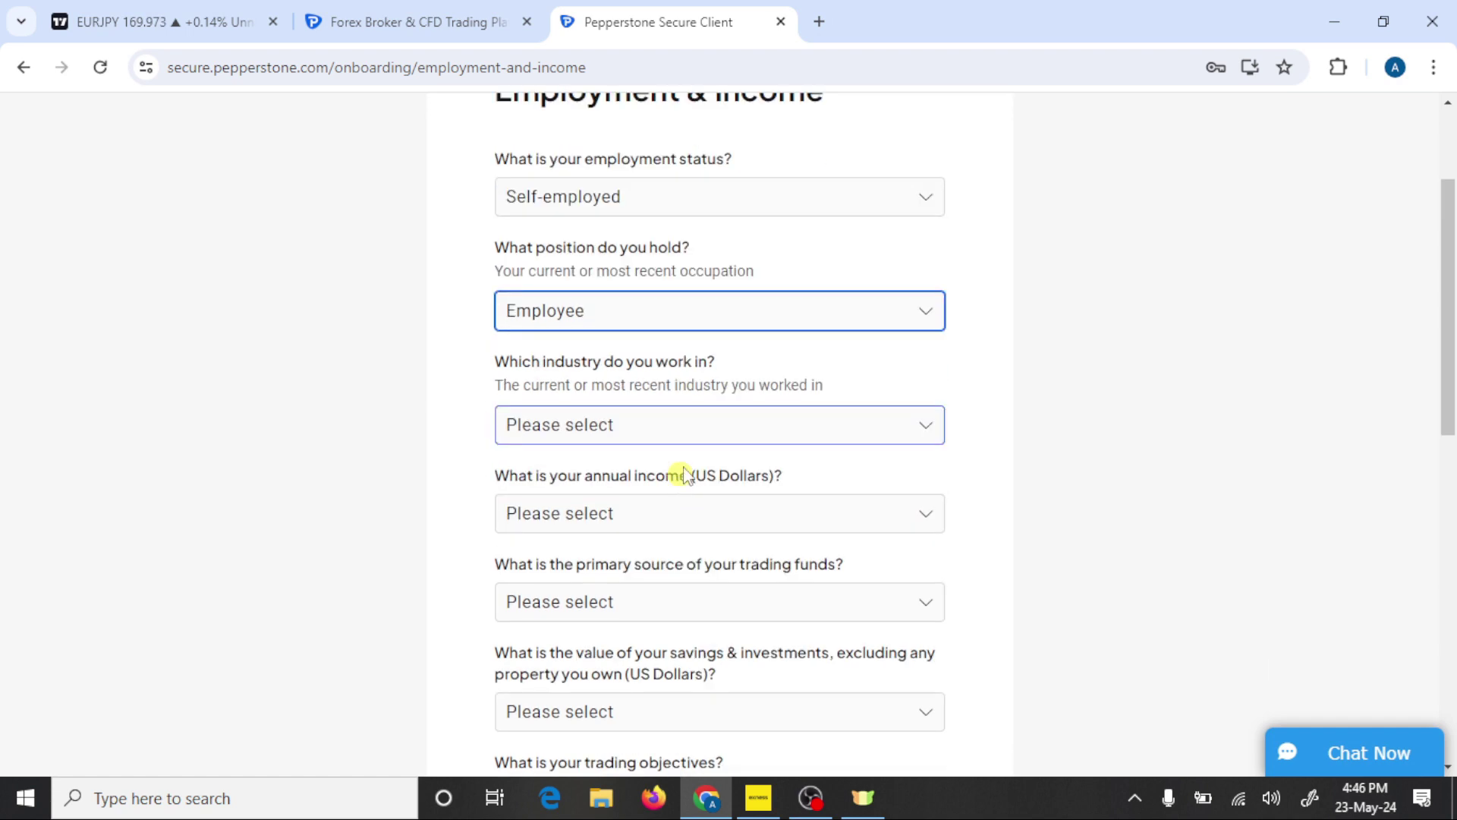
left_click(710, 417)
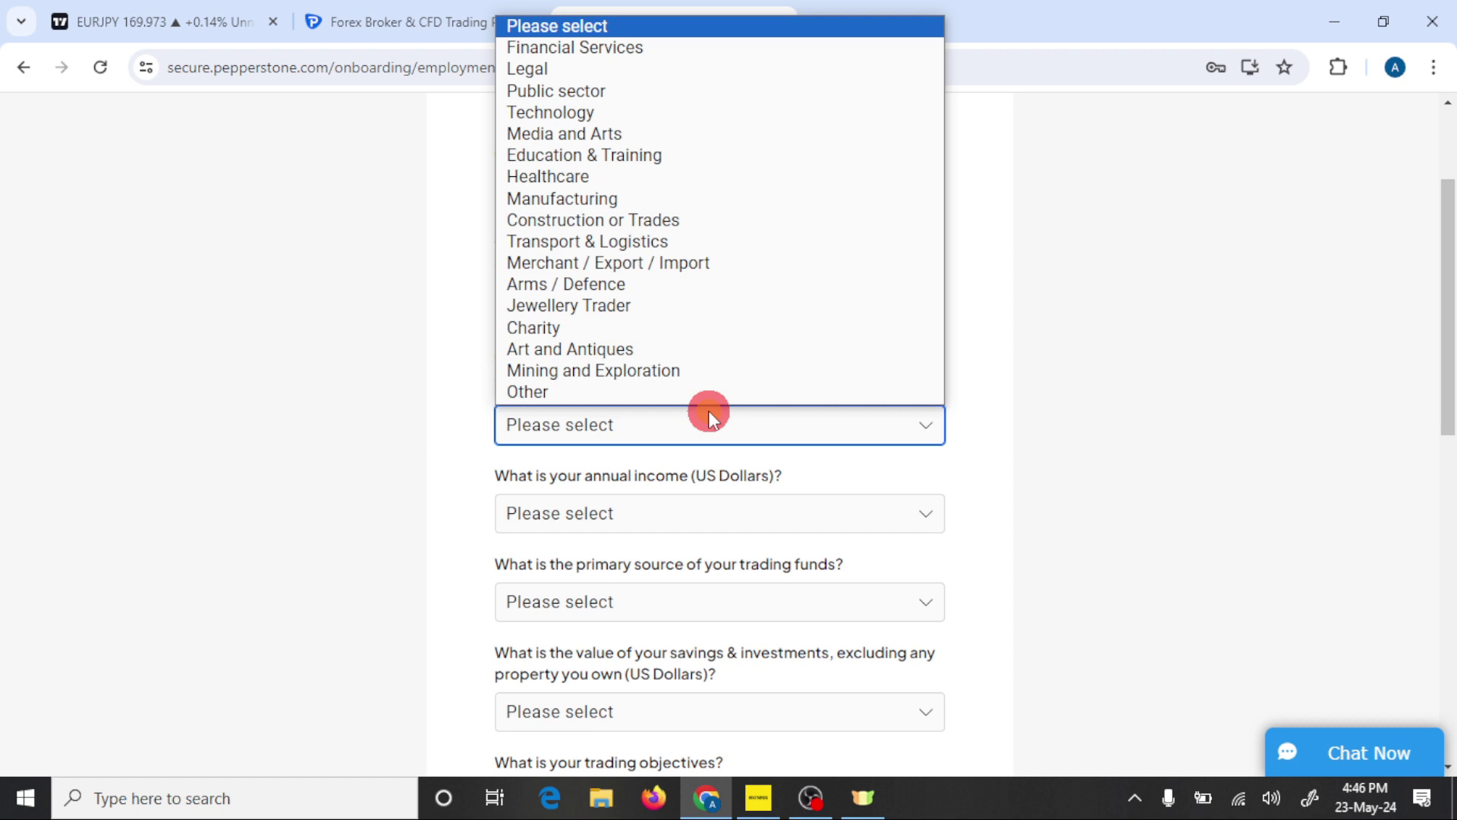
left_click(650, 157)
scroll(679, 467, "down", 2)
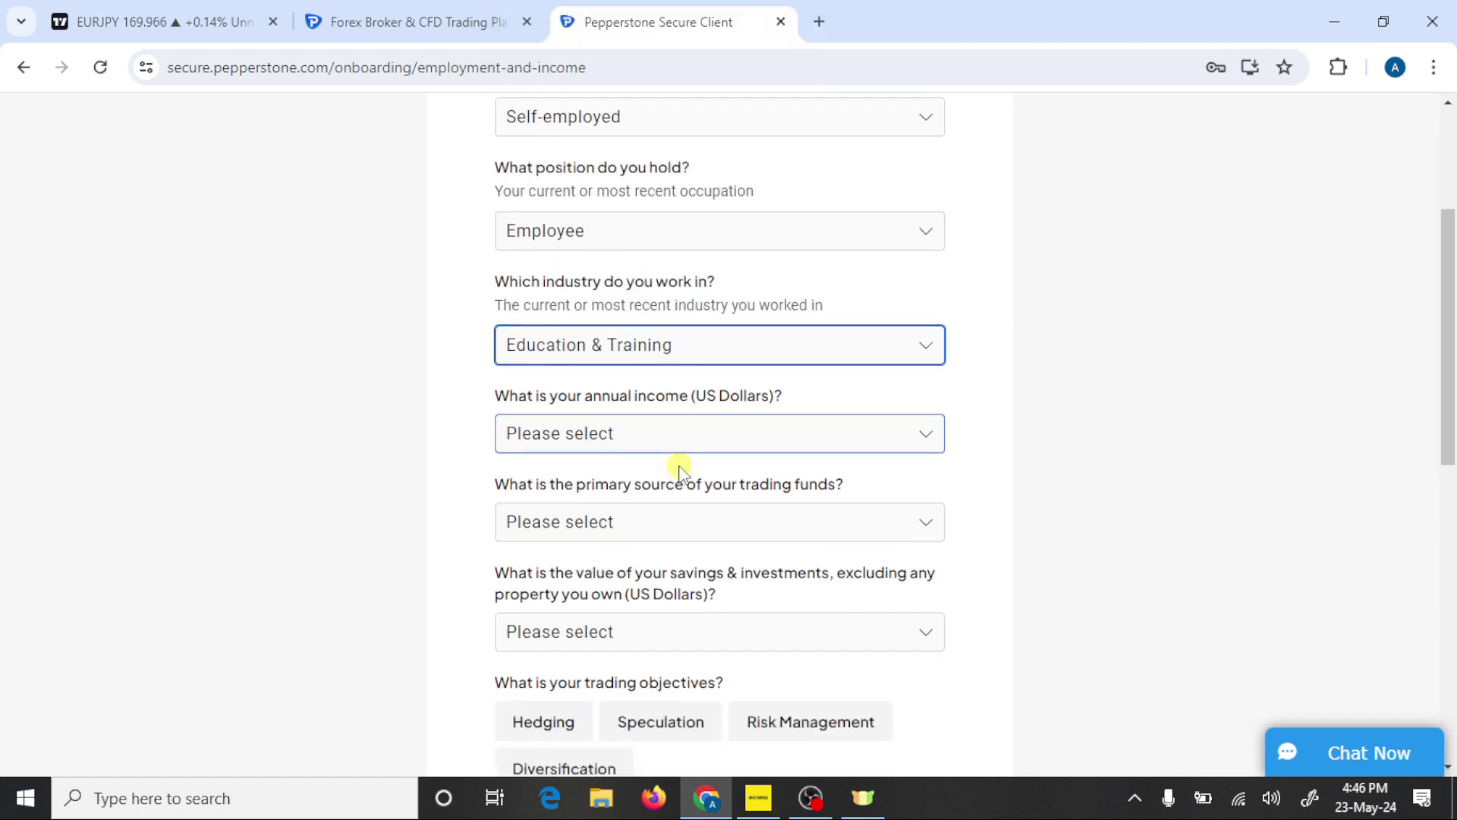
Set annual income $20,000 or Less, Employment funds, and savings $10,000 or Less.
left_click(752, 359)
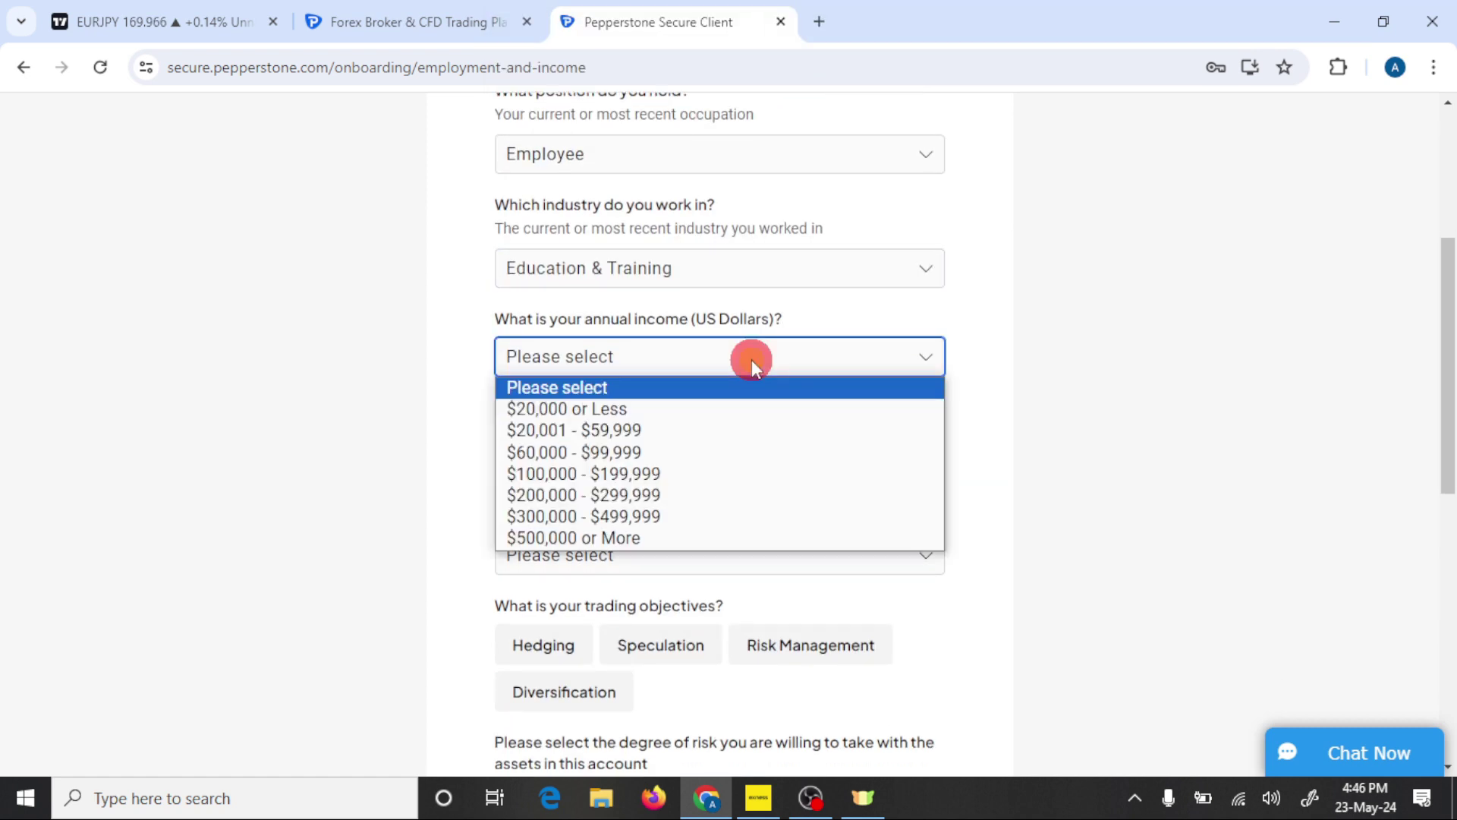
left_click(621, 408)
scroll(645, 387, "down", 1)
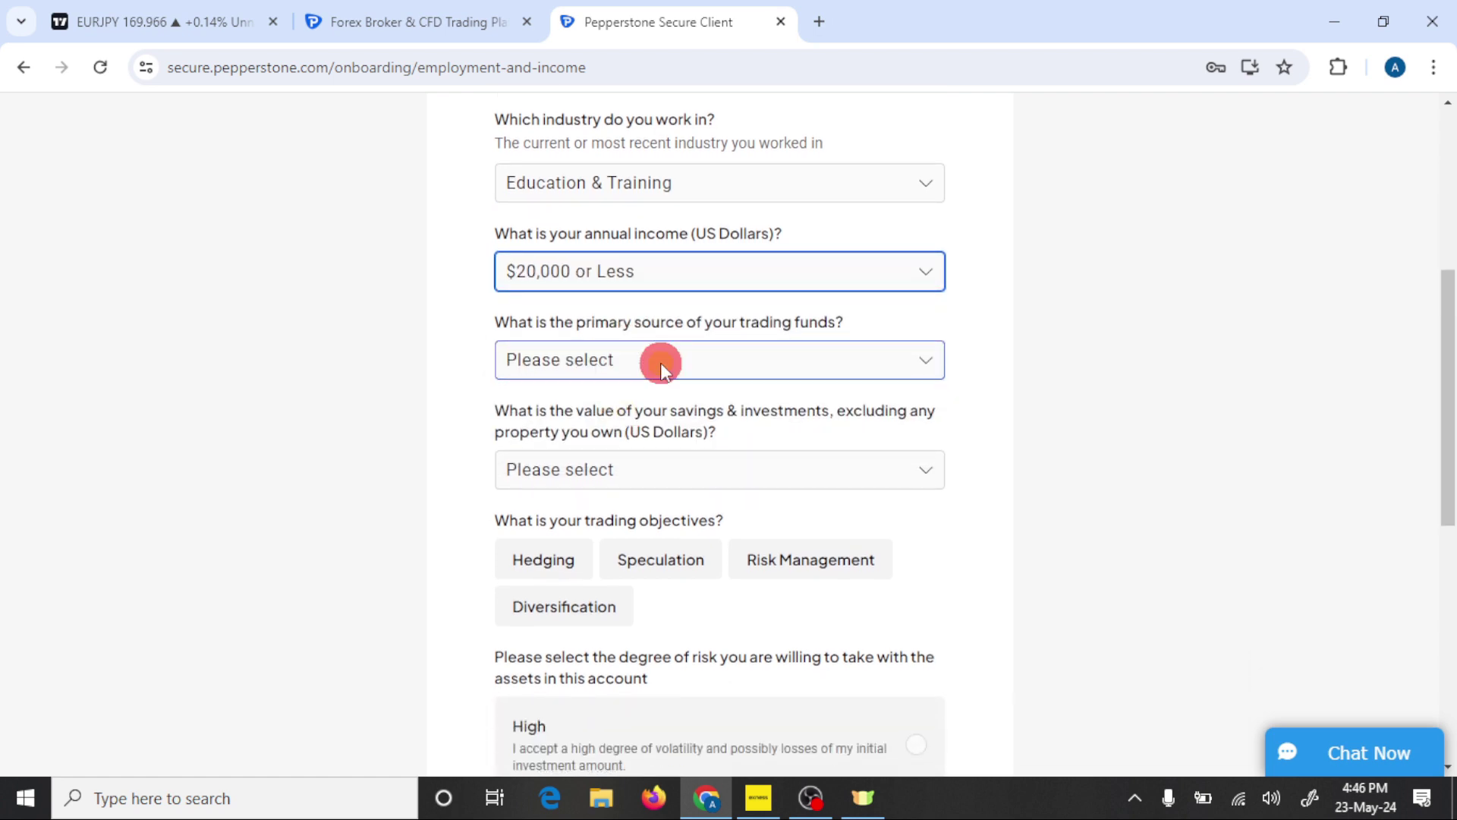
left_click(665, 363)
left_click(627, 410)
scroll(628, 411, "down", 1)
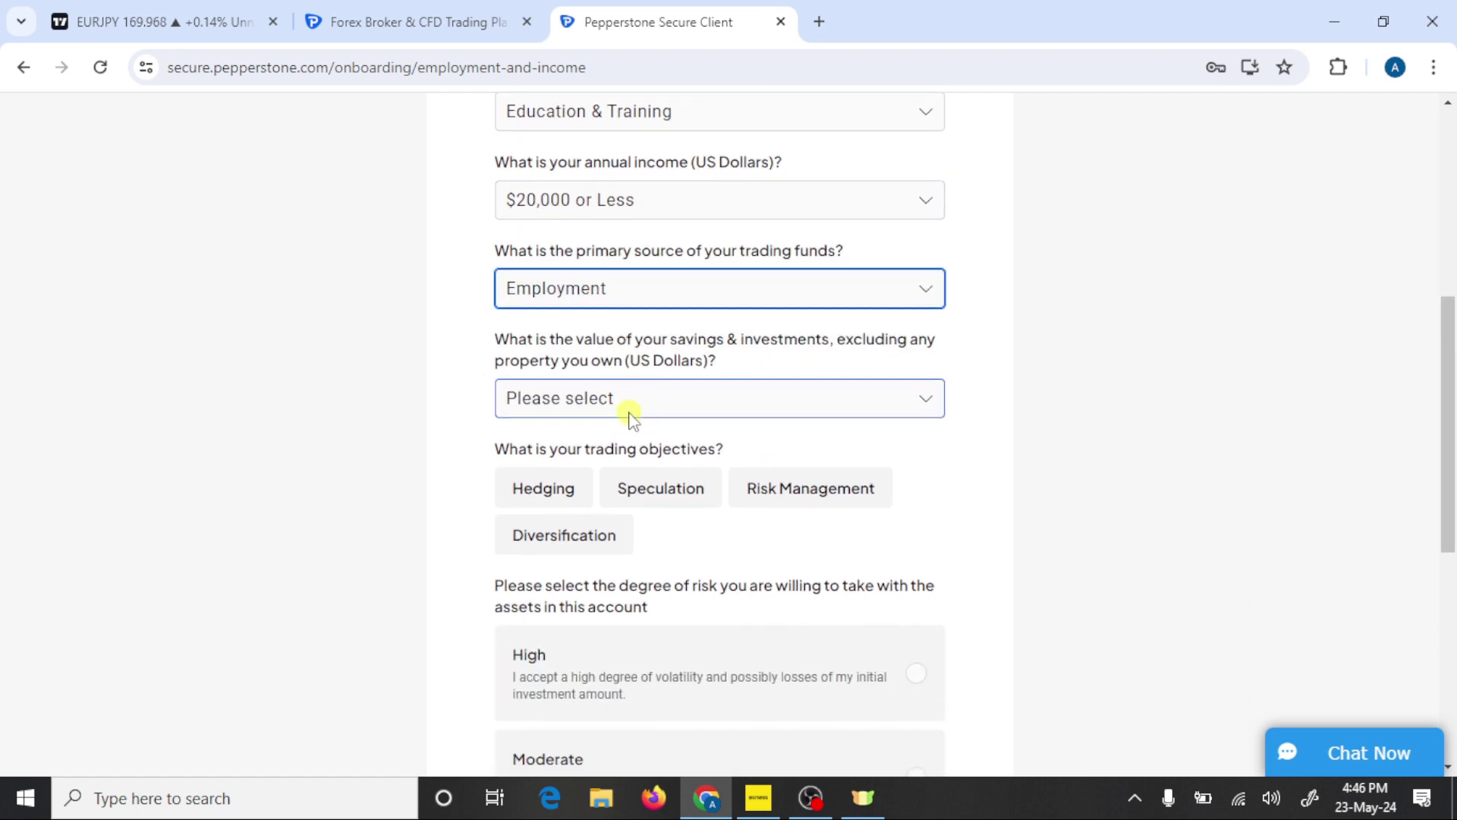
left_click(668, 401)
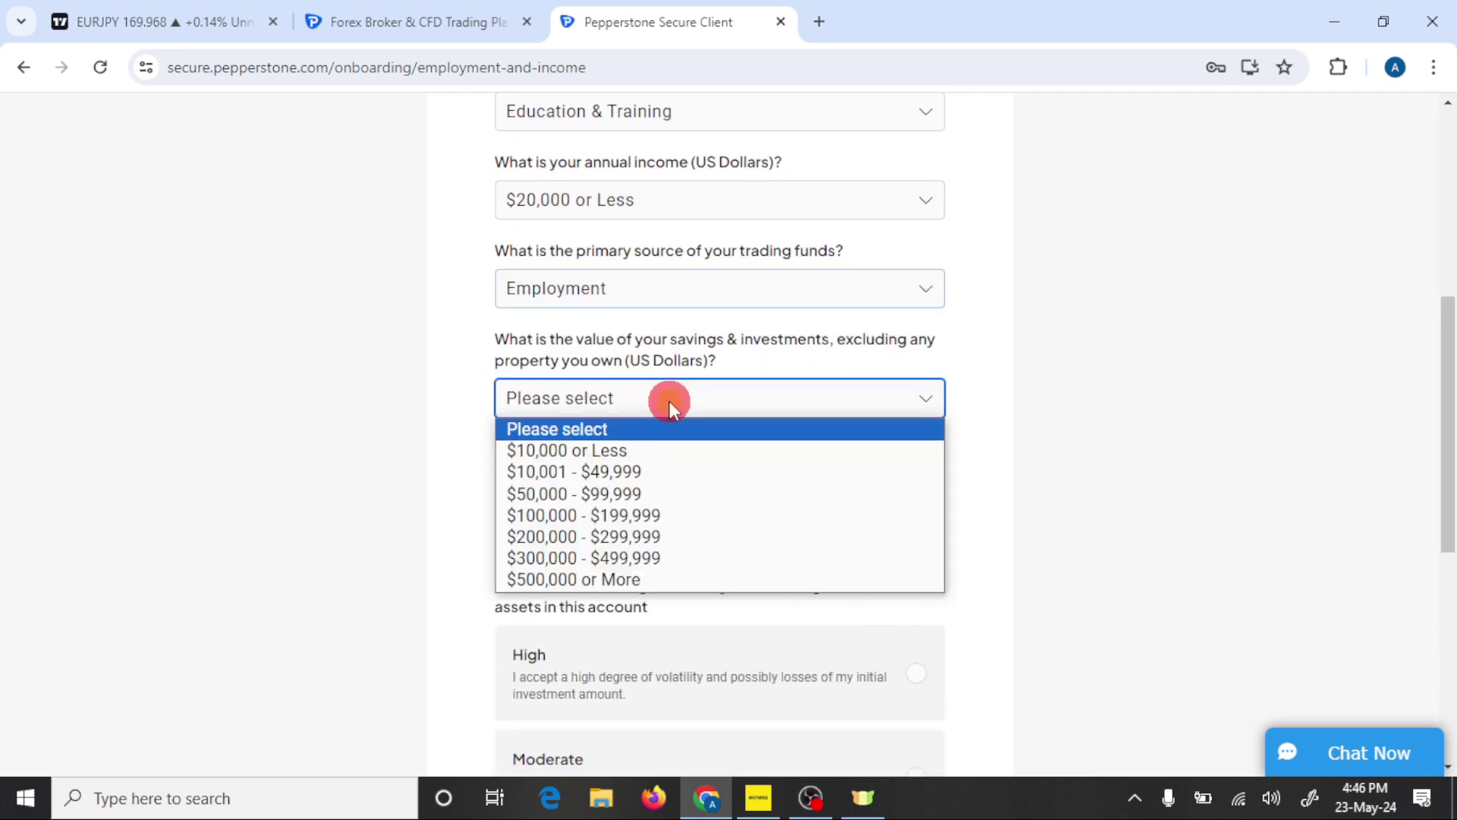
left_click(621, 455)
scroll(620, 455, "down", 1)
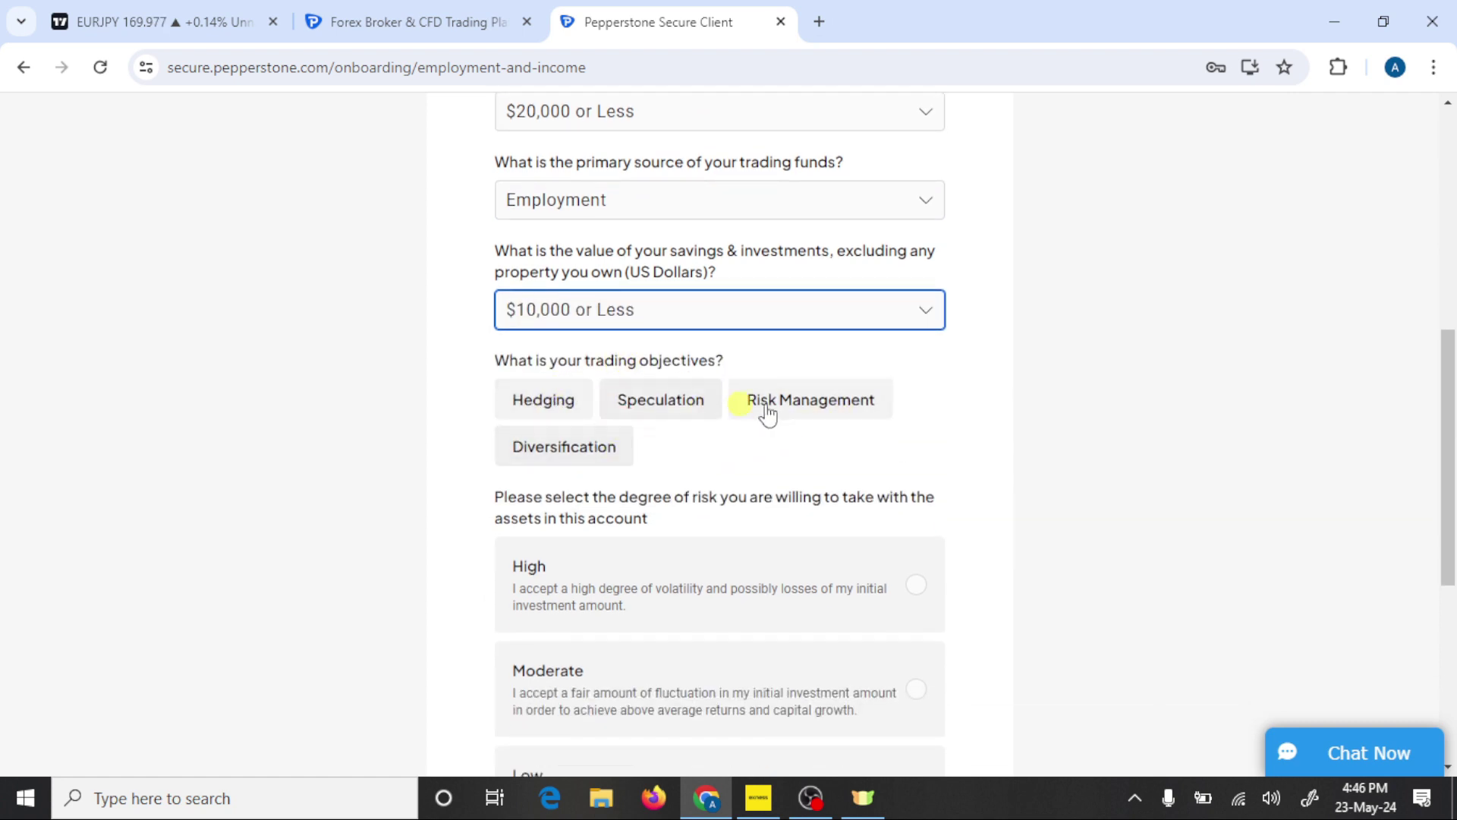
Choose Speculation as the trading objective with a High degree of risk.
left_click(813, 412)
left_click(677, 405)
scroll(677, 407, "down", 1)
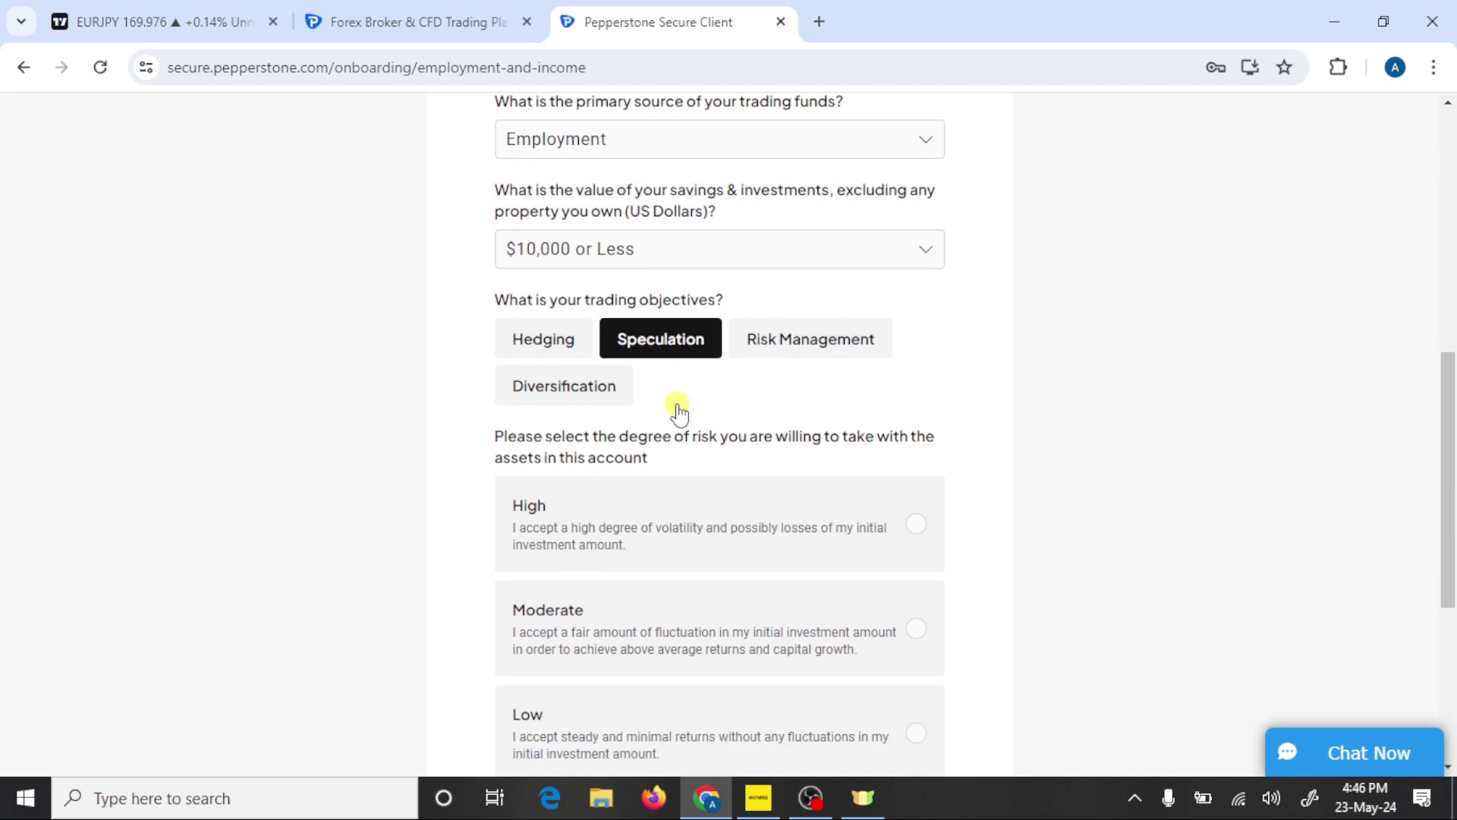
scroll(678, 410, "down", 2)
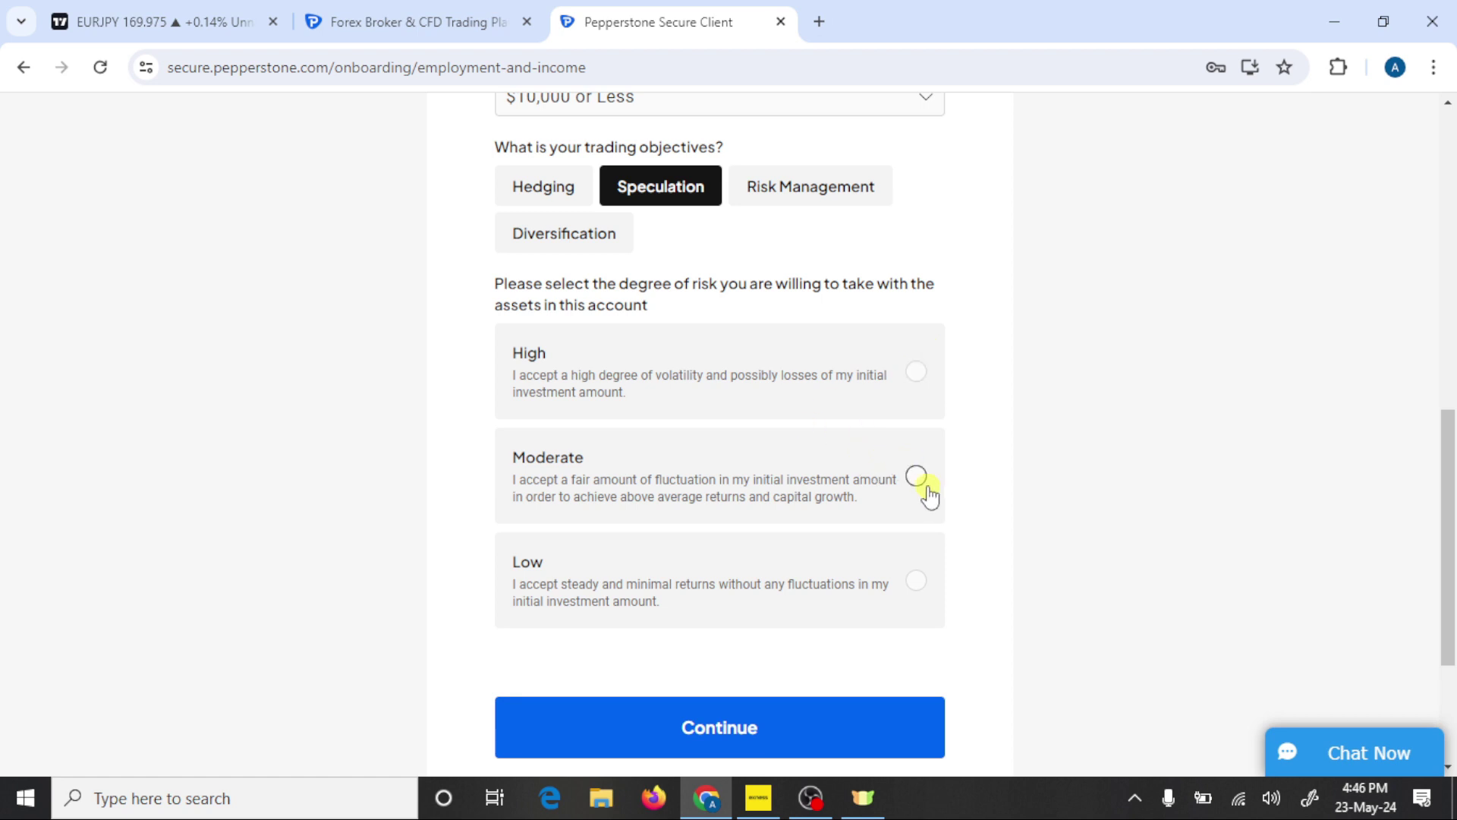
left_click(917, 374)
scroll(698, 577, "up", 4)
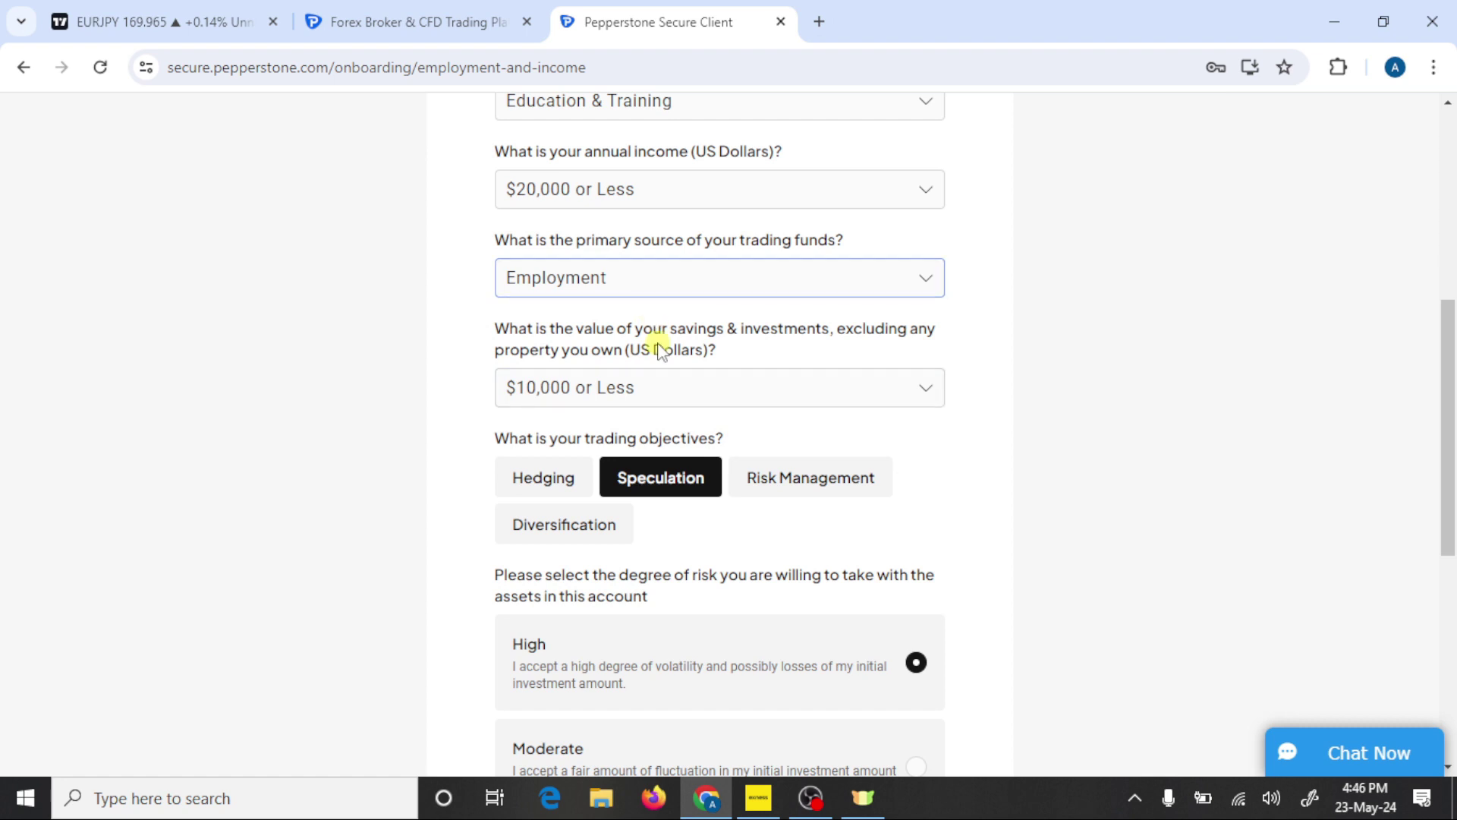
scroll(681, 453, "down", 5)
After the eligibility warning, change savings value to $10,001 - $49,999.
left_click(762, 624)
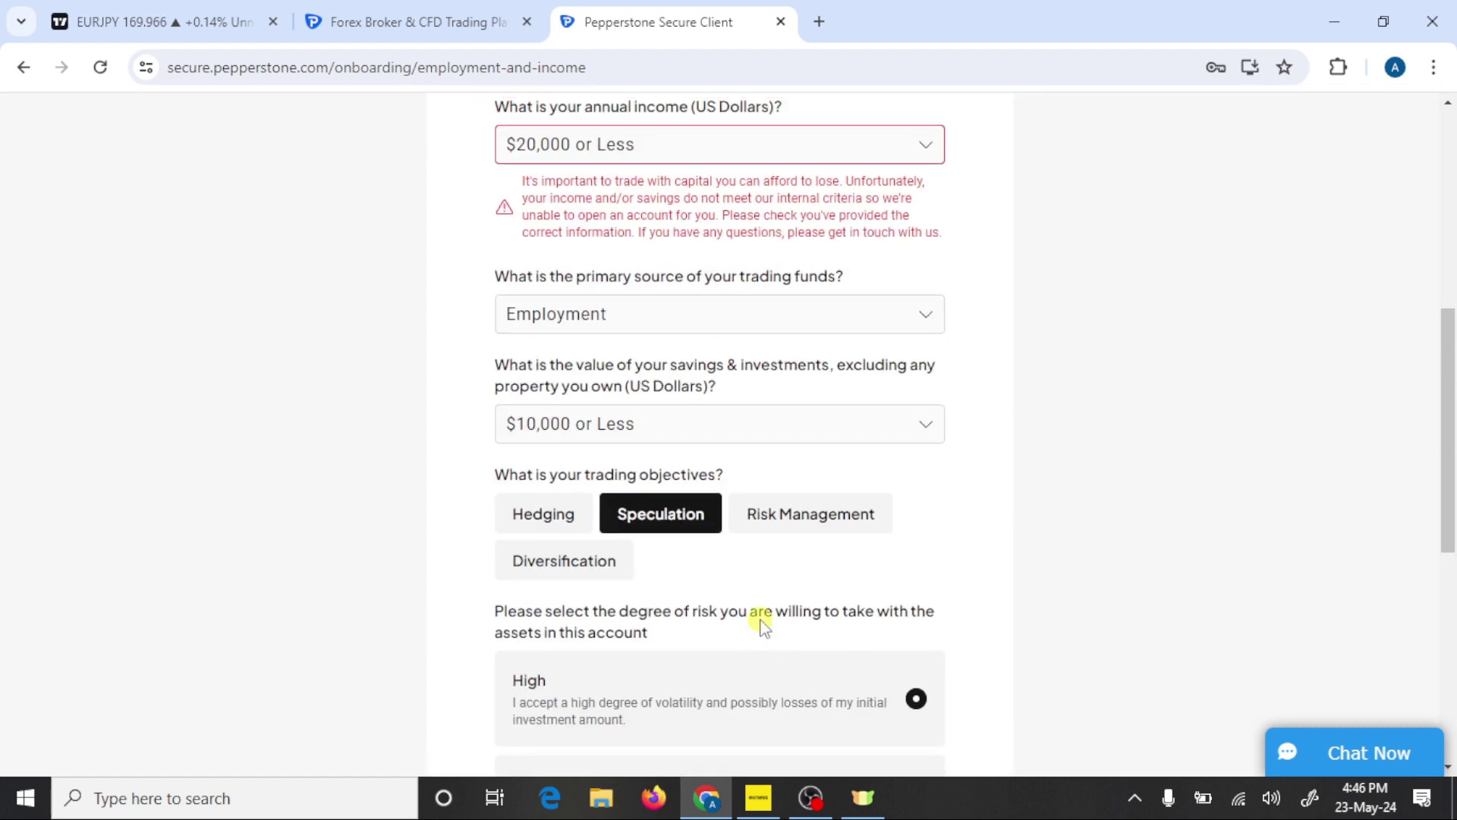
left_click(891, 417)
left_click(572, 497)
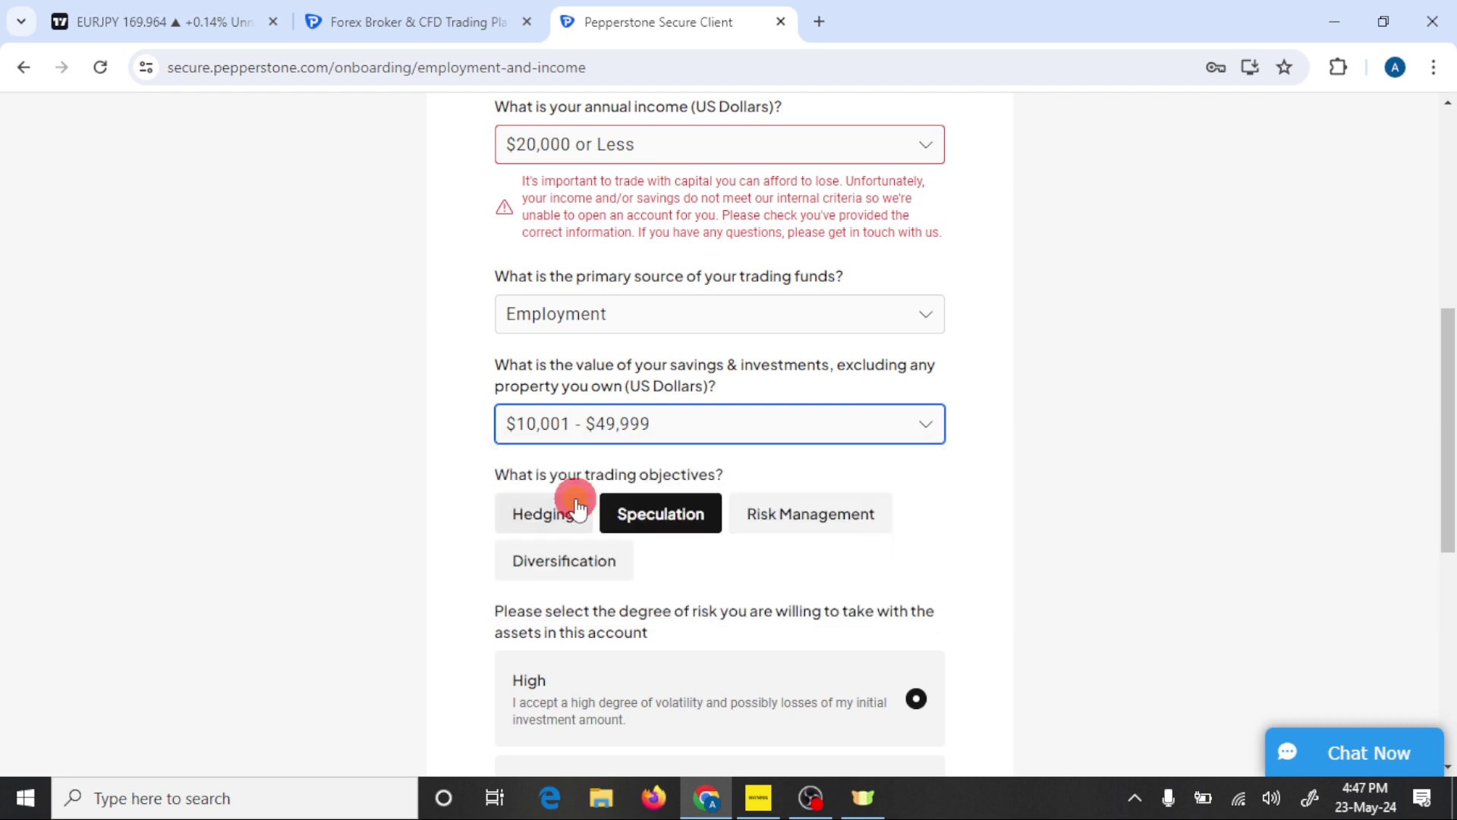
scroll(578, 507, "down", 1)
scroll(578, 507, "down", 4)
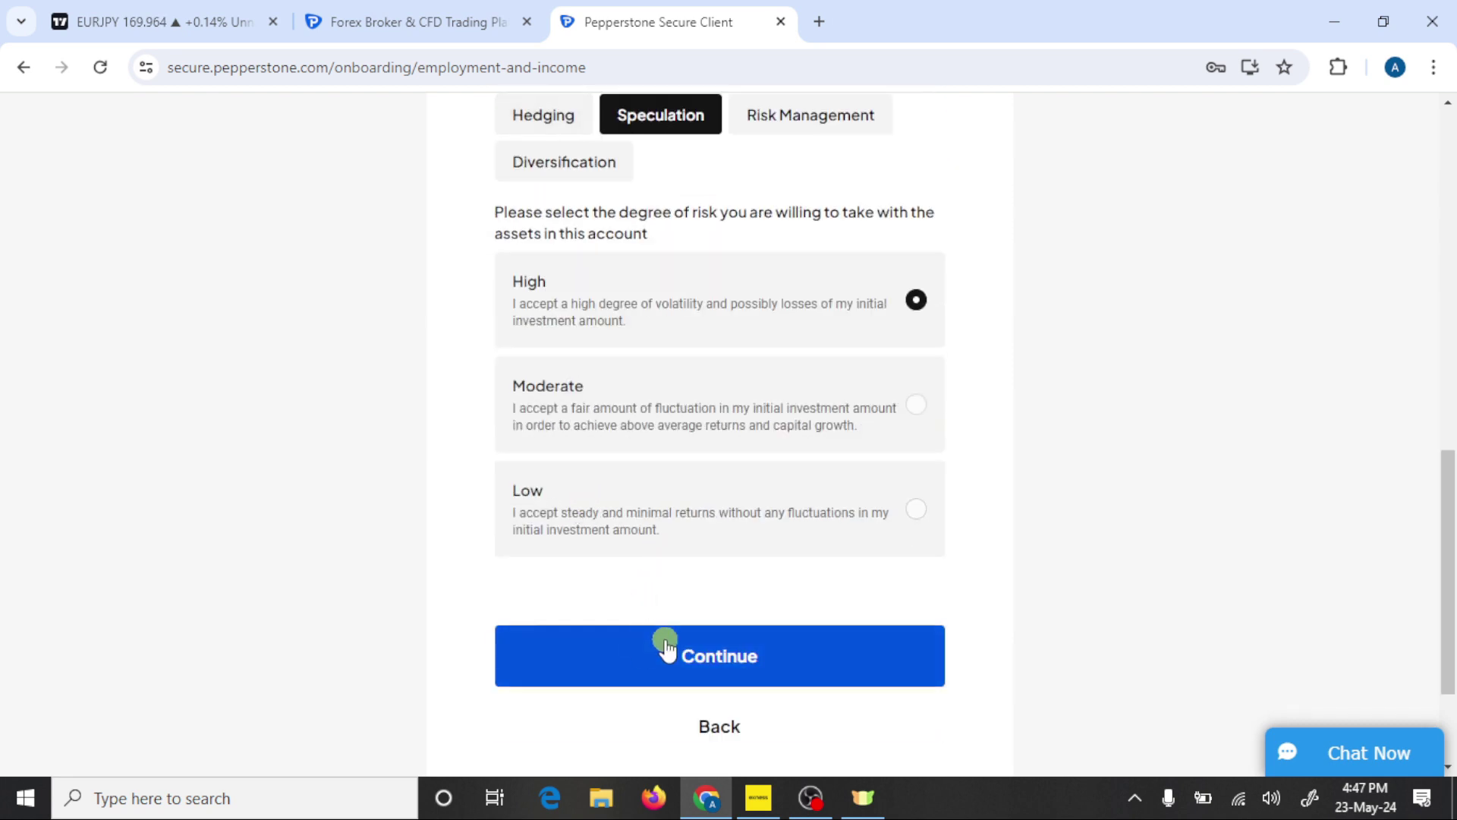
Submit Employment & Income, then answer Trading Experience with More than 2 years and Yes.
left_click(710, 653)
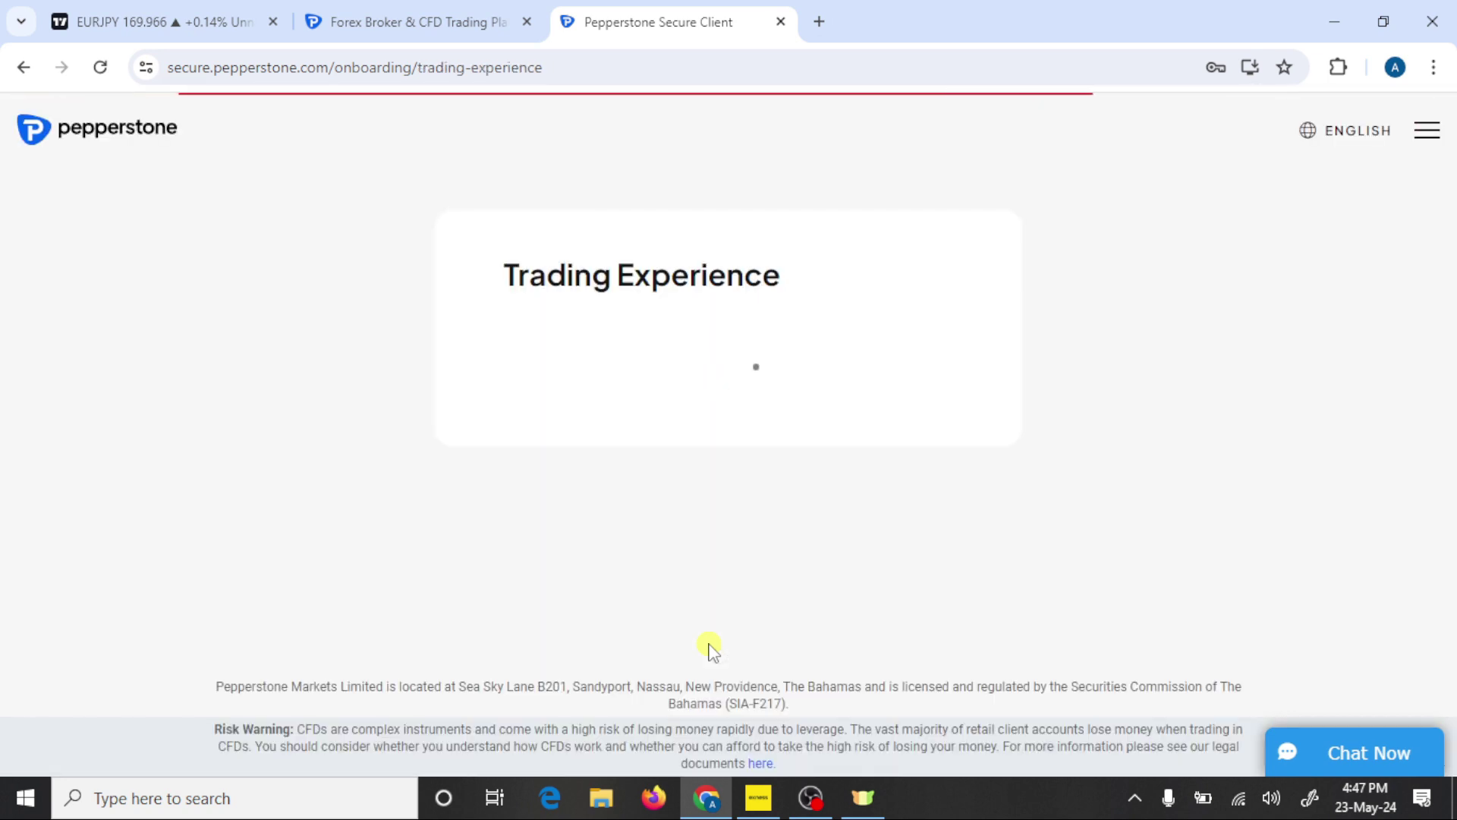
left_click(607, 383)
left_click(516, 541)
left_click(780, 658)
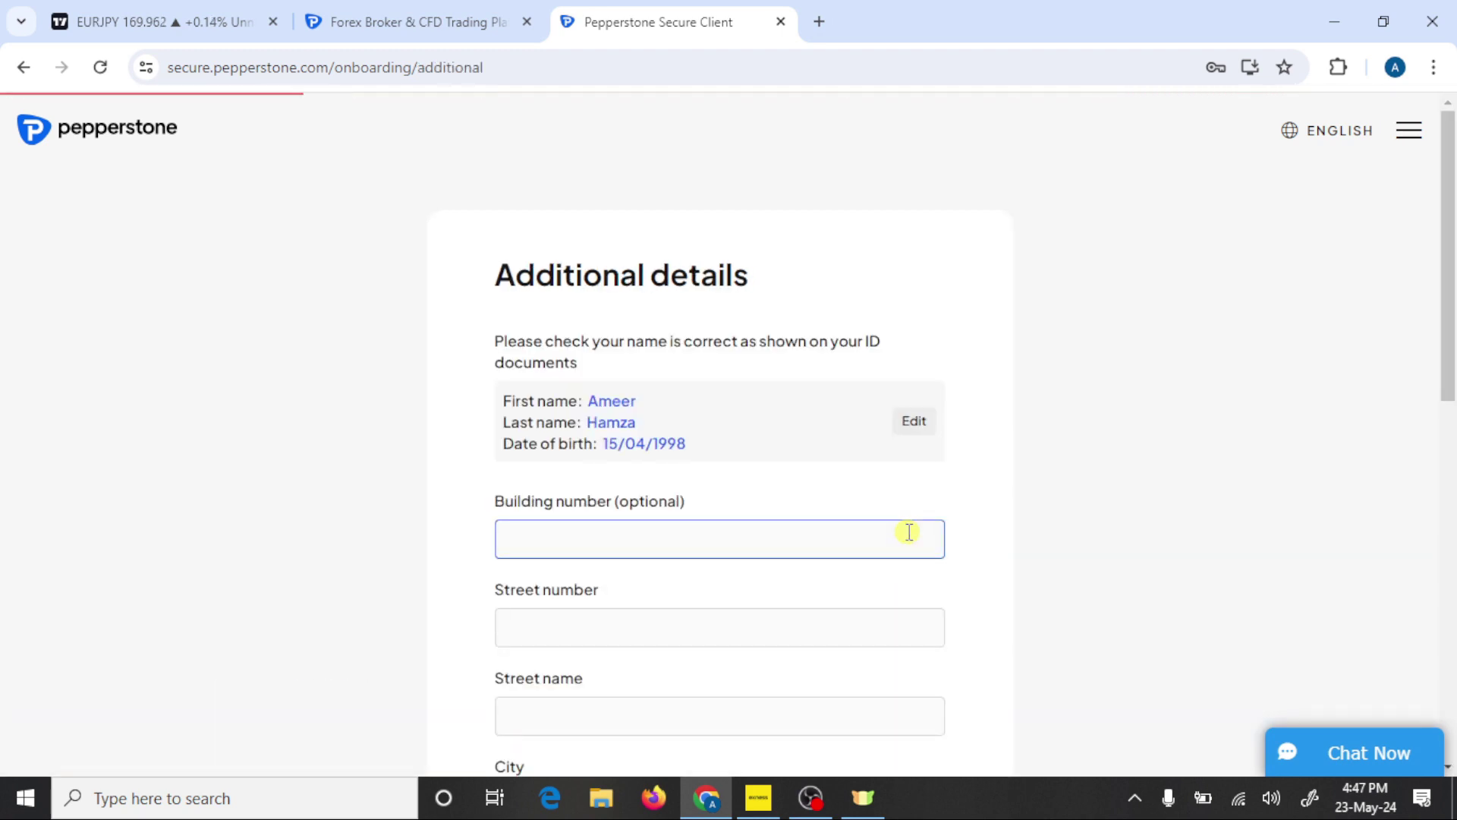
Complete the Additional details address fields and submit them.
scroll(909, 532, "down", 2)
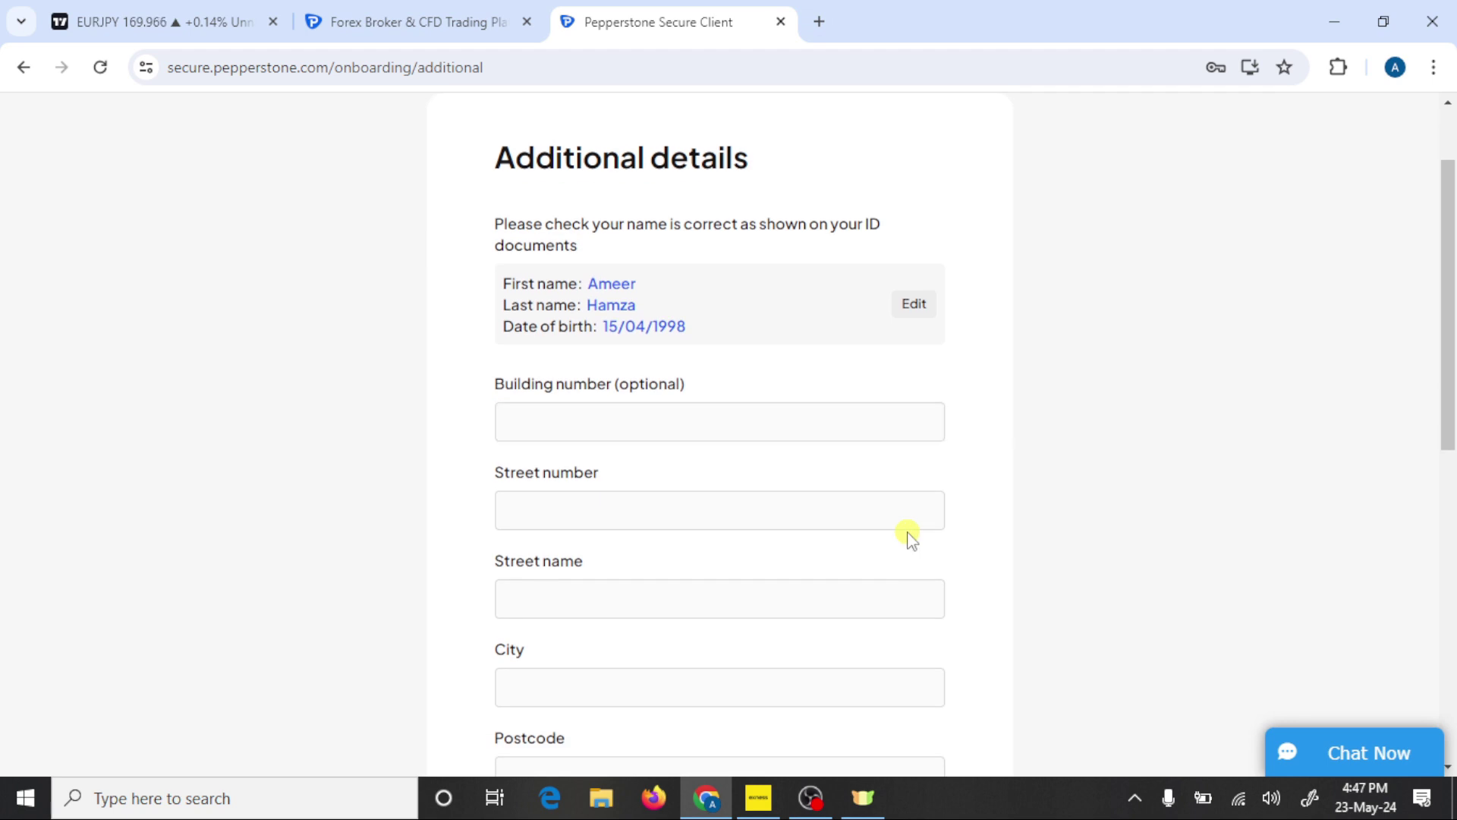
scroll(908, 537, "down", 2)
left_click(615, 316)
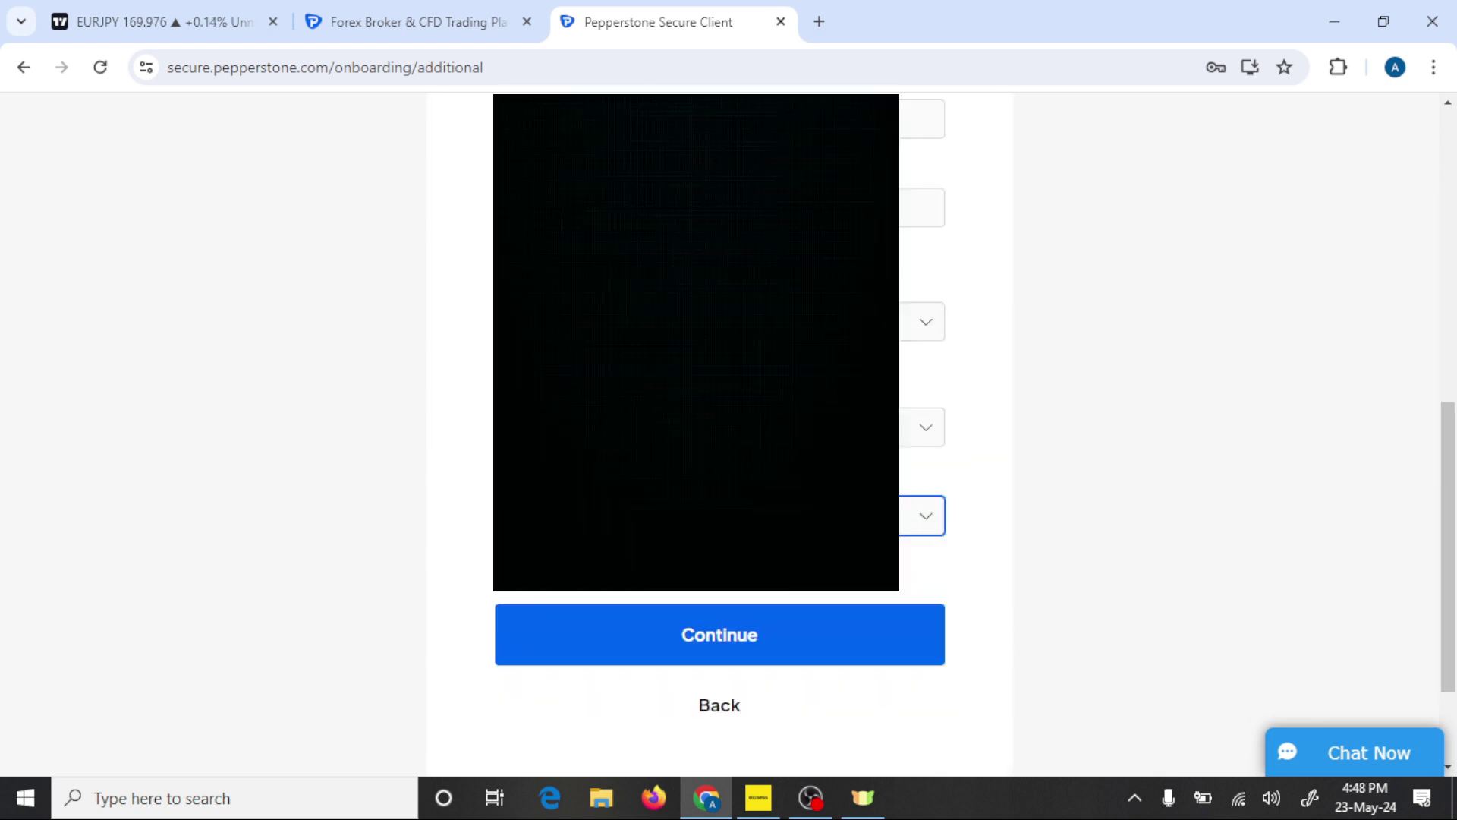
left_click(671, 638)
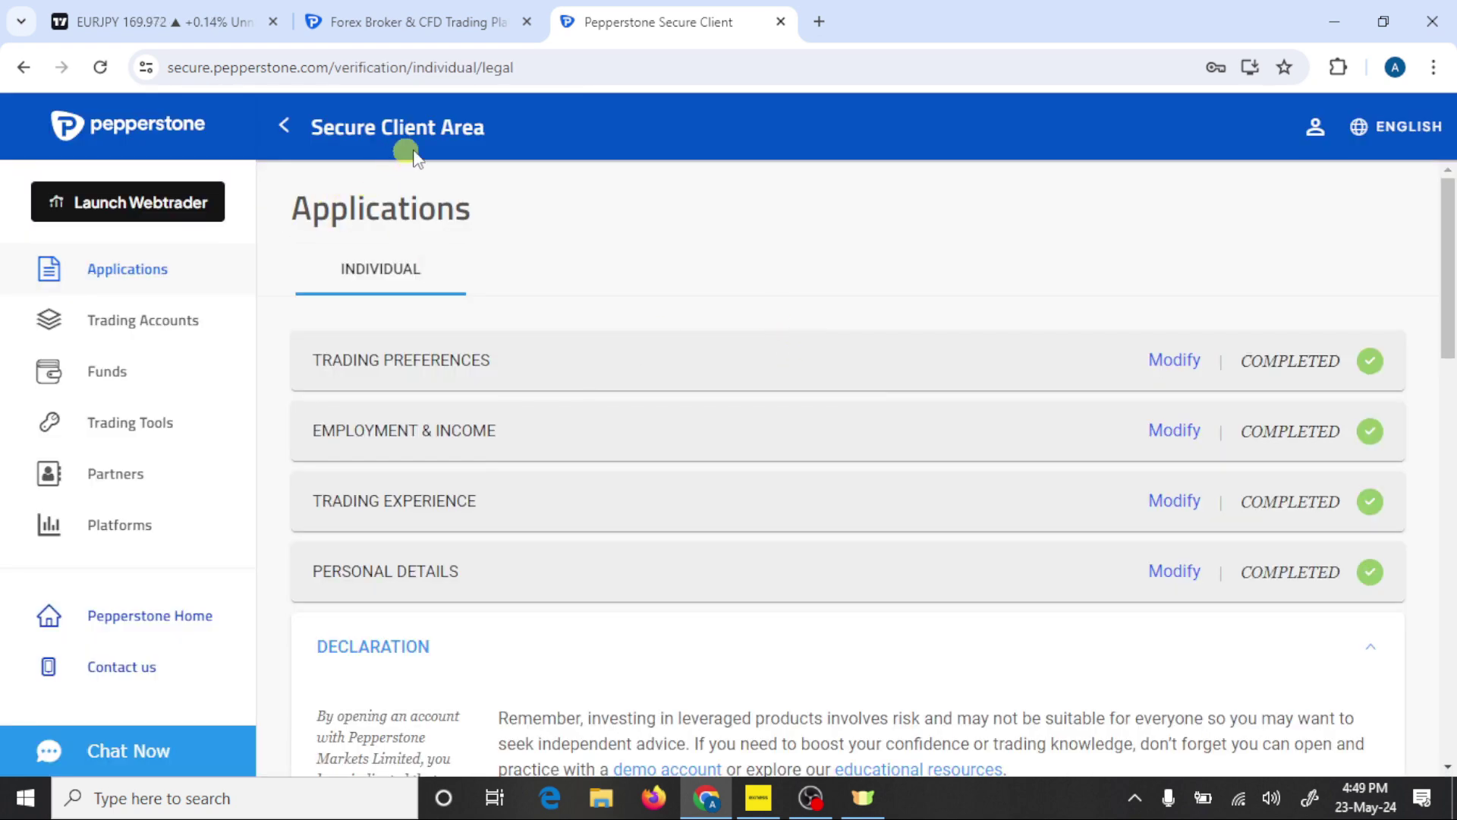
Scroll through the Declaration's acknowledgements, Terms & Conditions of Service and Privacy Policy.
scroll(525, 304, "down", 7)
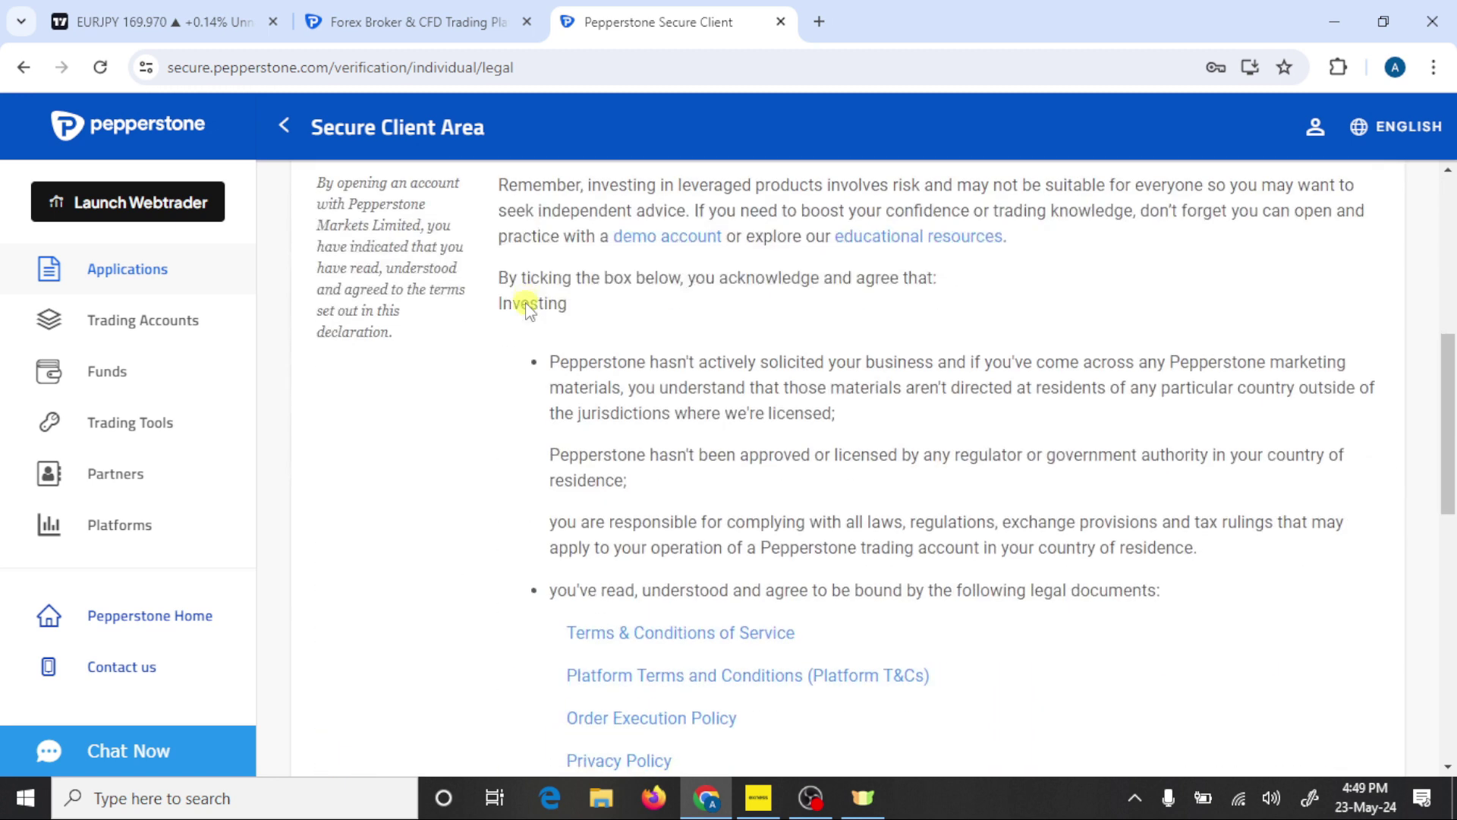
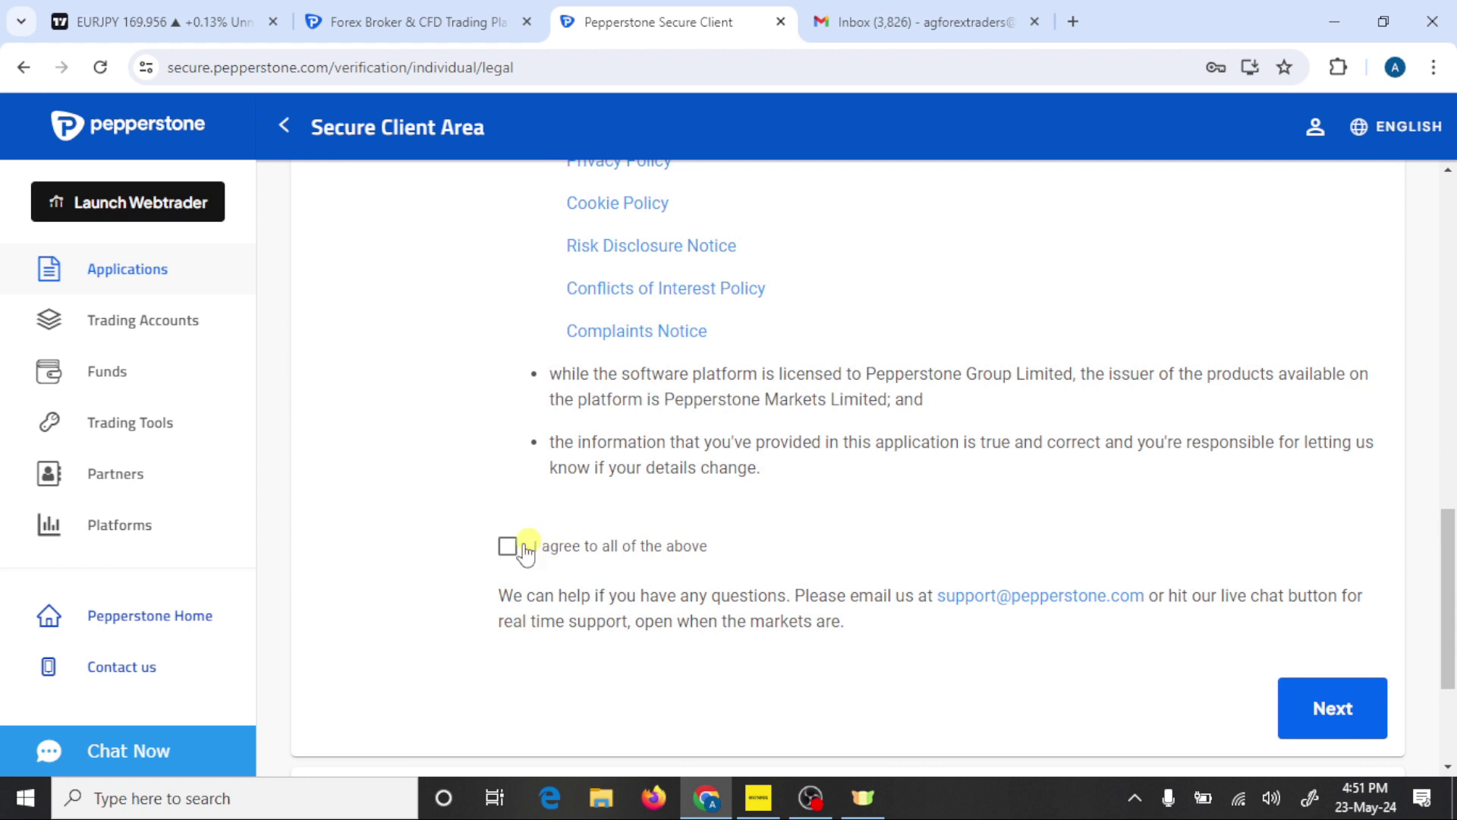
Tick 'I agree to all of the above', begin identity verification, then go to the Gmail tab.
left_click(508, 546)
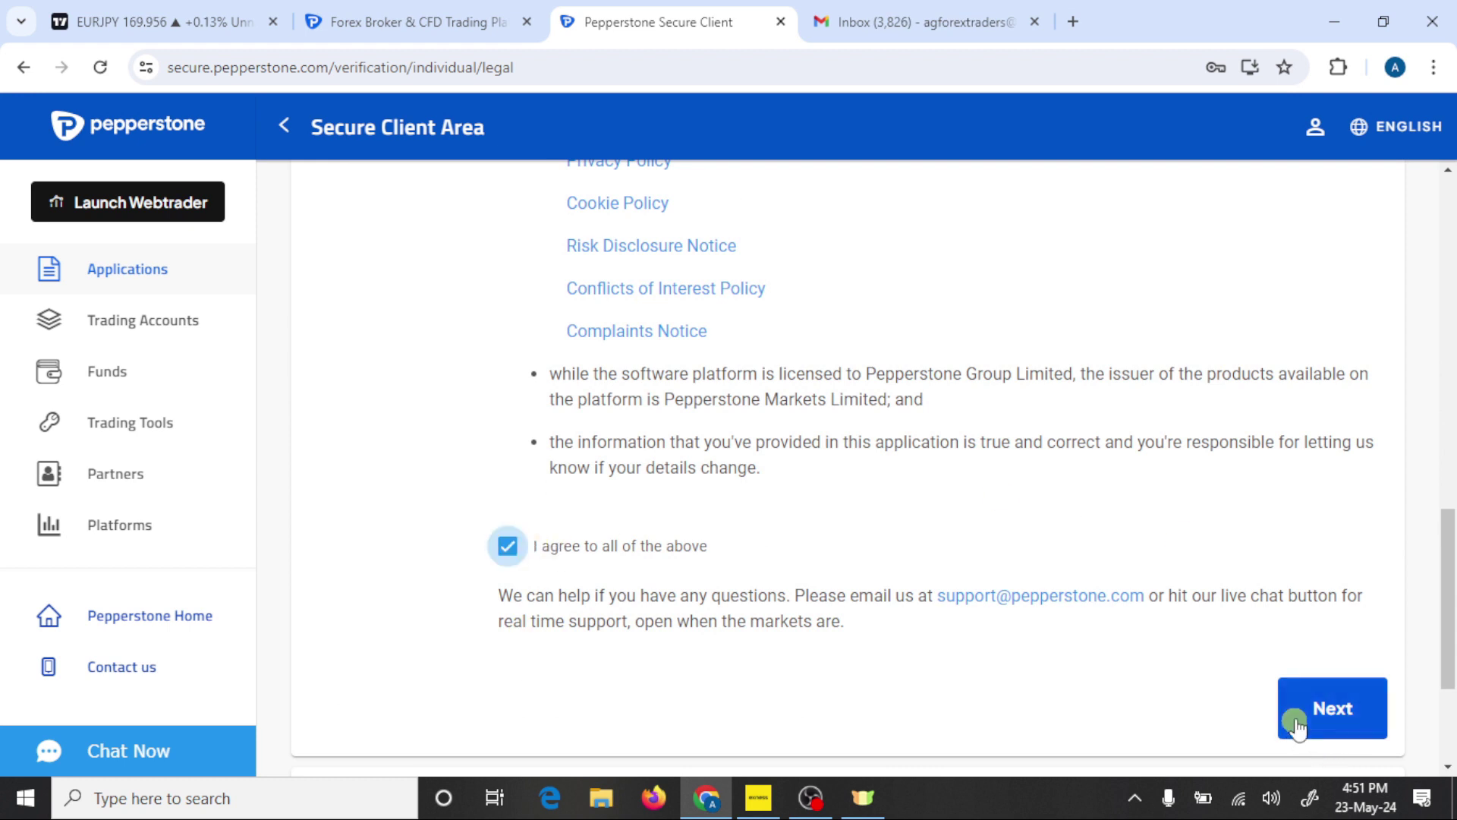
left_click(1319, 706)
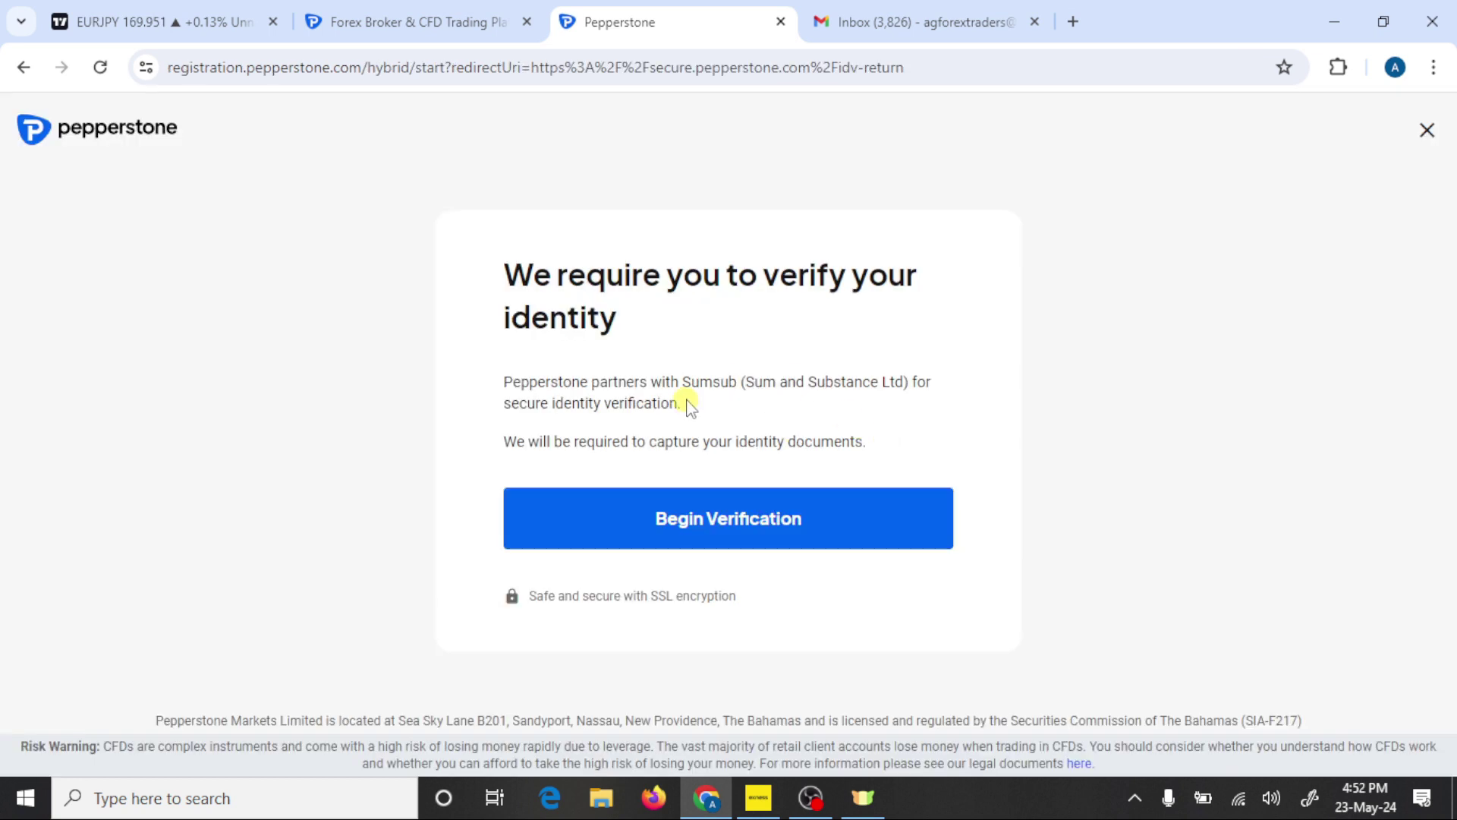
left_click(741, 515)
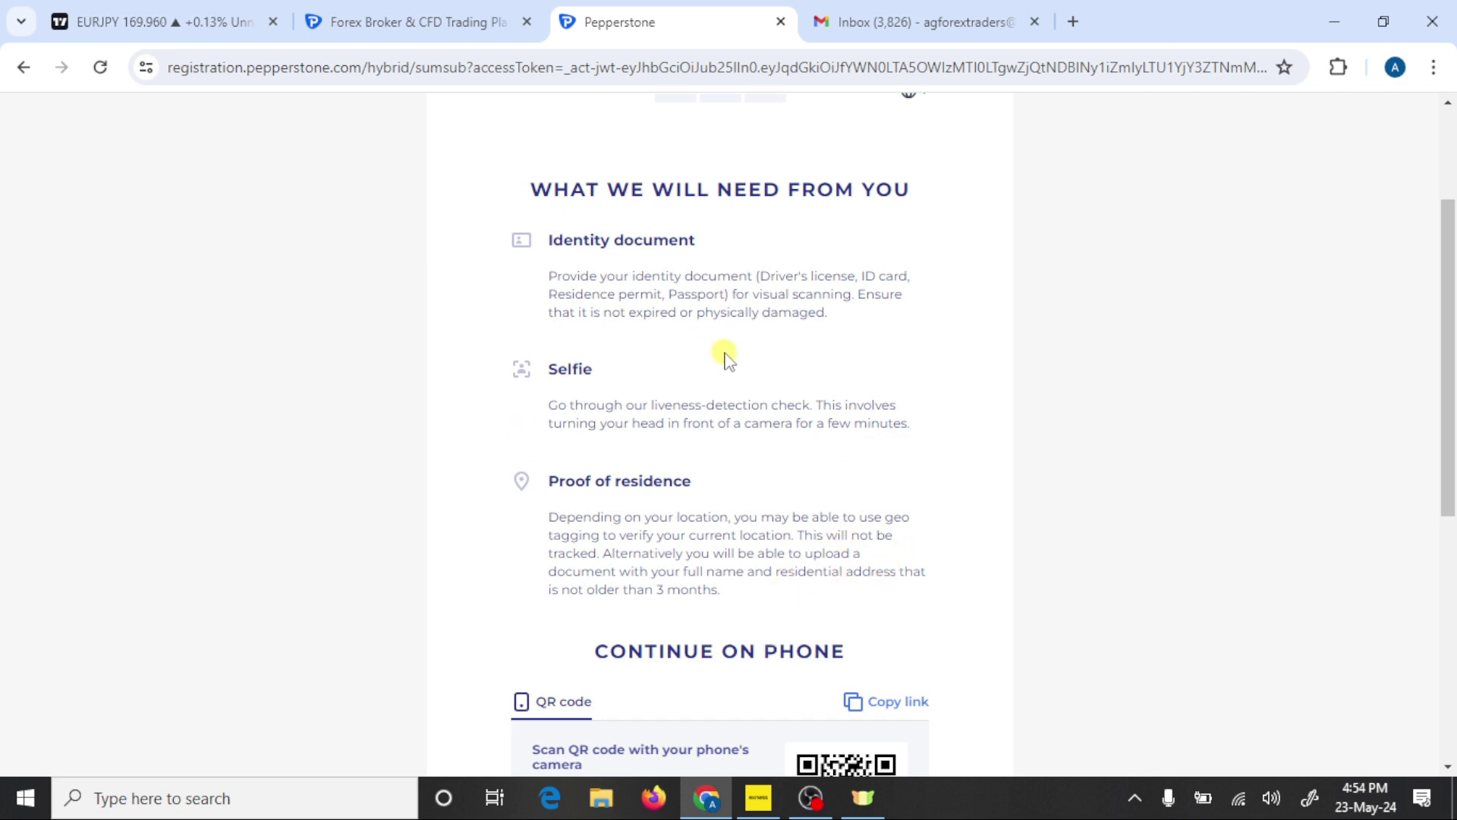
left_click(865, 18)
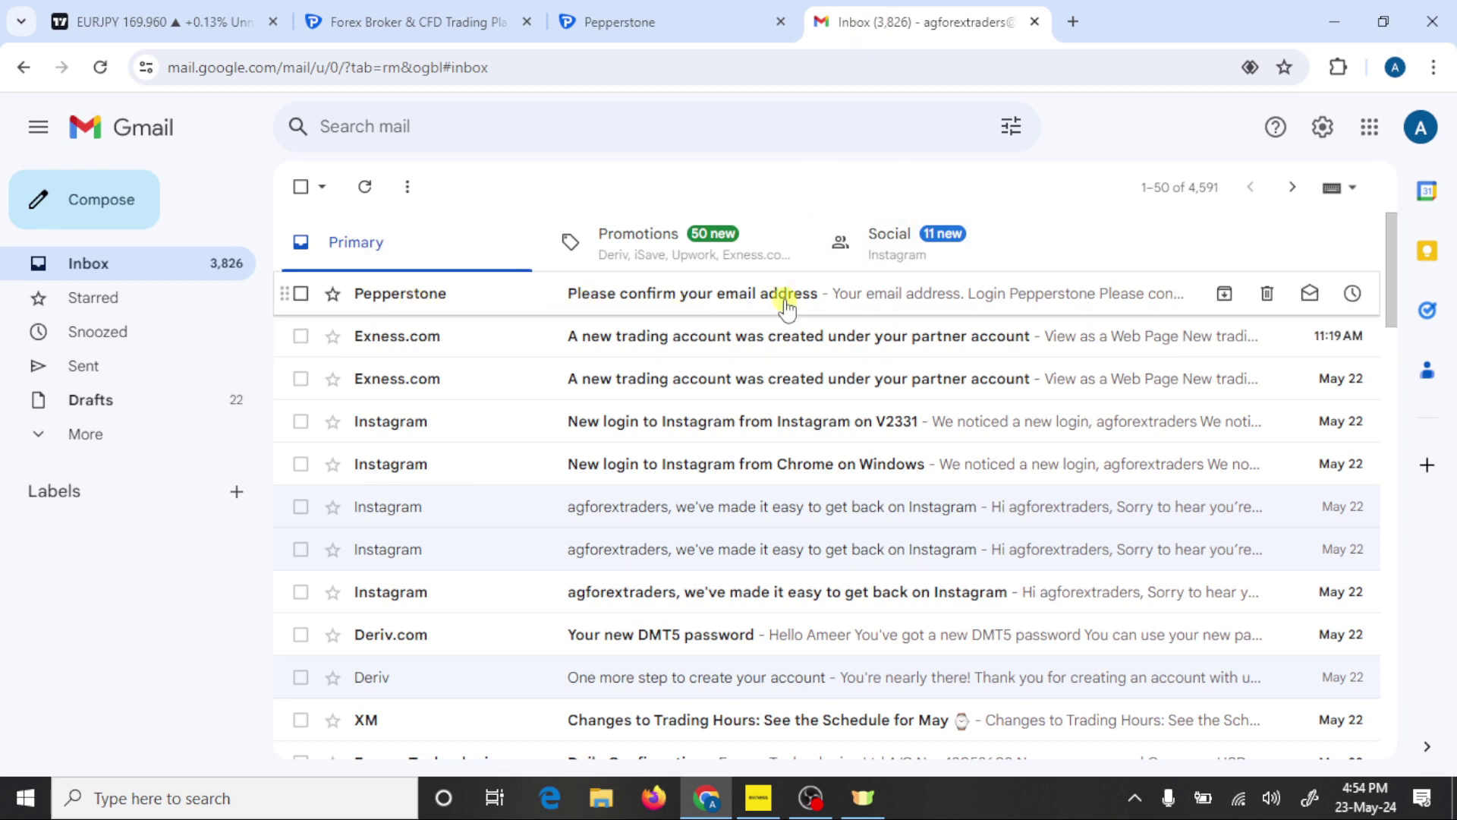
Open Pepperstone's 'Please confirm your email address' message and follow its 'Confirm my email' link.
left_click(755, 294)
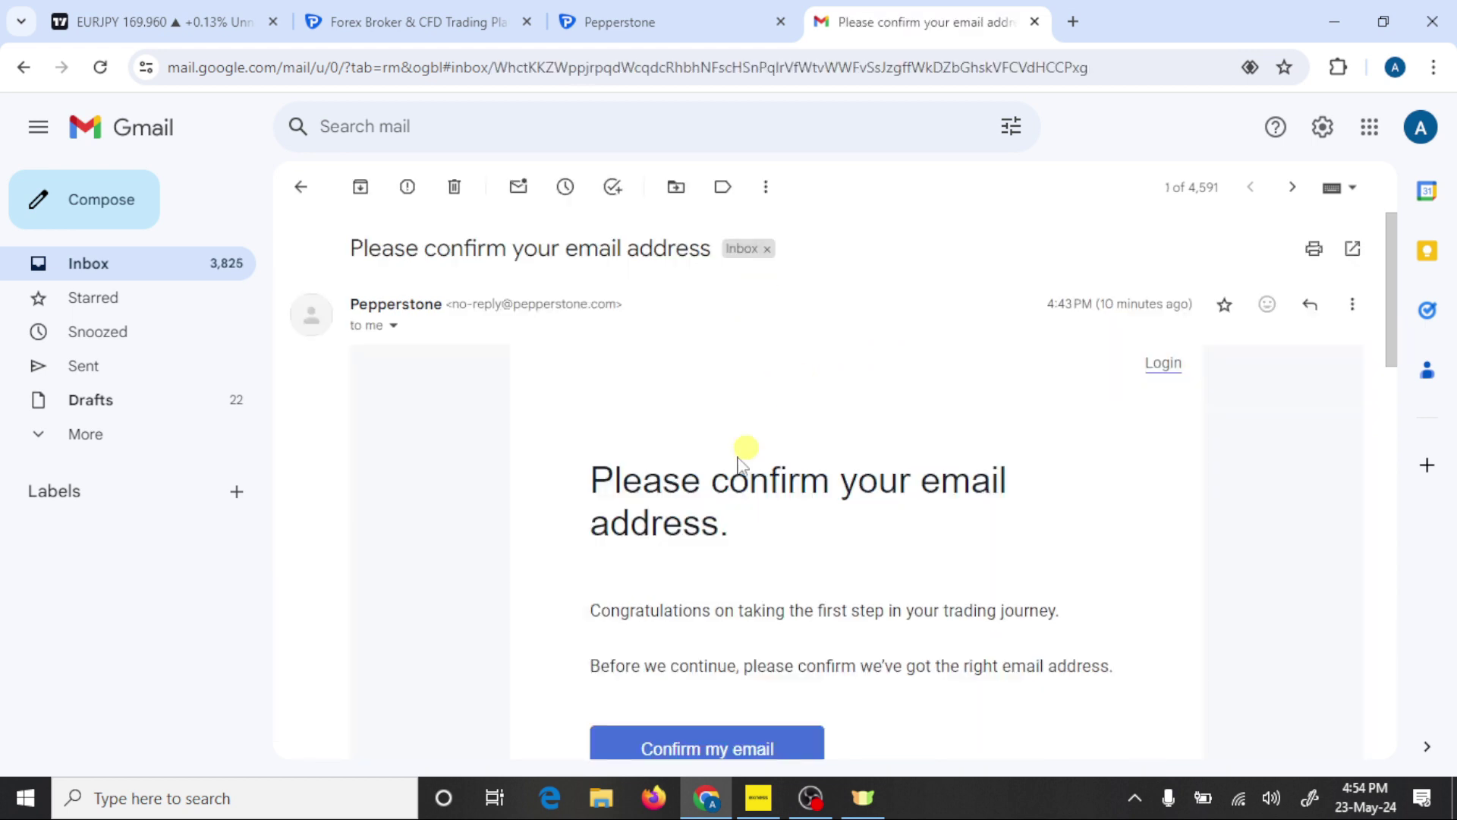
scroll(721, 471, "down", 3)
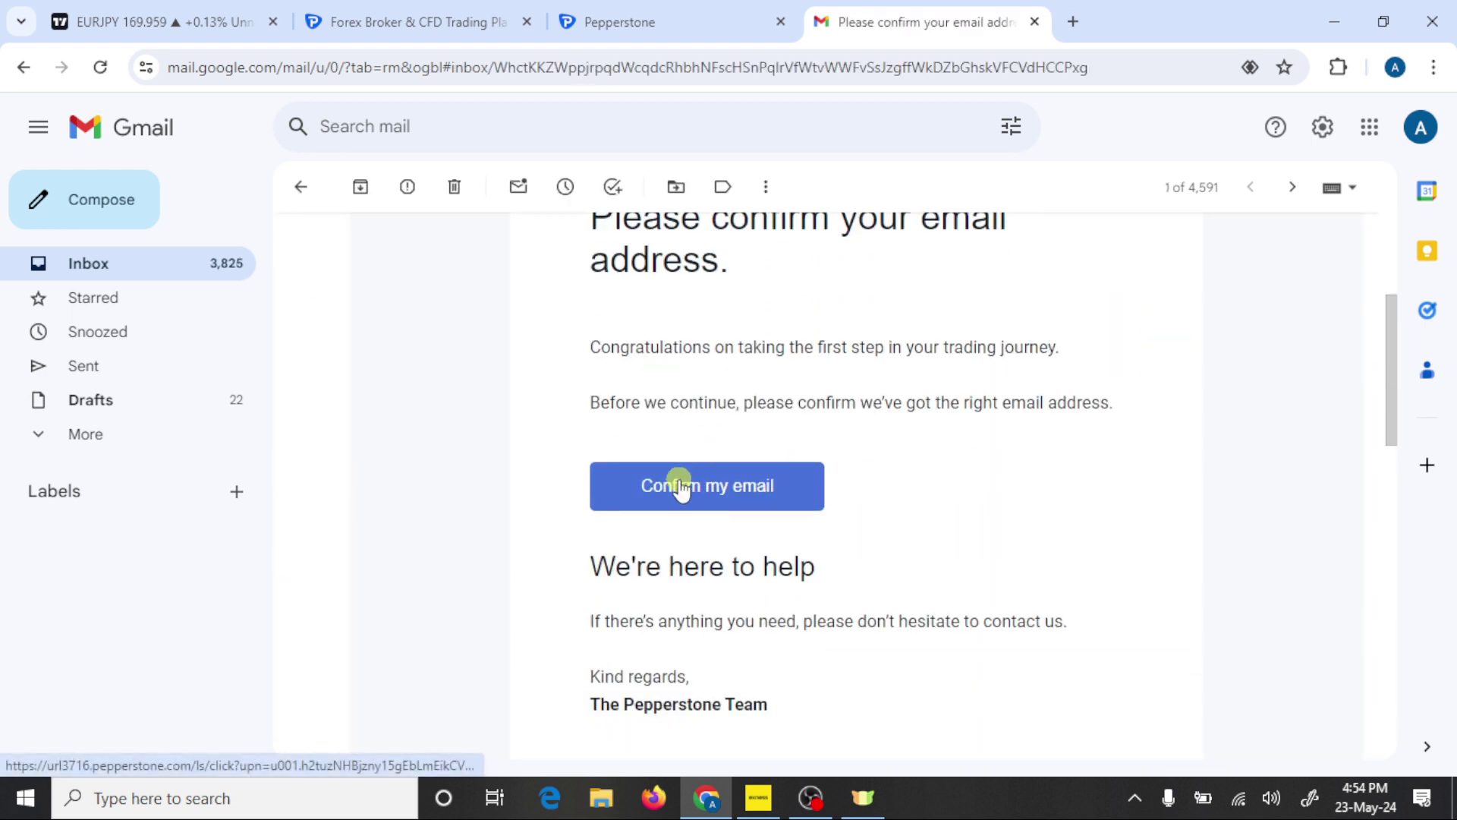
left_click(709, 481)
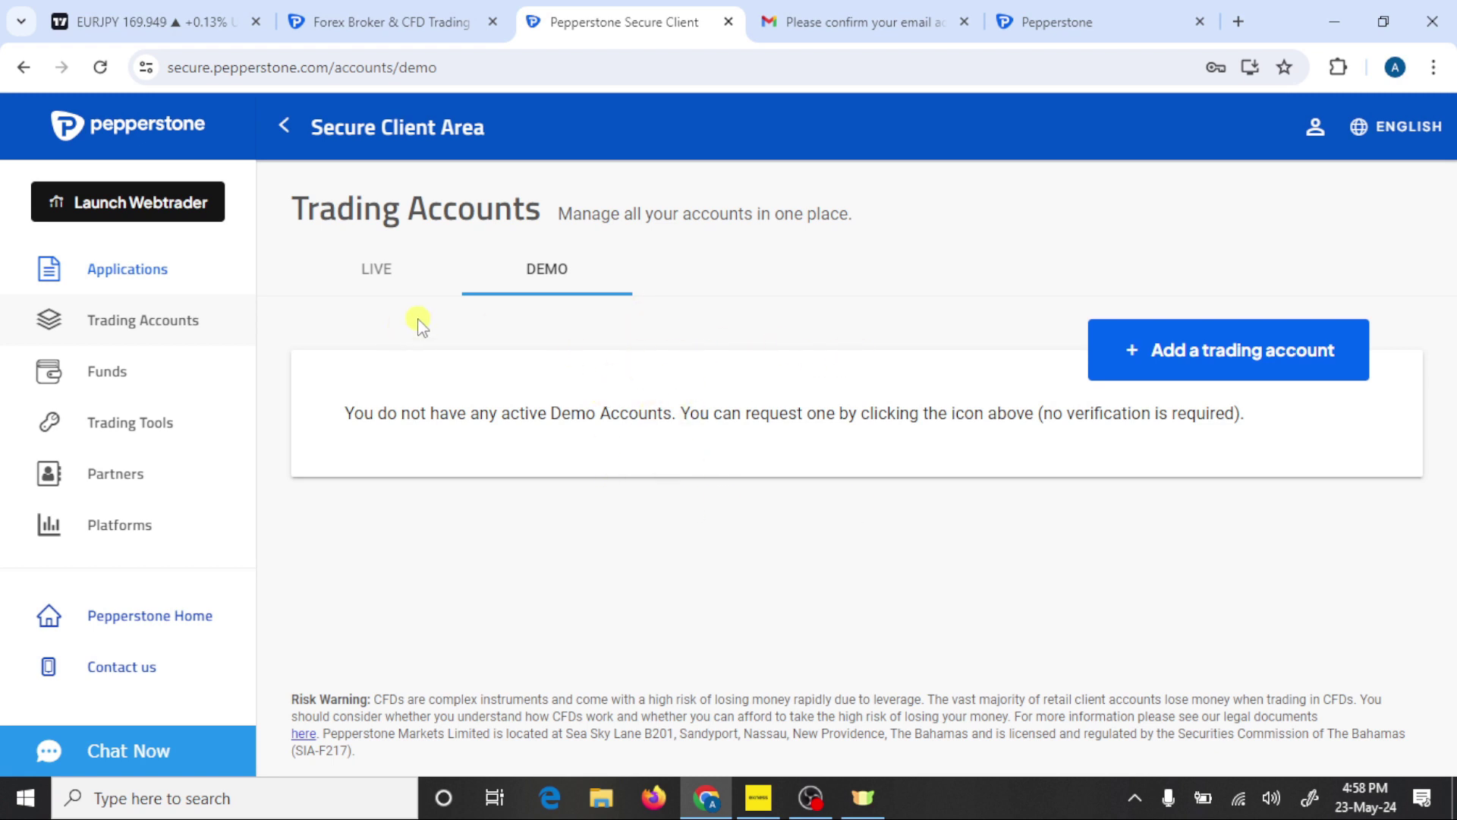
Add a MetaTrader 5 Standard demo account with a nickname from the Demo accounts list.
left_click(384, 282)
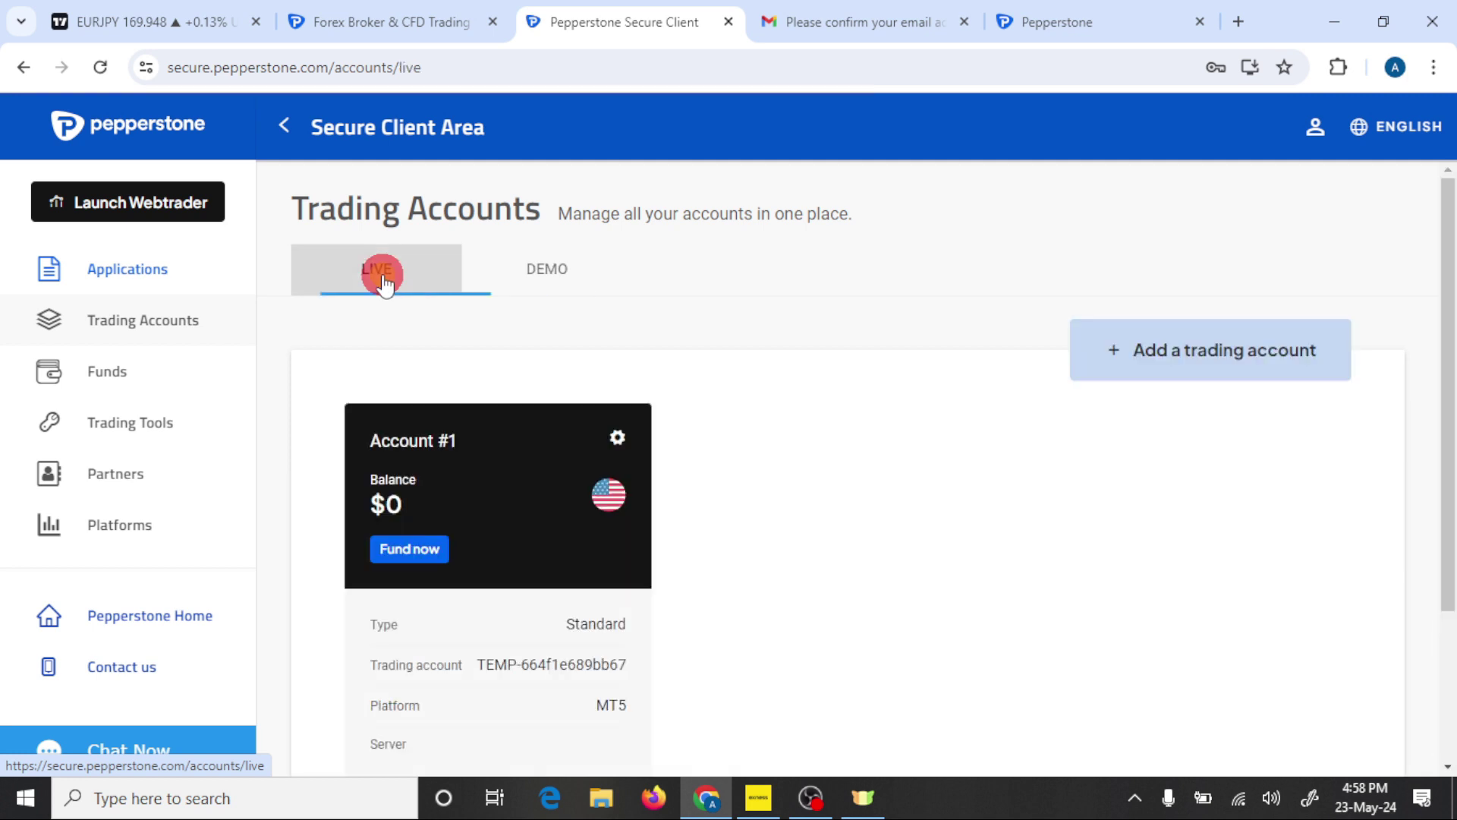
left_click(558, 281)
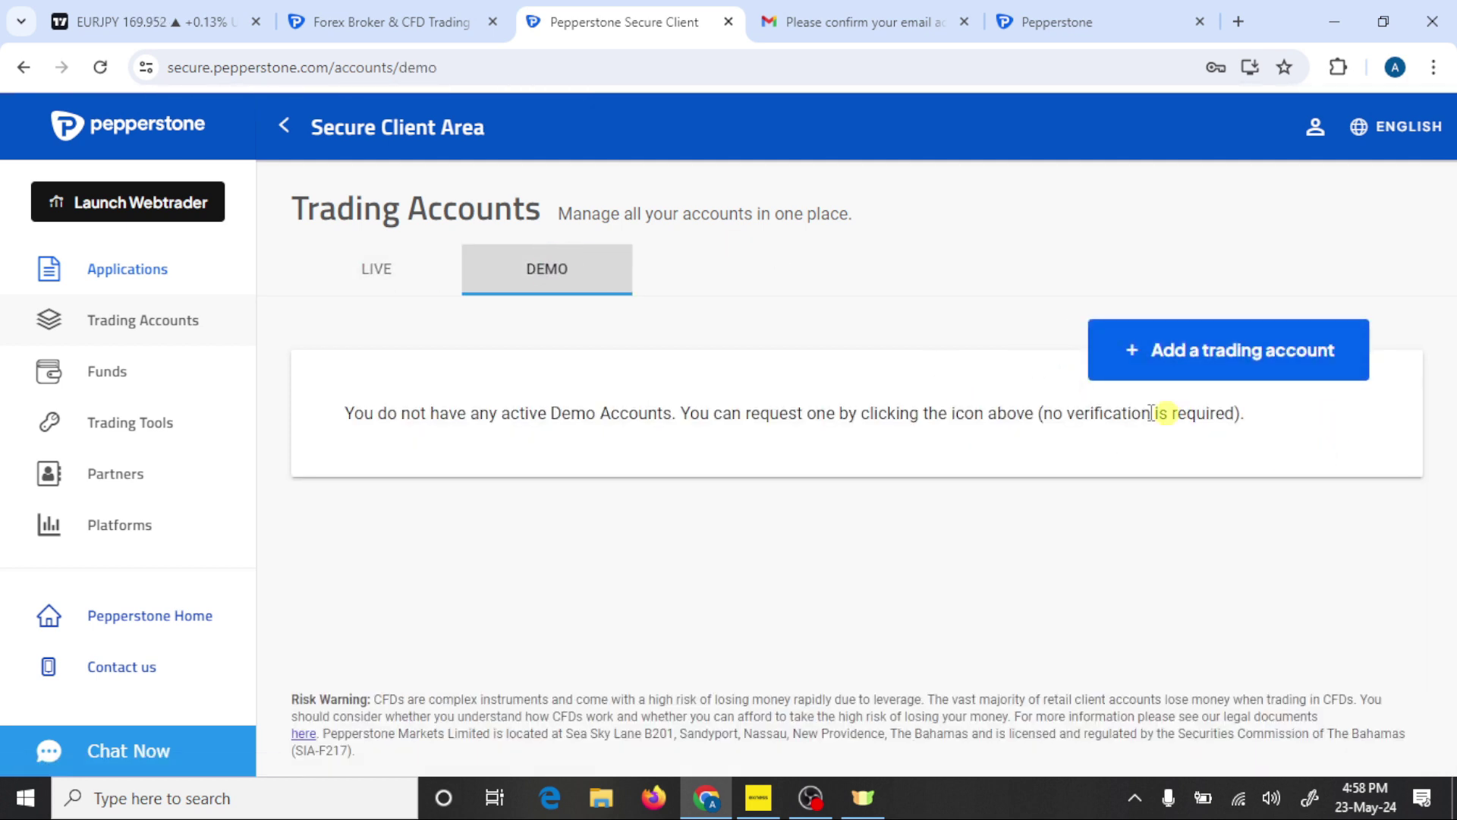
left_click(1203, 349)
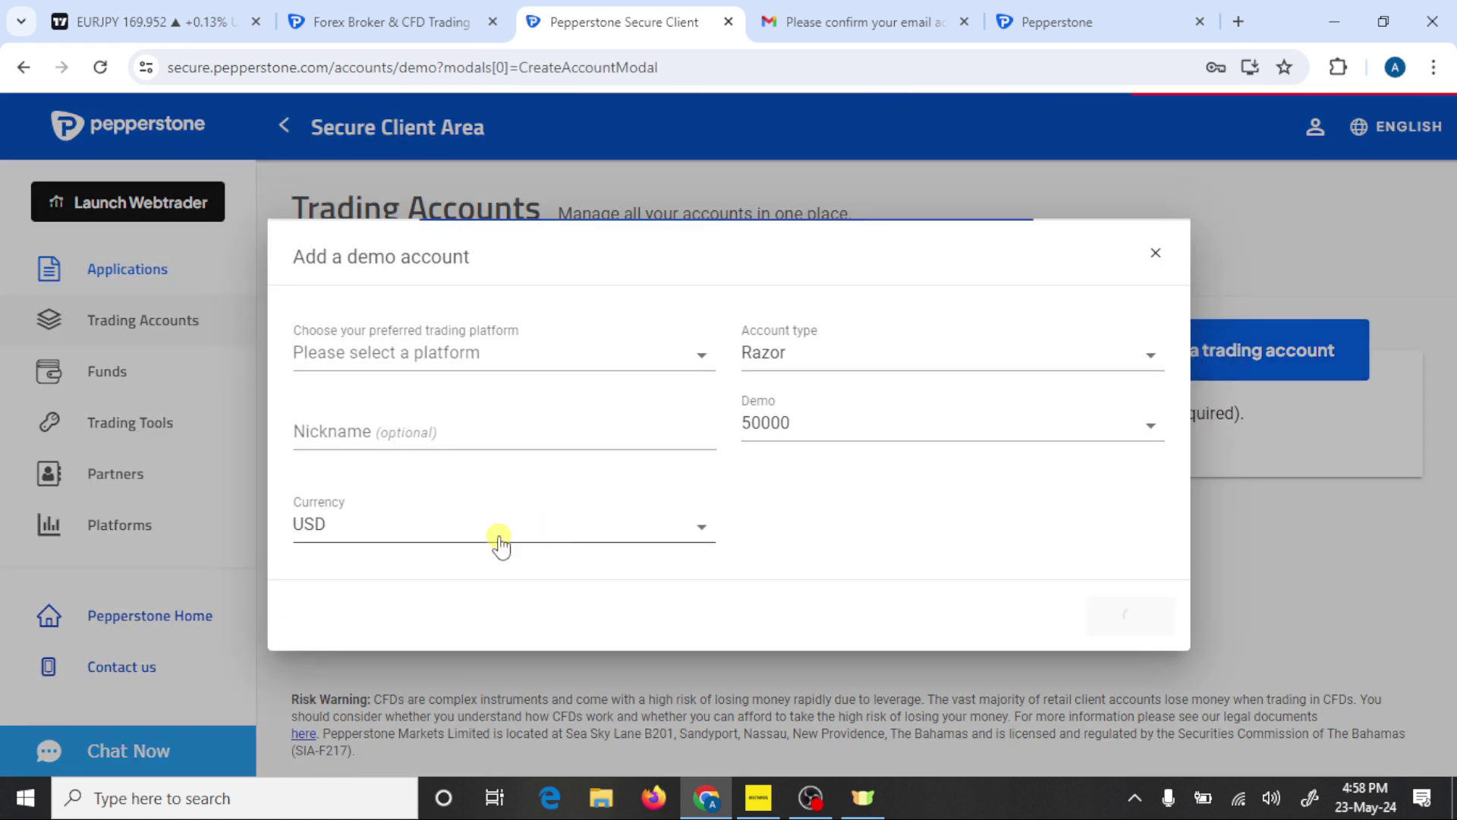
left_click(638, 351)
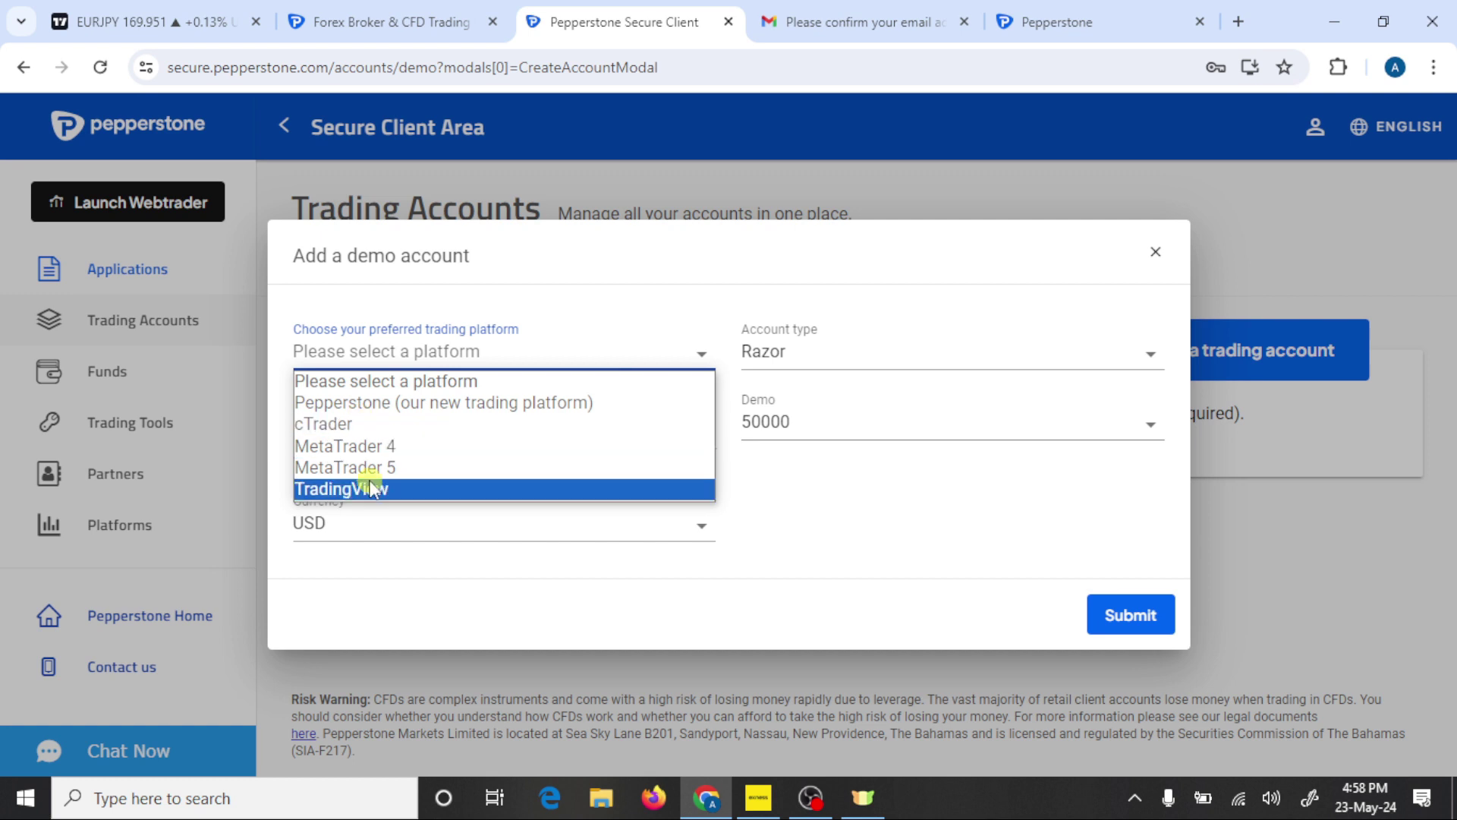
left_click(377, 469)
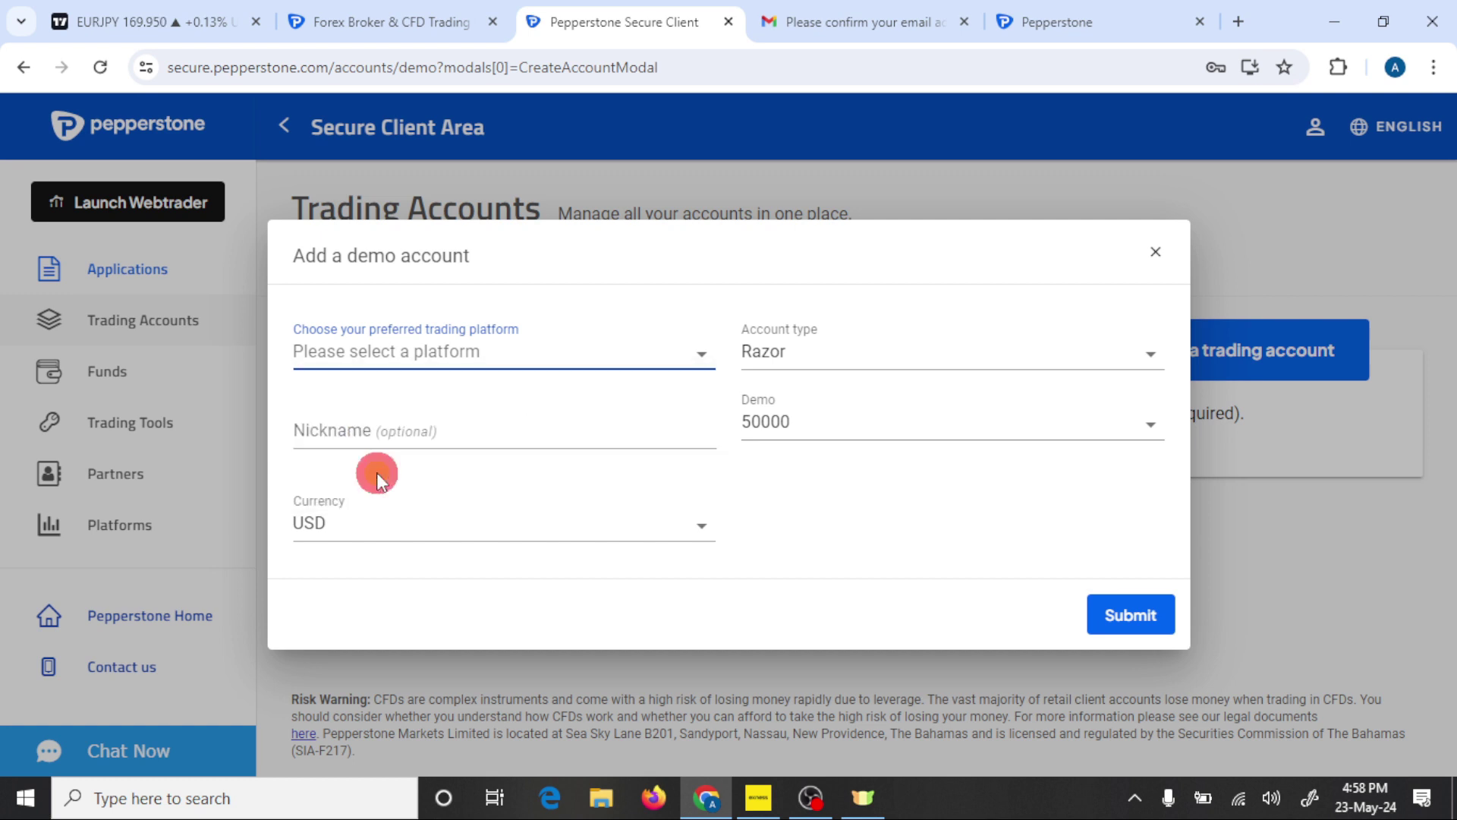
left_click(810, 355)
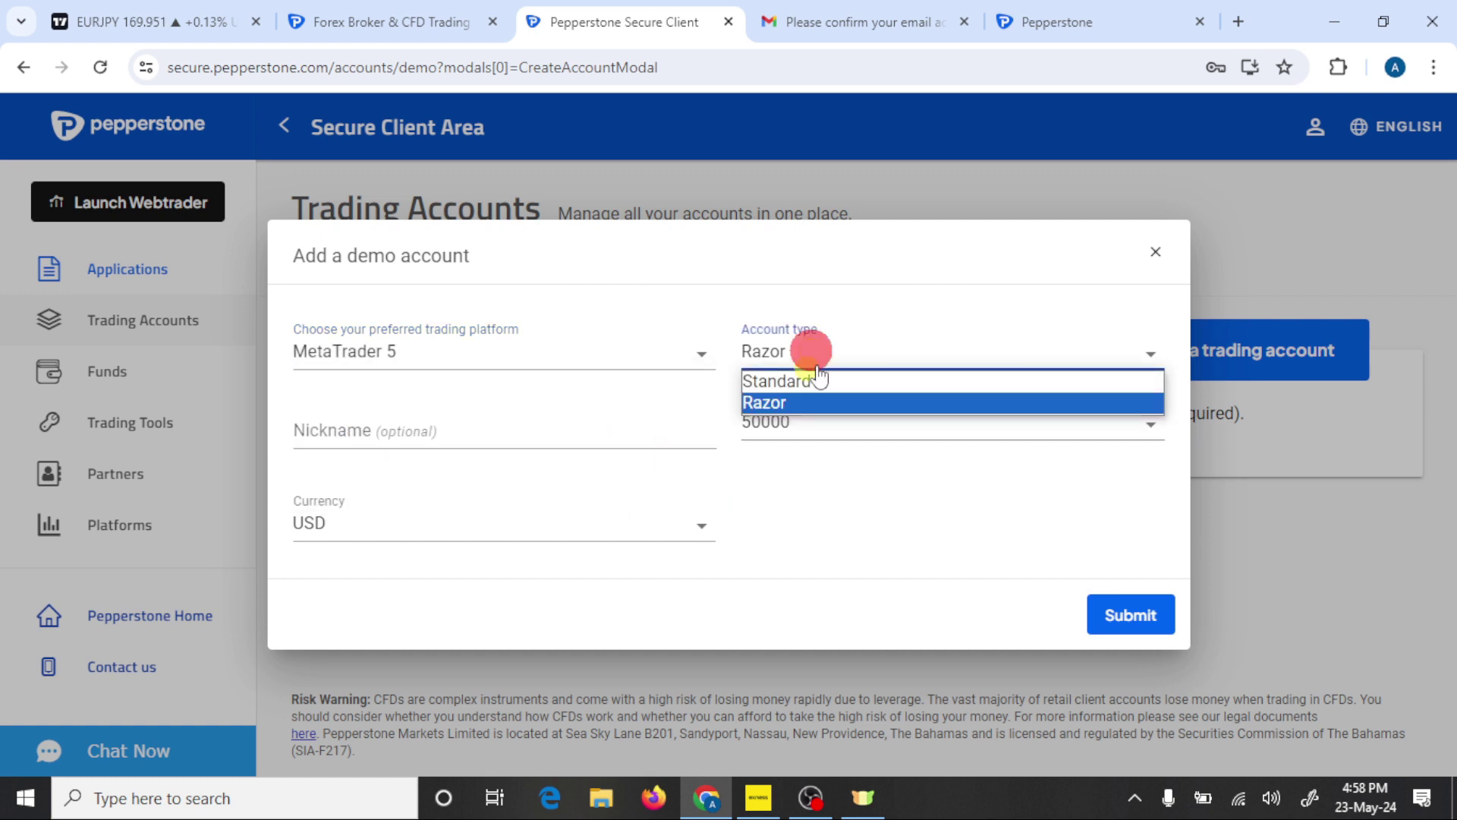
left_click(767, 379)
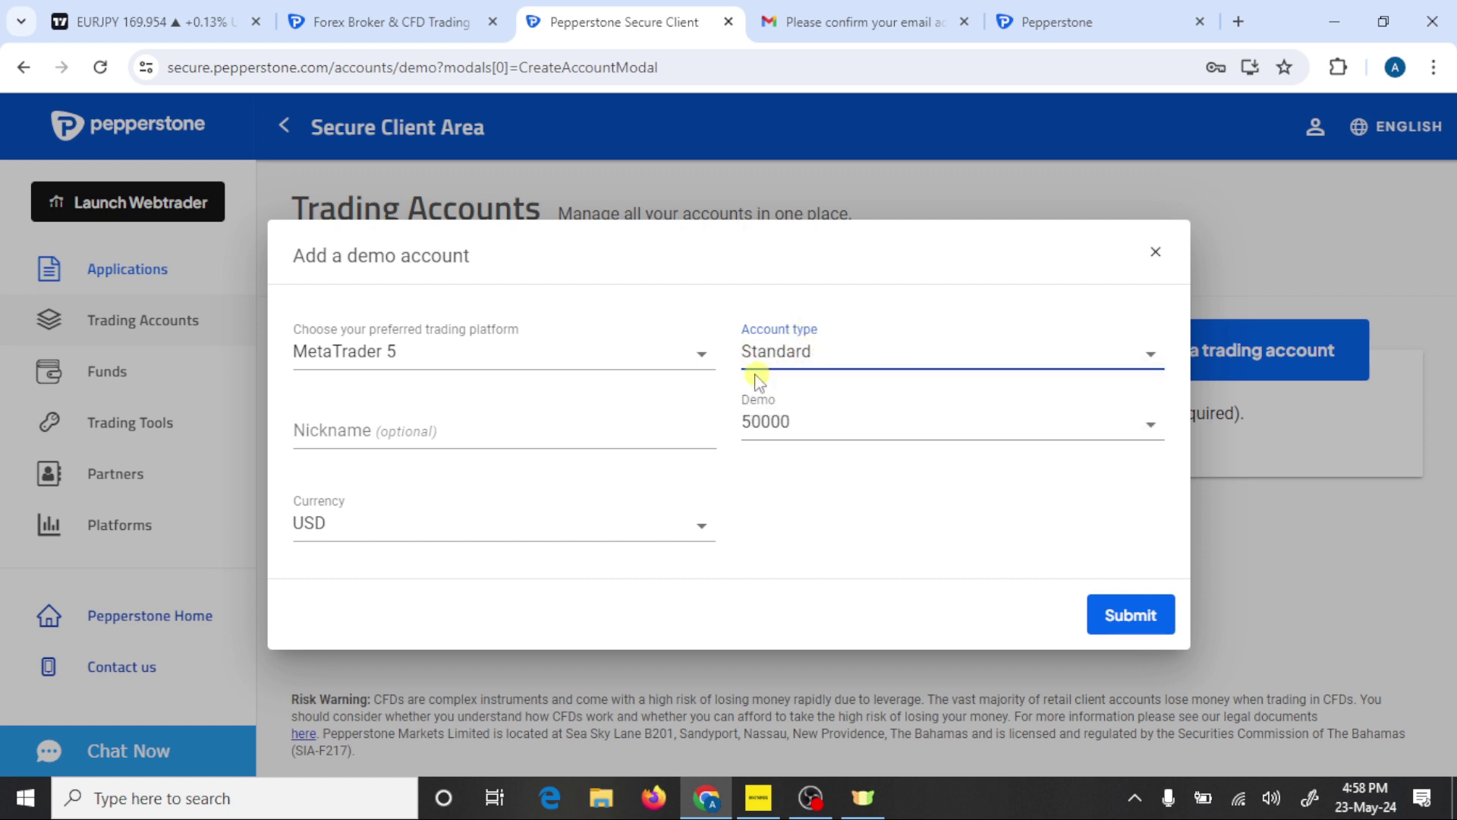
left_click(471, 422)
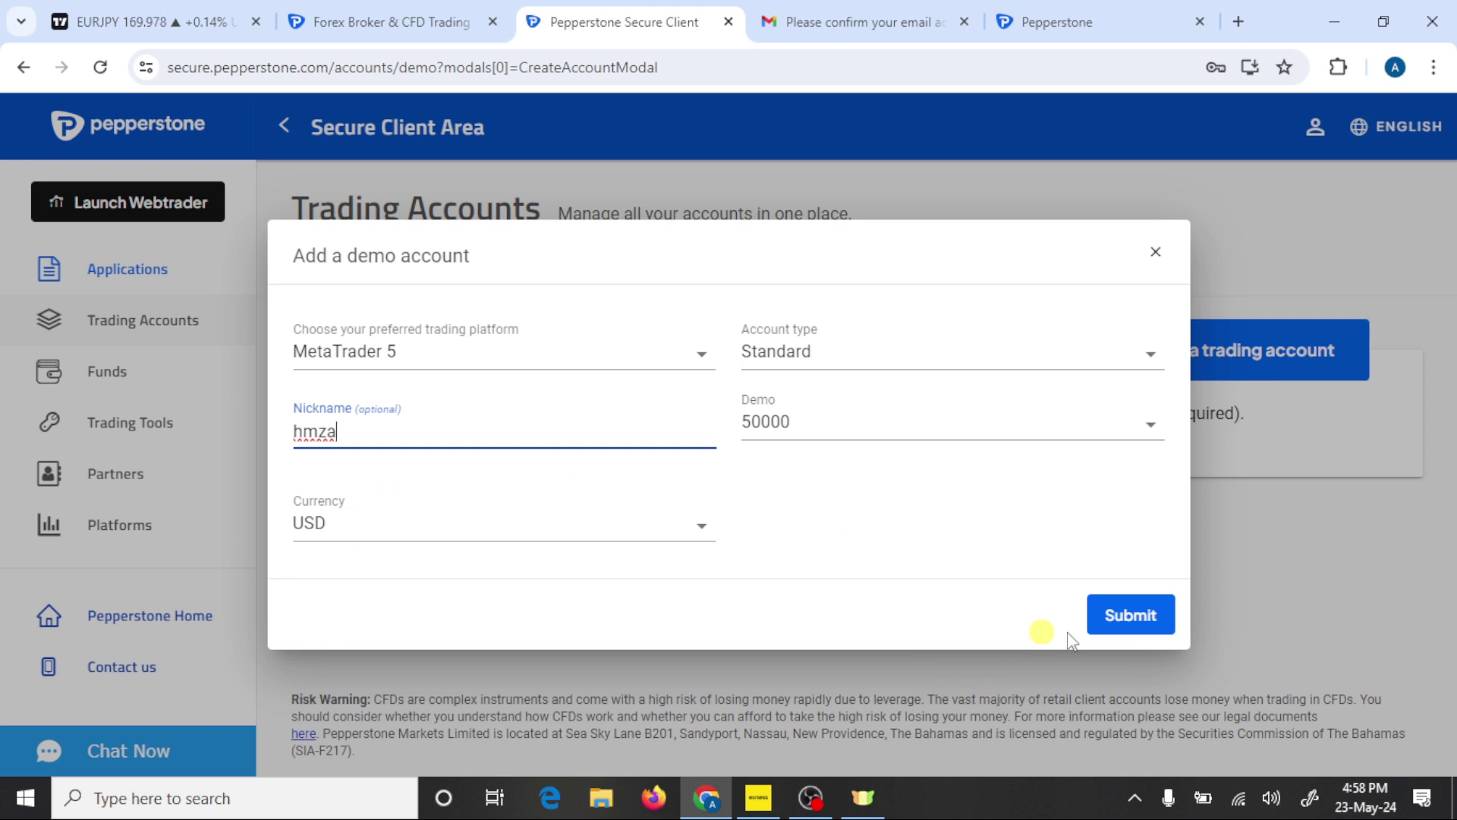
left_click(1124, 613)
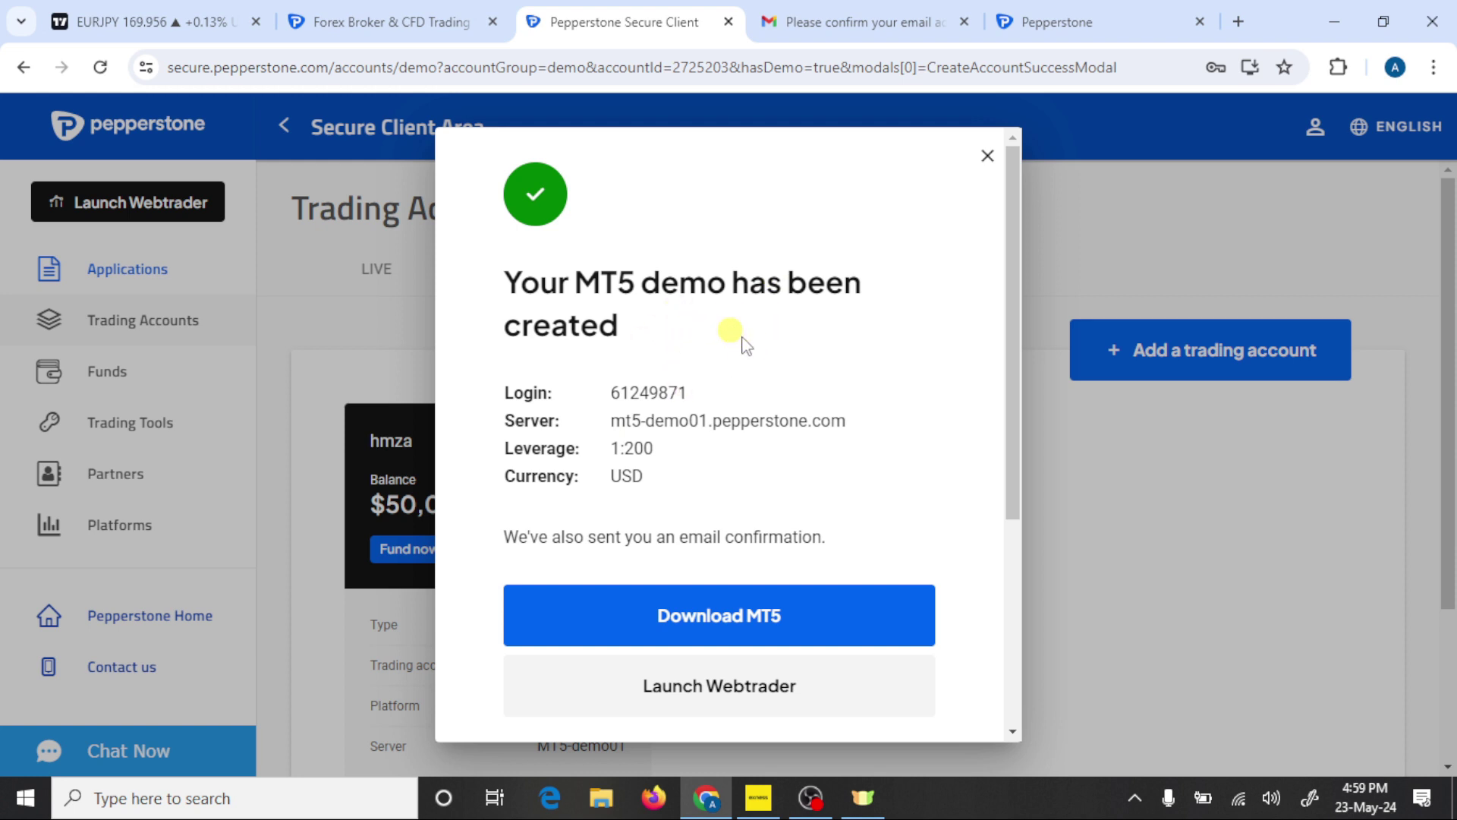
left_click(822, 10)
left_click(302, 189)
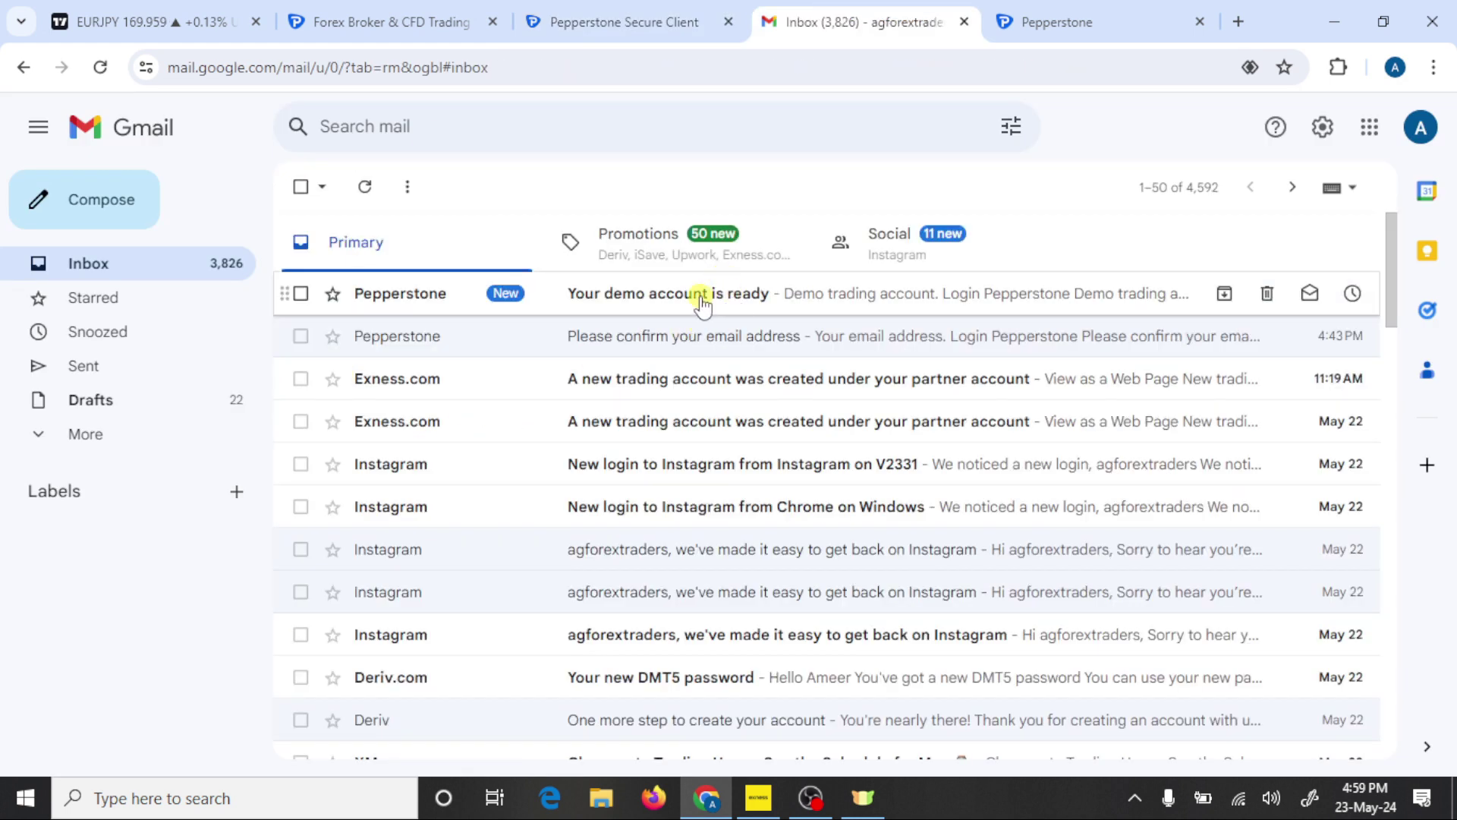
left_click(697, 295)
Review the demo account details in the email, then bring the MetaTrader 5 terminal forward.
scroll(765, 558, "down", 3)
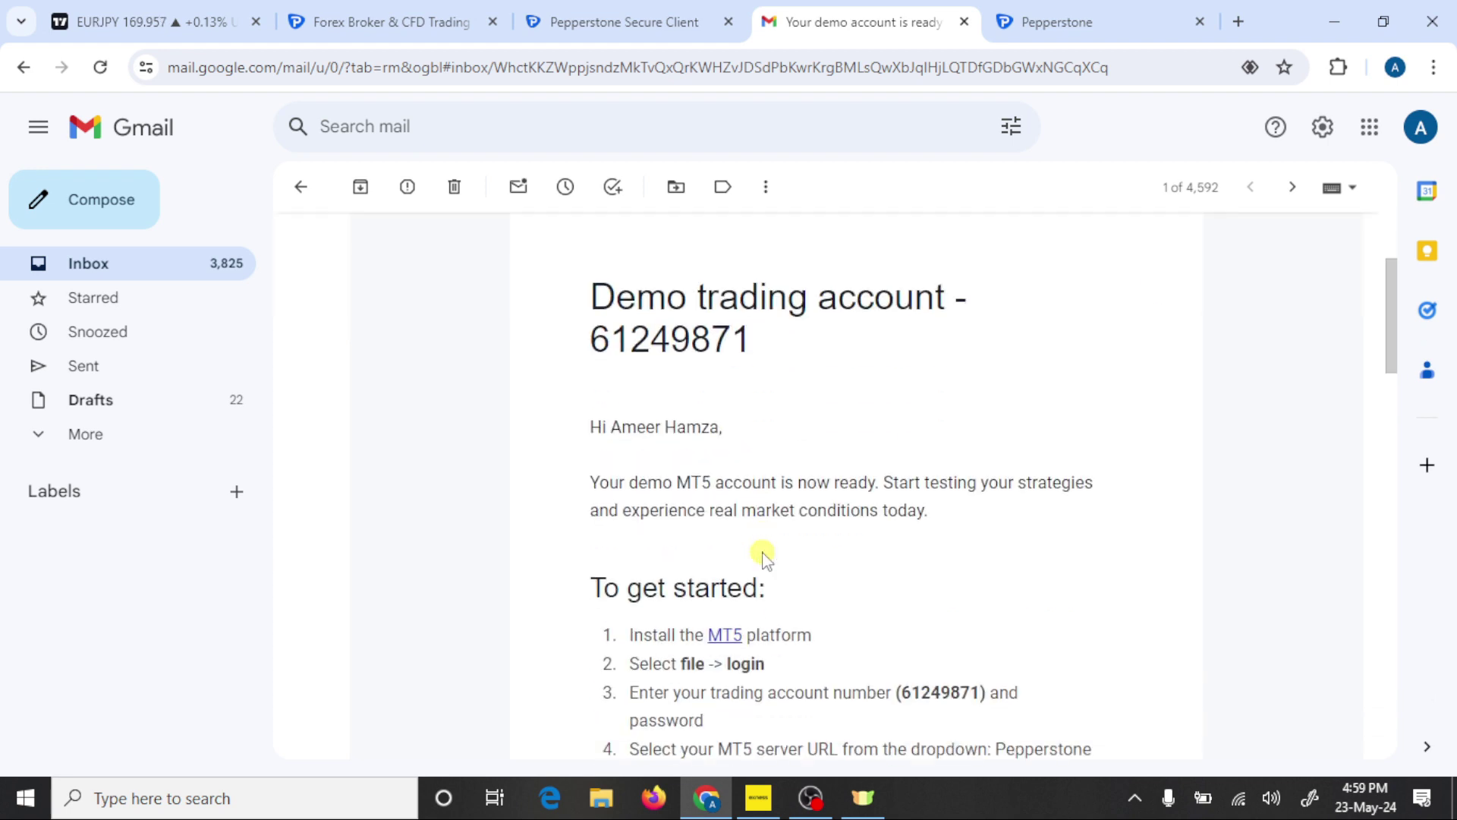
scroll(763, 560, "down", 2)
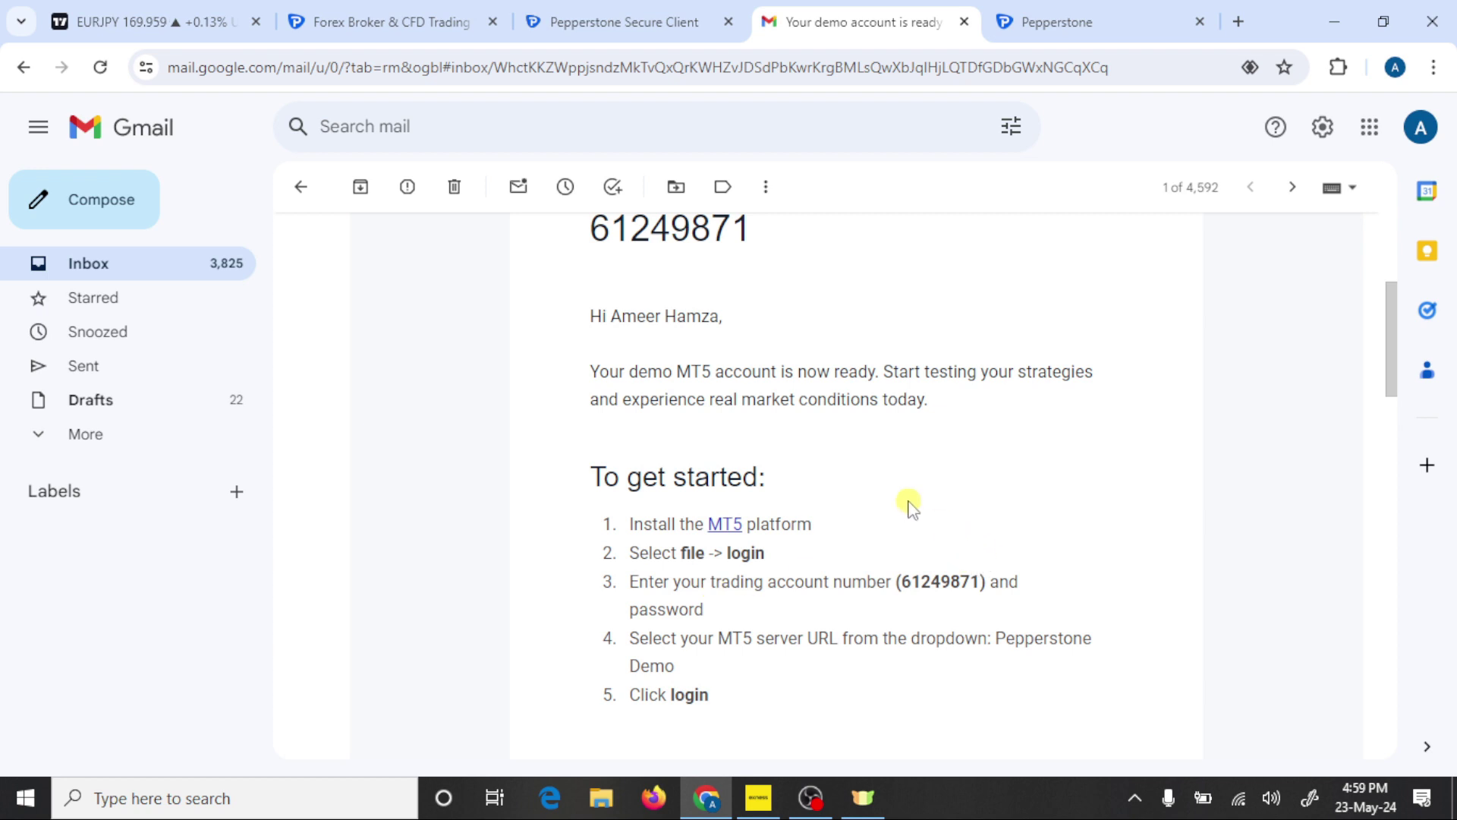
scroll(889, 446, "up", 1)
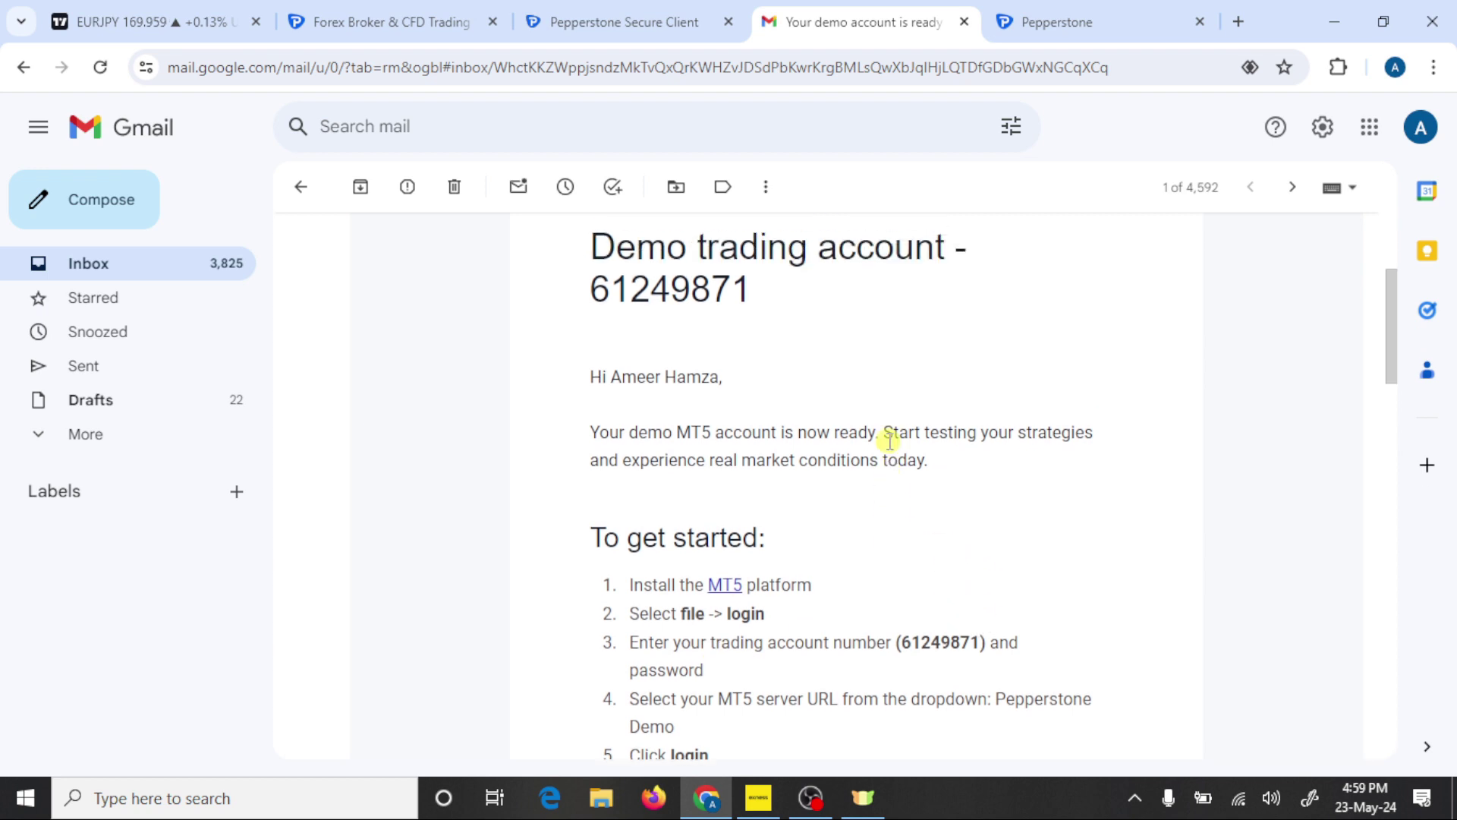
scroll(867, 507, "down", 1)
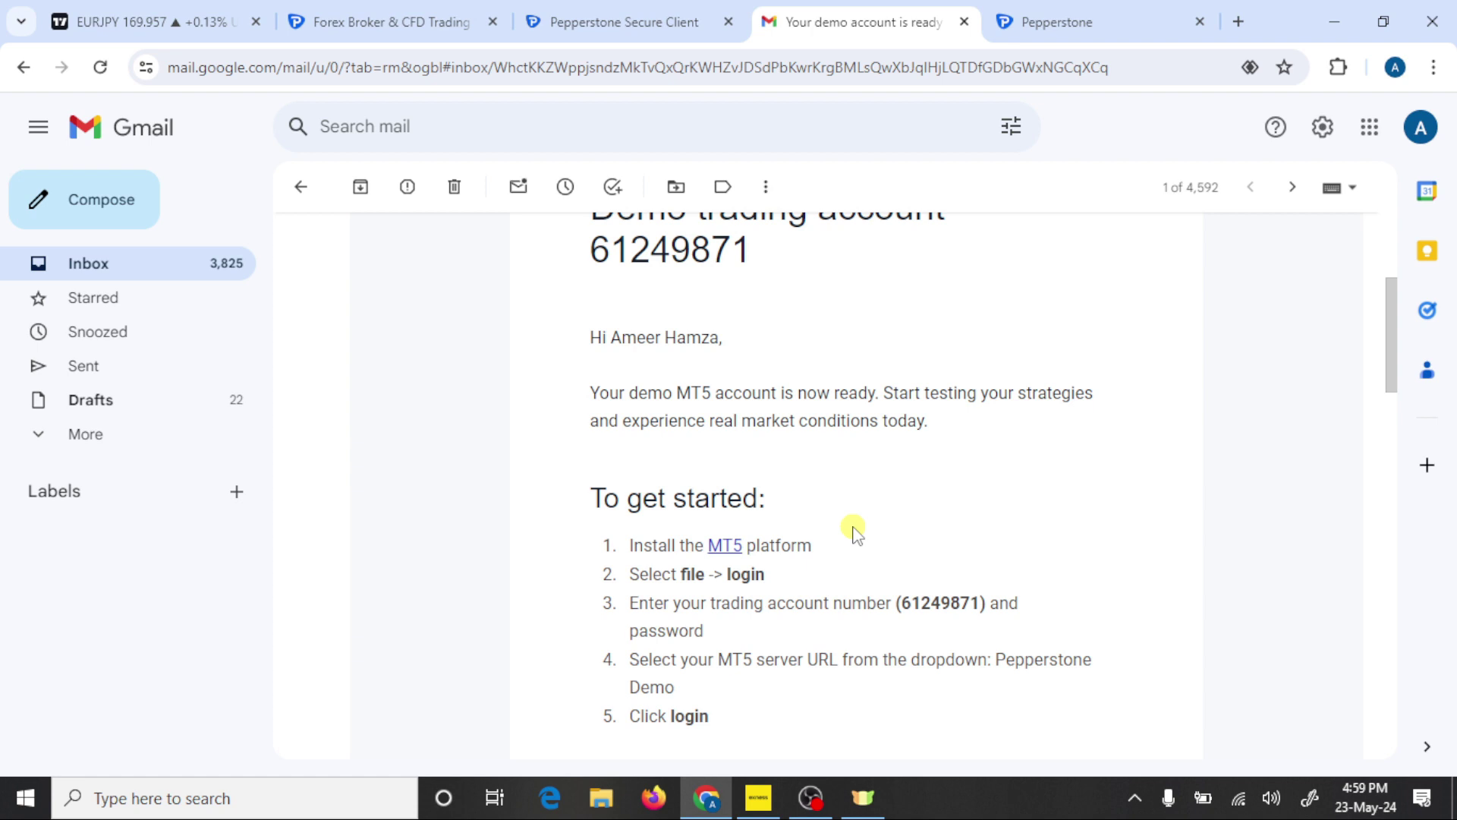
scroll(856, 531, "up", 1)
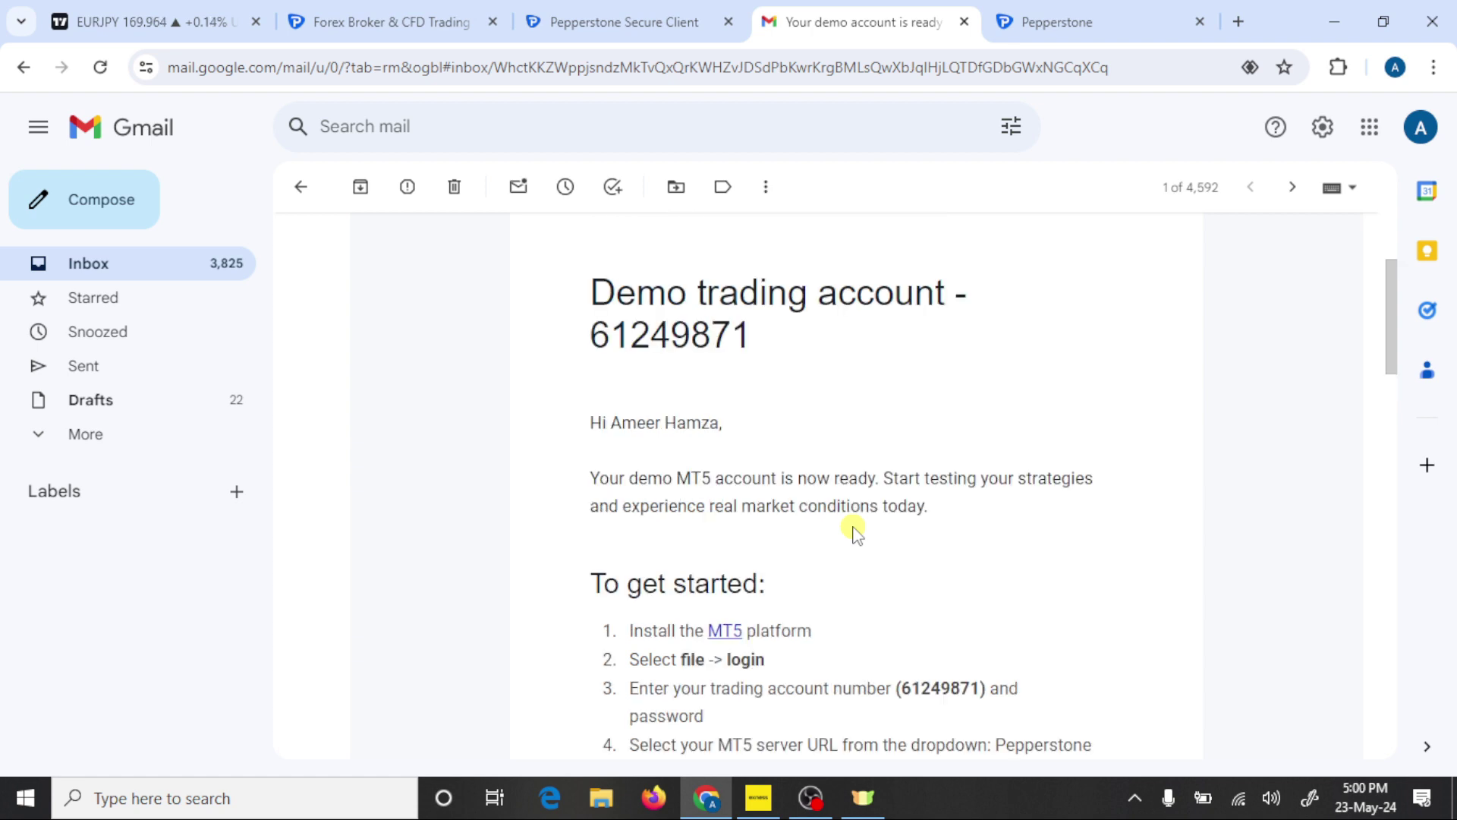
scroll(856, 532, "down", 10)
scroll(855, 531, "up", 2)
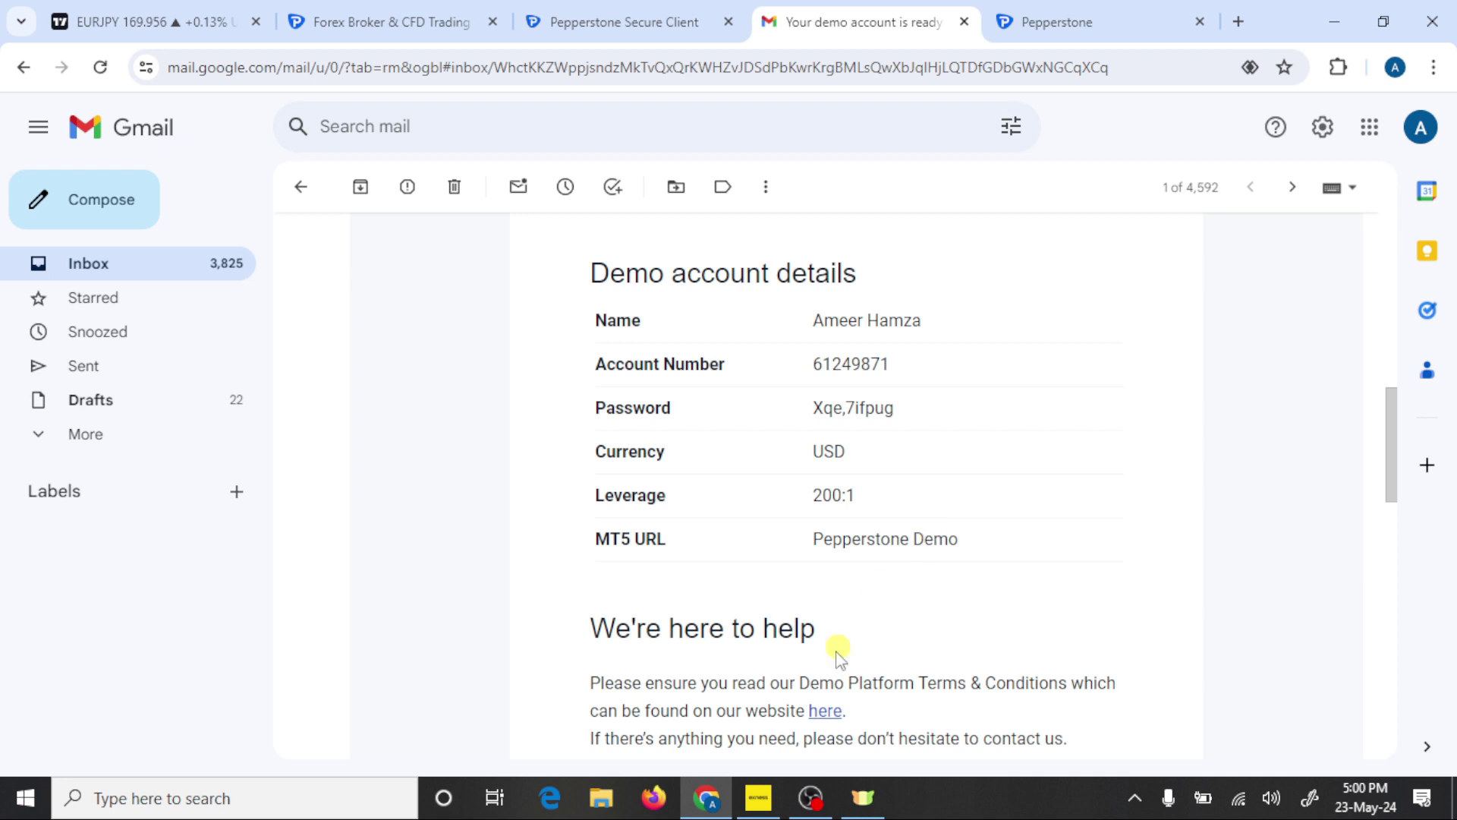
left_click(760, 798)
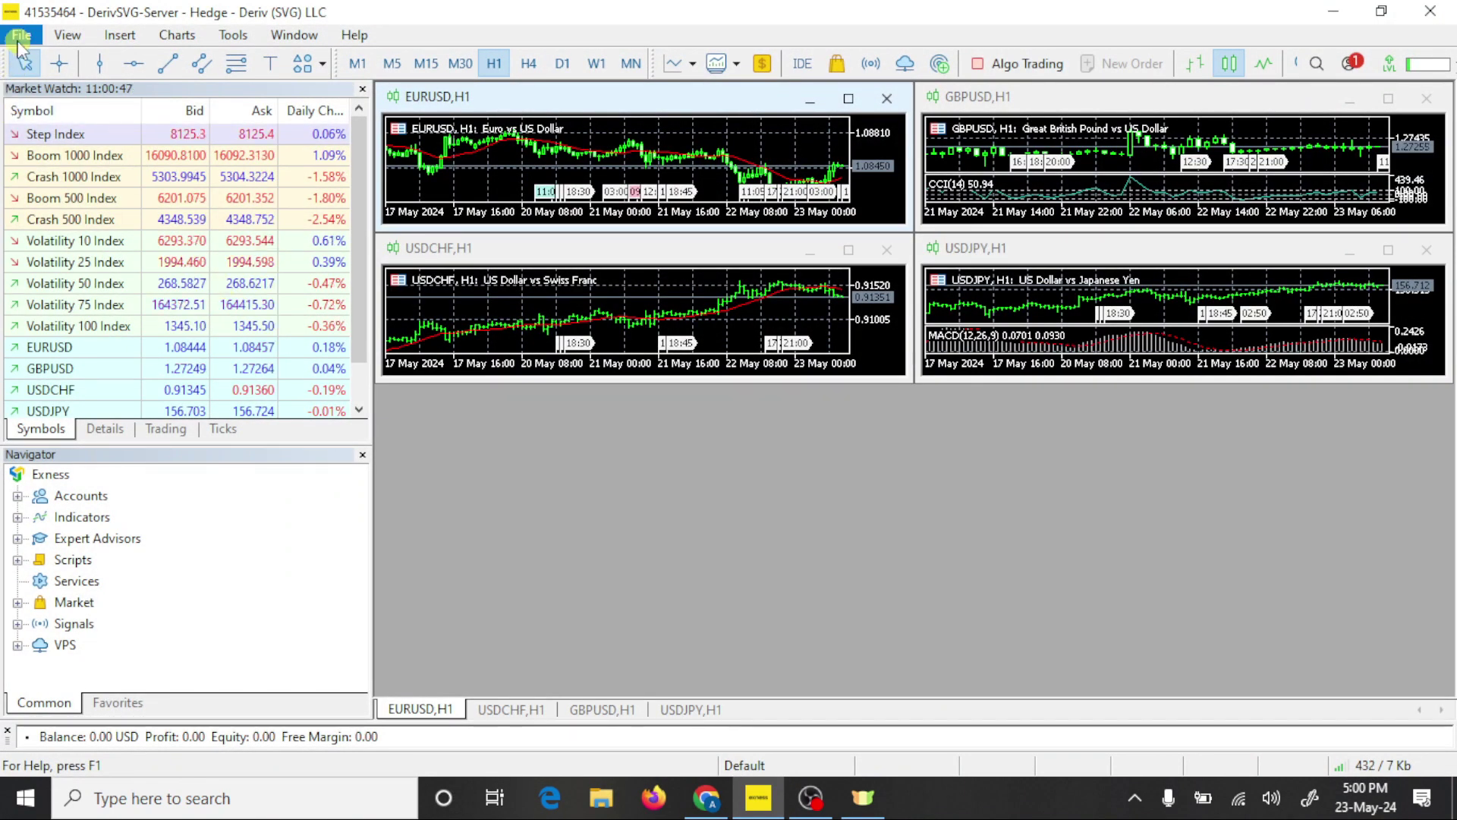
Start opening a new account and search the broker list for 'pepperstone'.
left_click(21, 35)
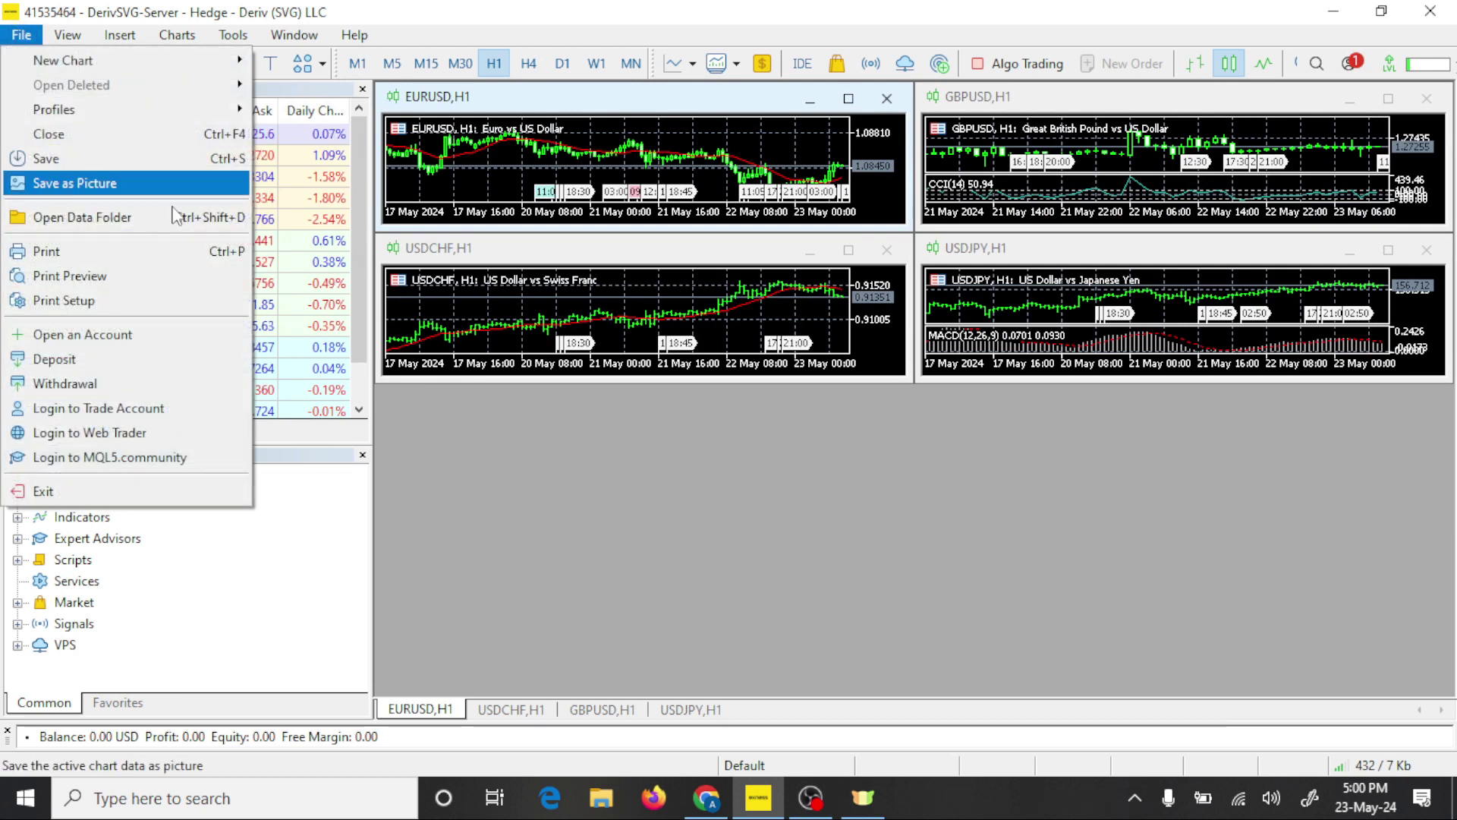
left_click(97, 343)
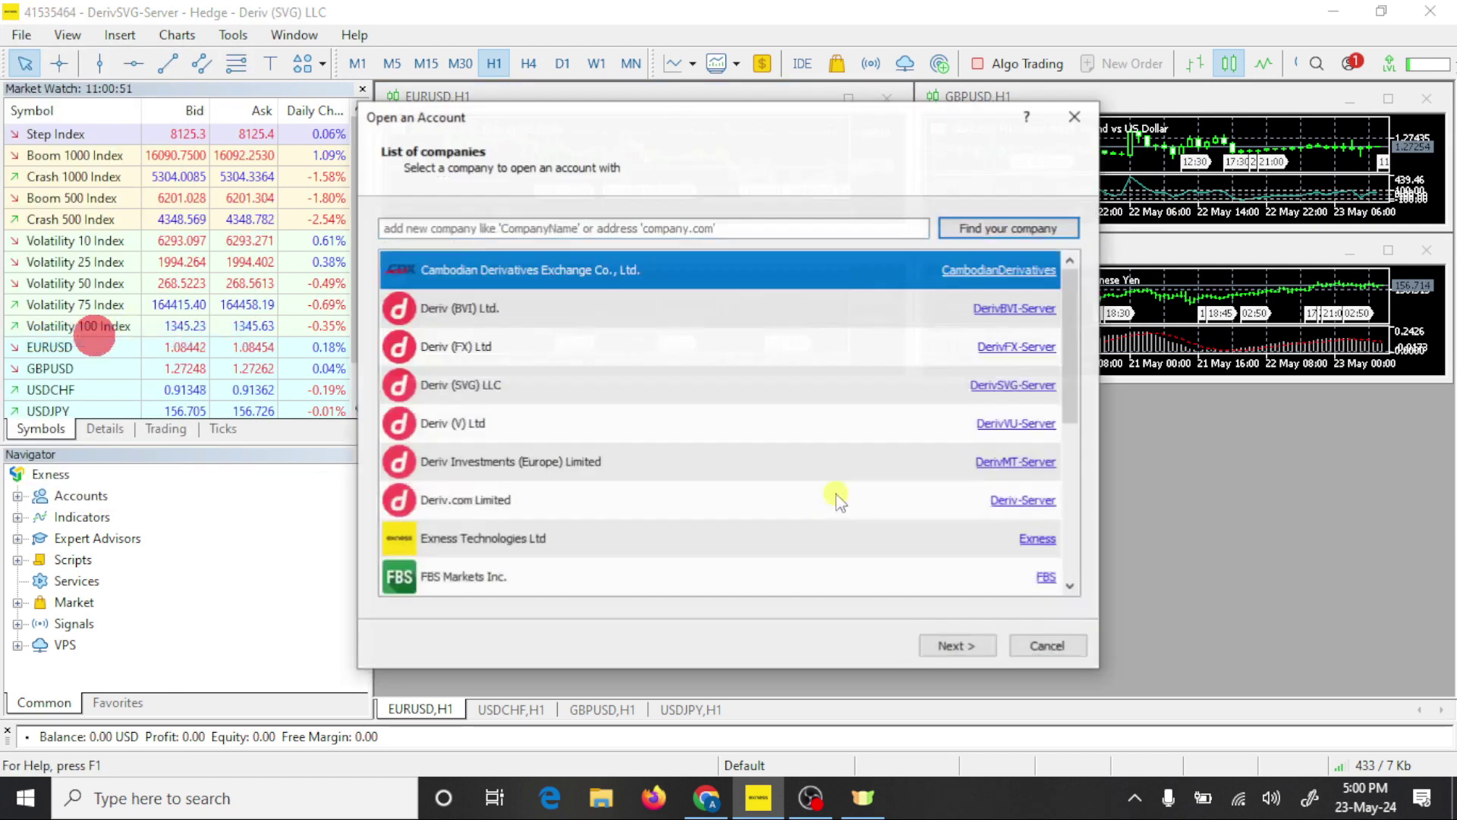
left_click(645, 228)
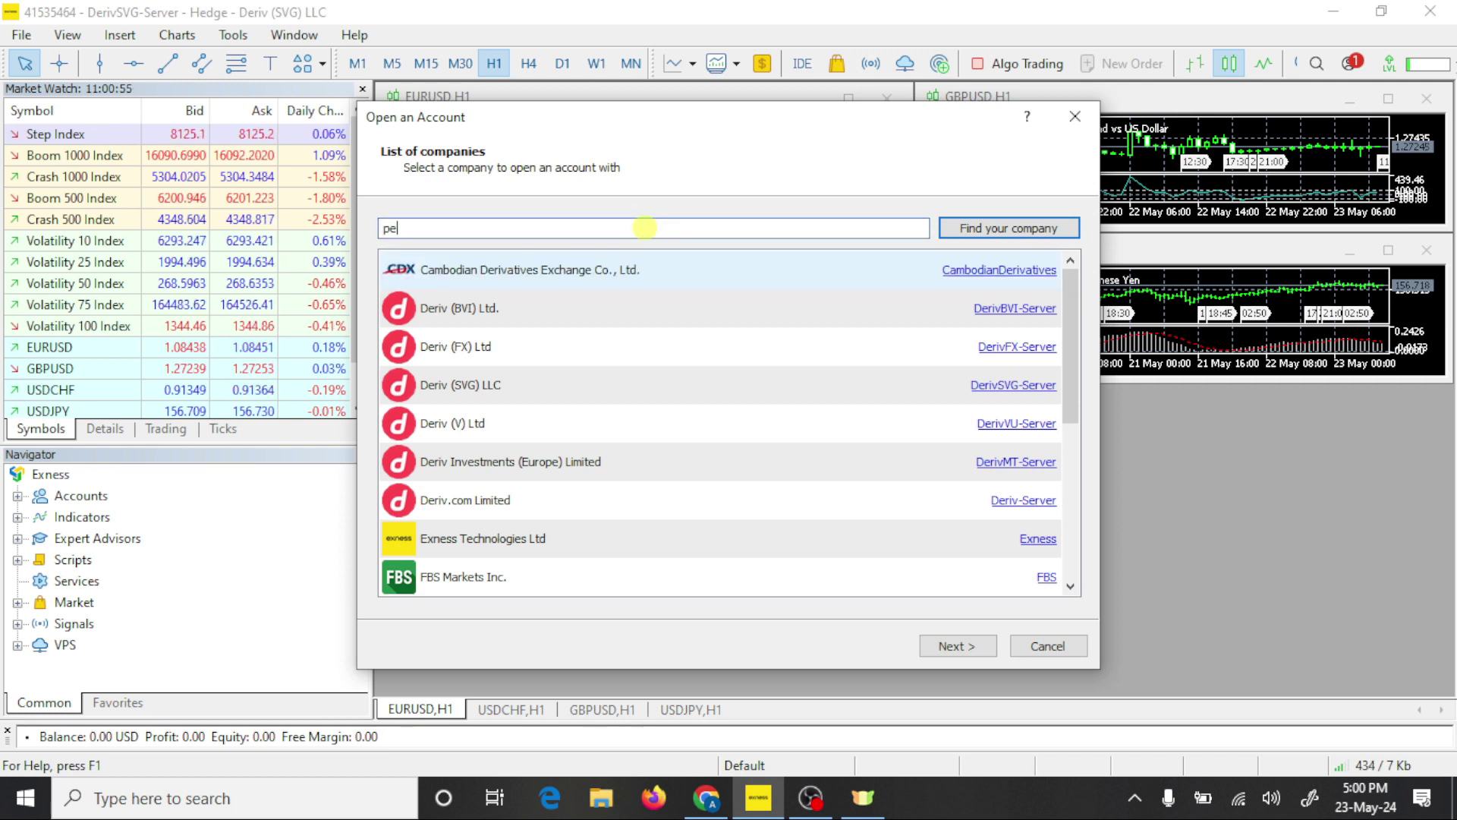
type("peppers")
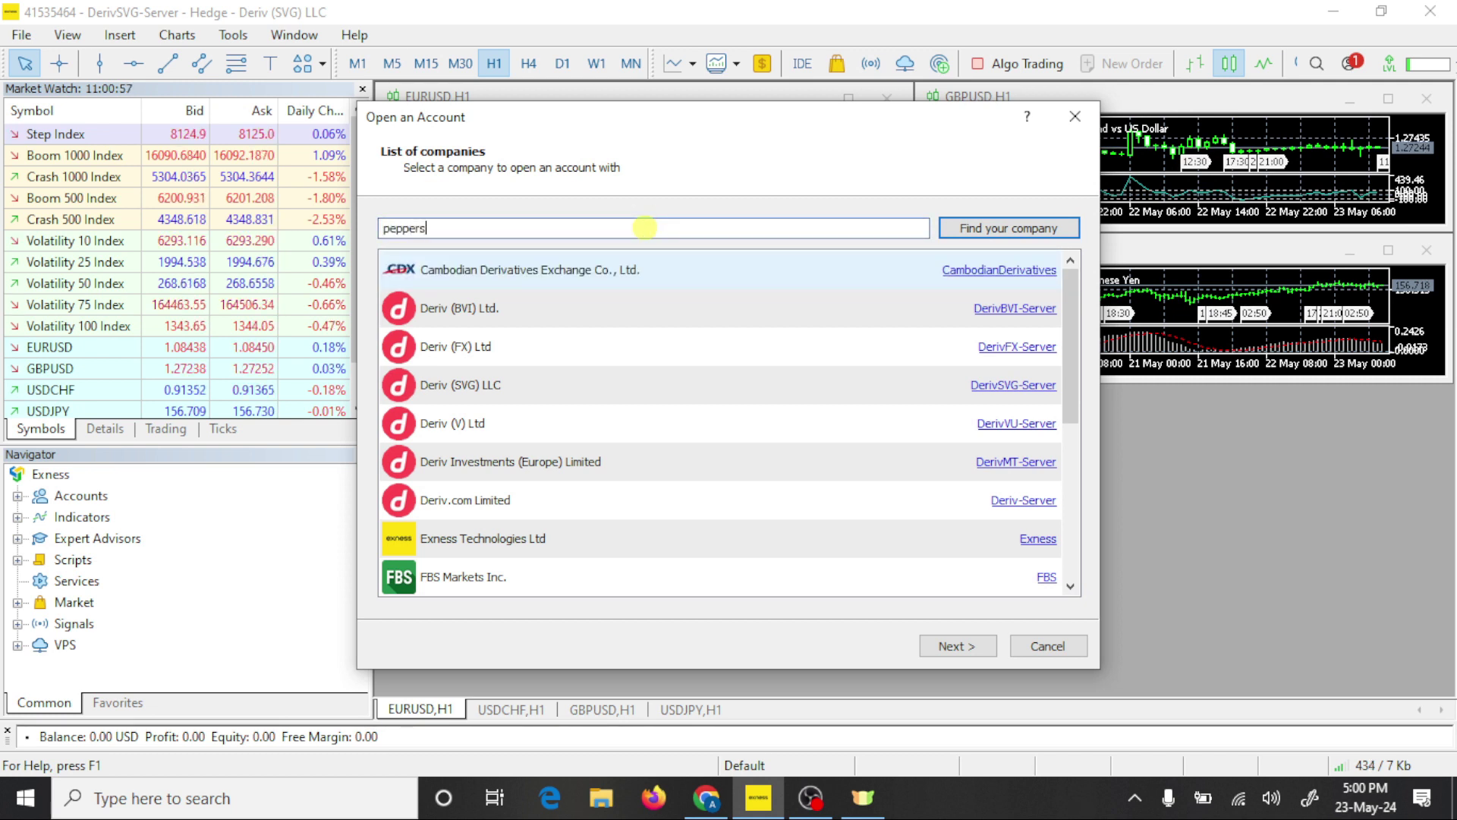
type("to")
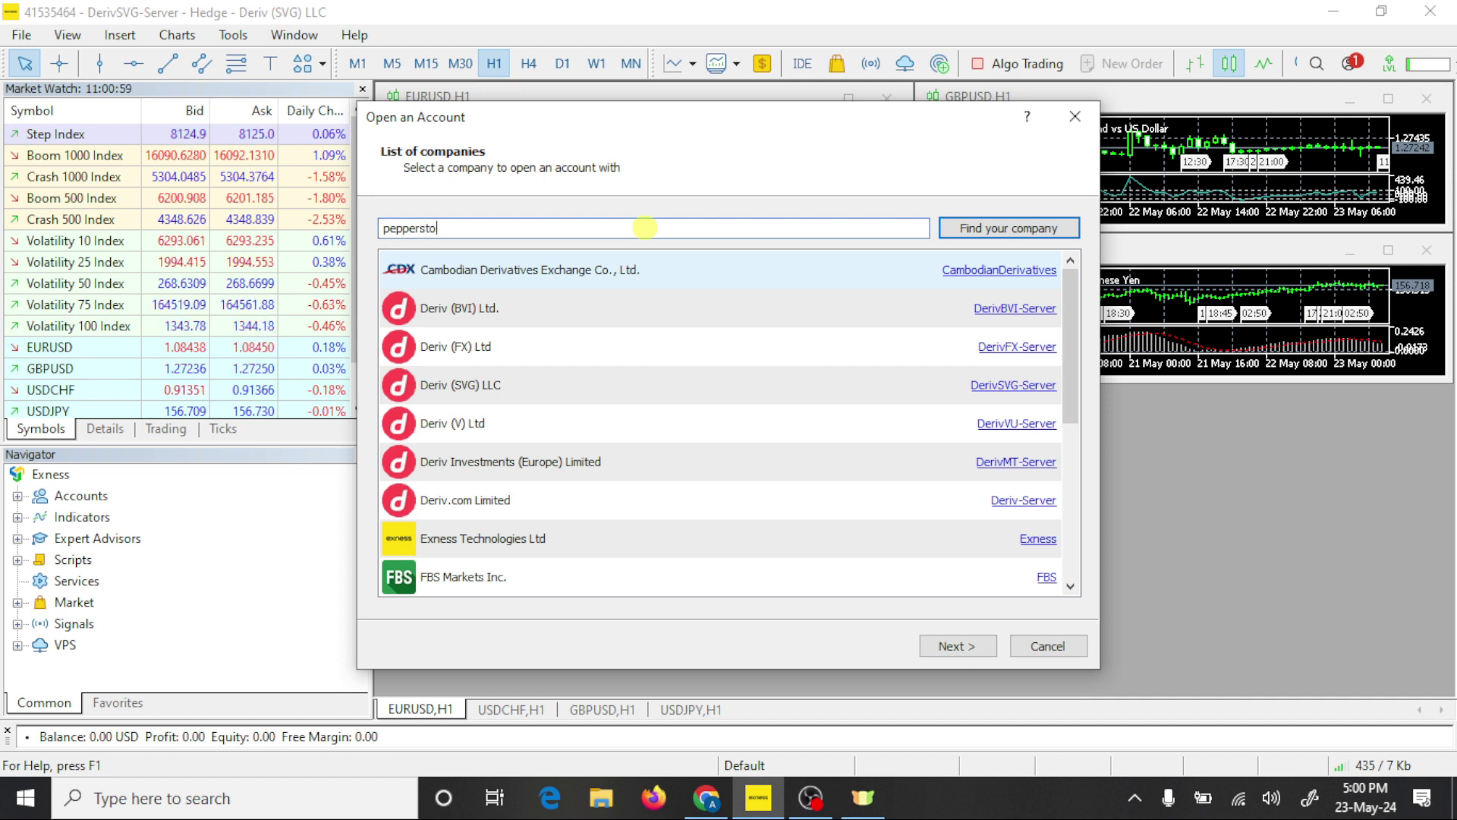
type("ne")
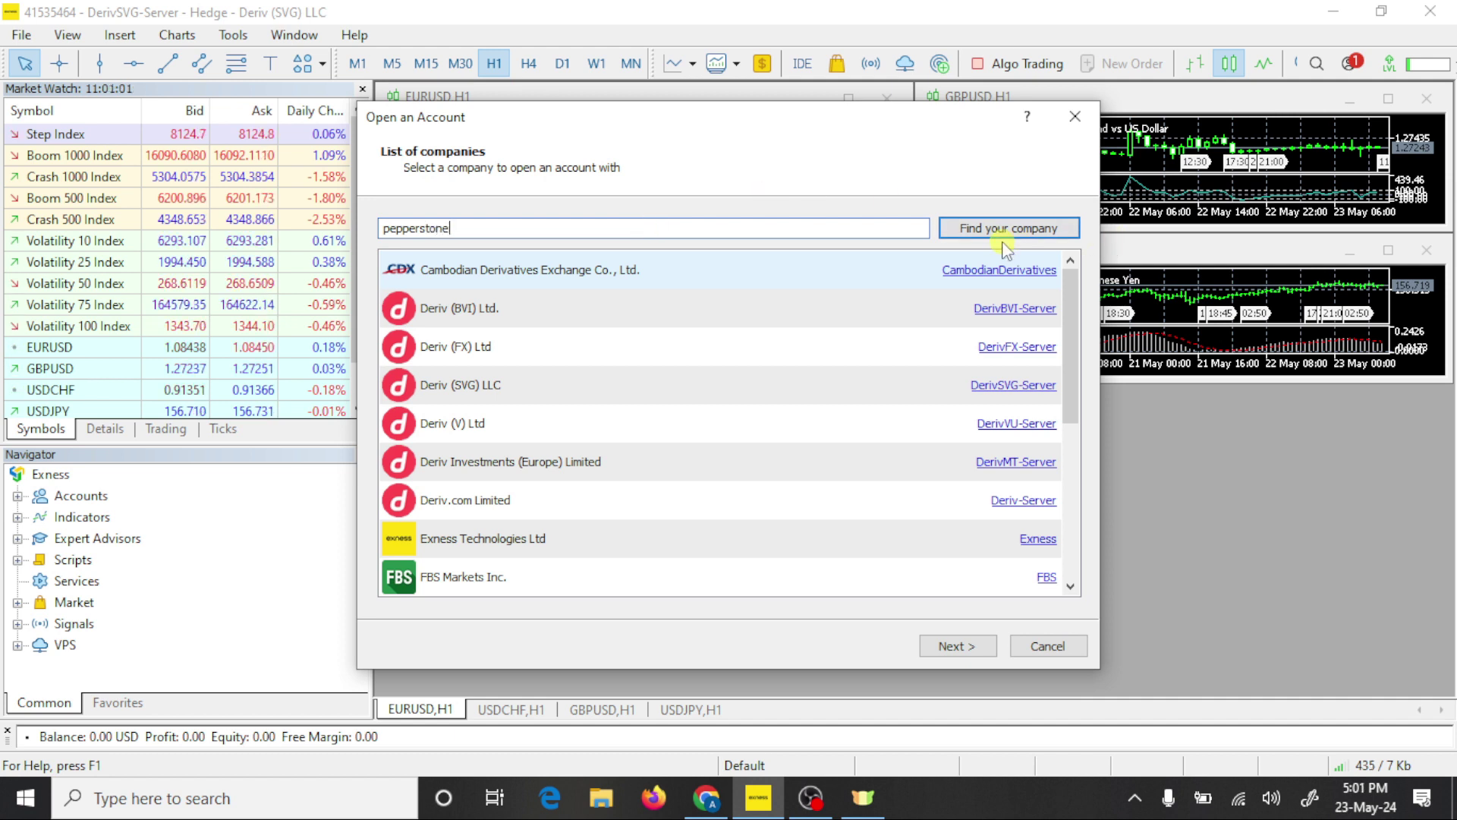
left_click(1007, 240)
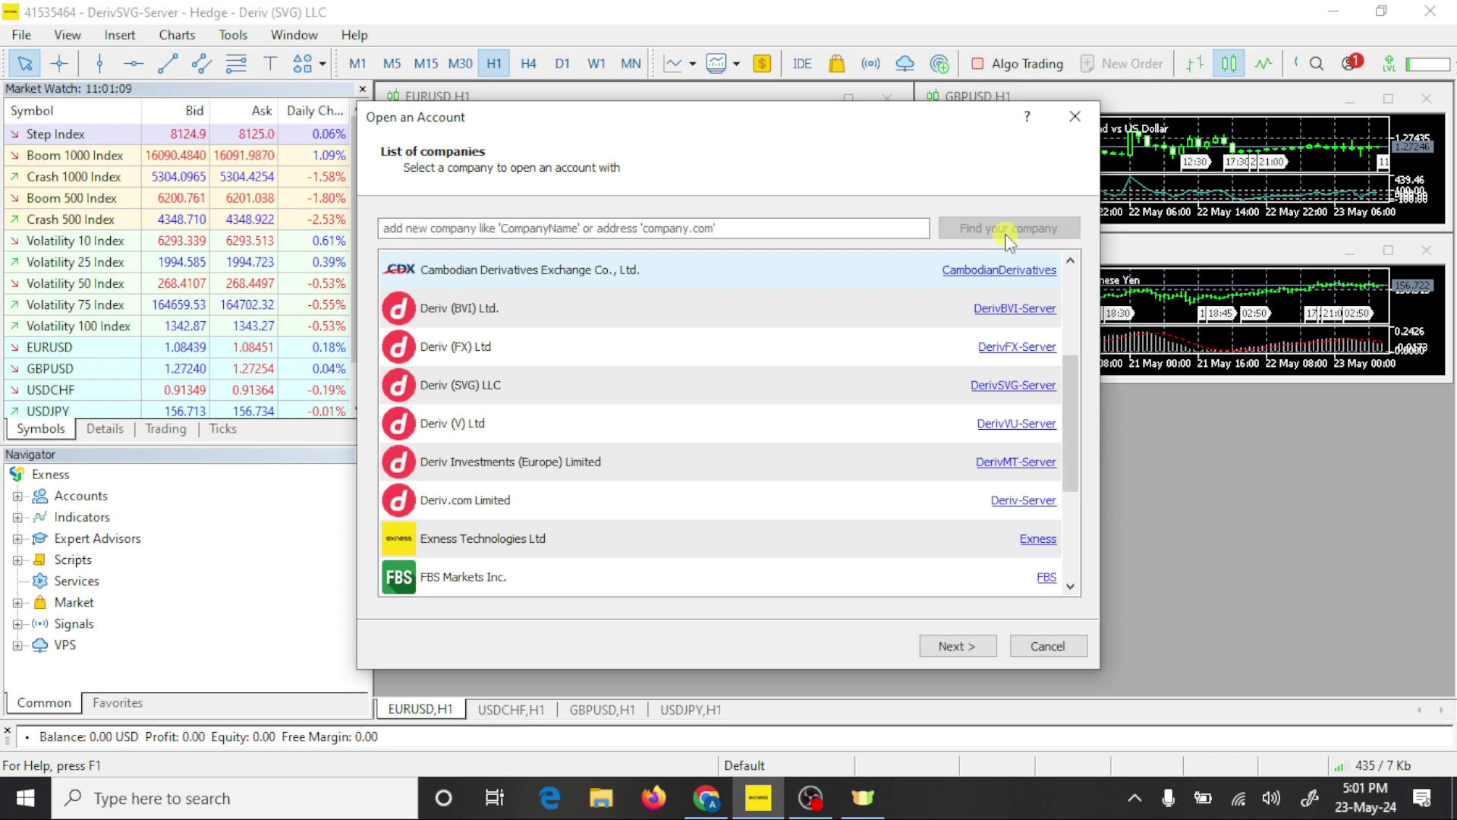
Select Pepperstone Group Limited and choose to connect an existing trade account, then return to the email.
left_click(576, 467)
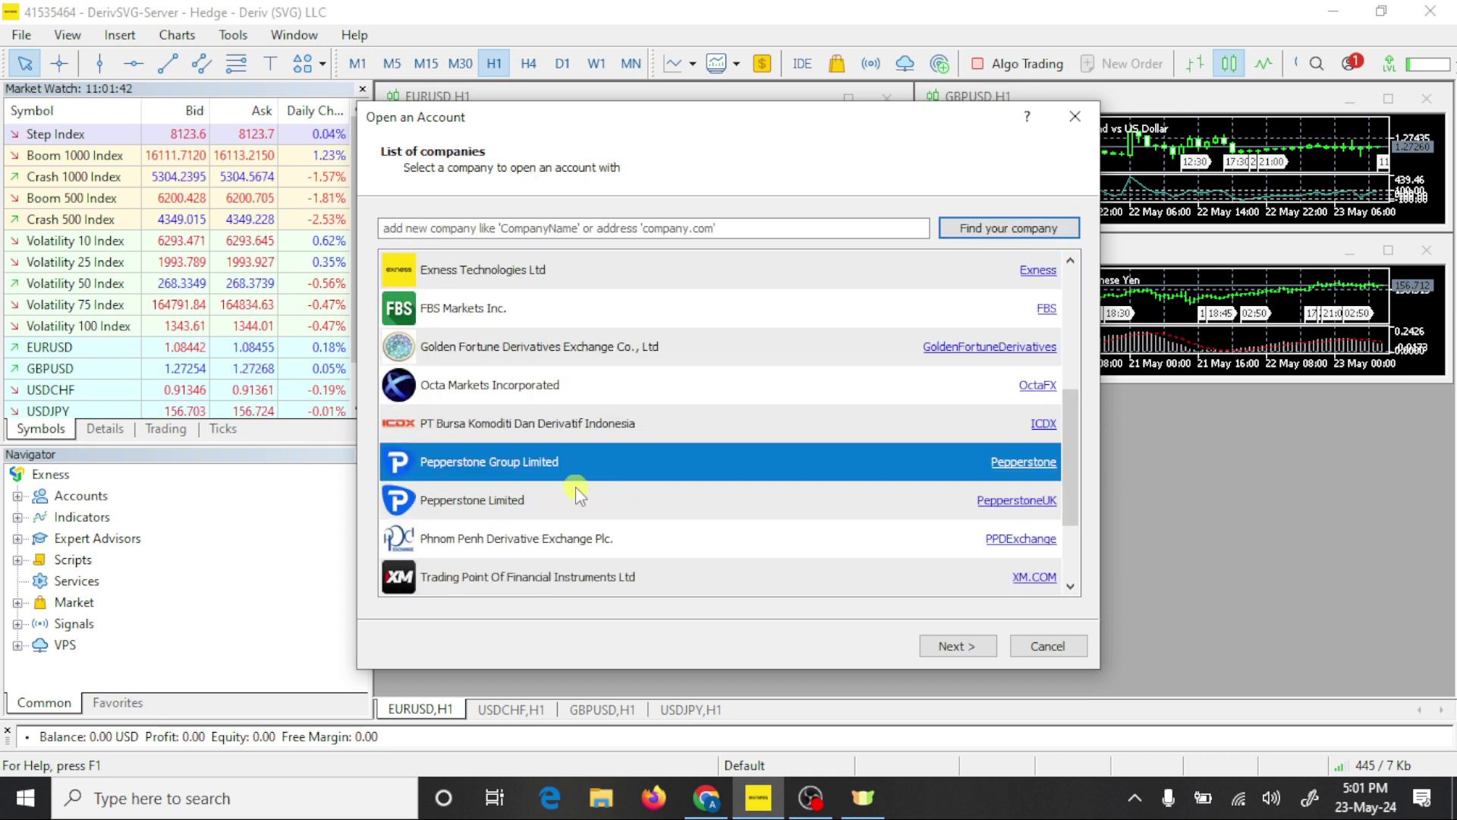
left_click(955, 645)
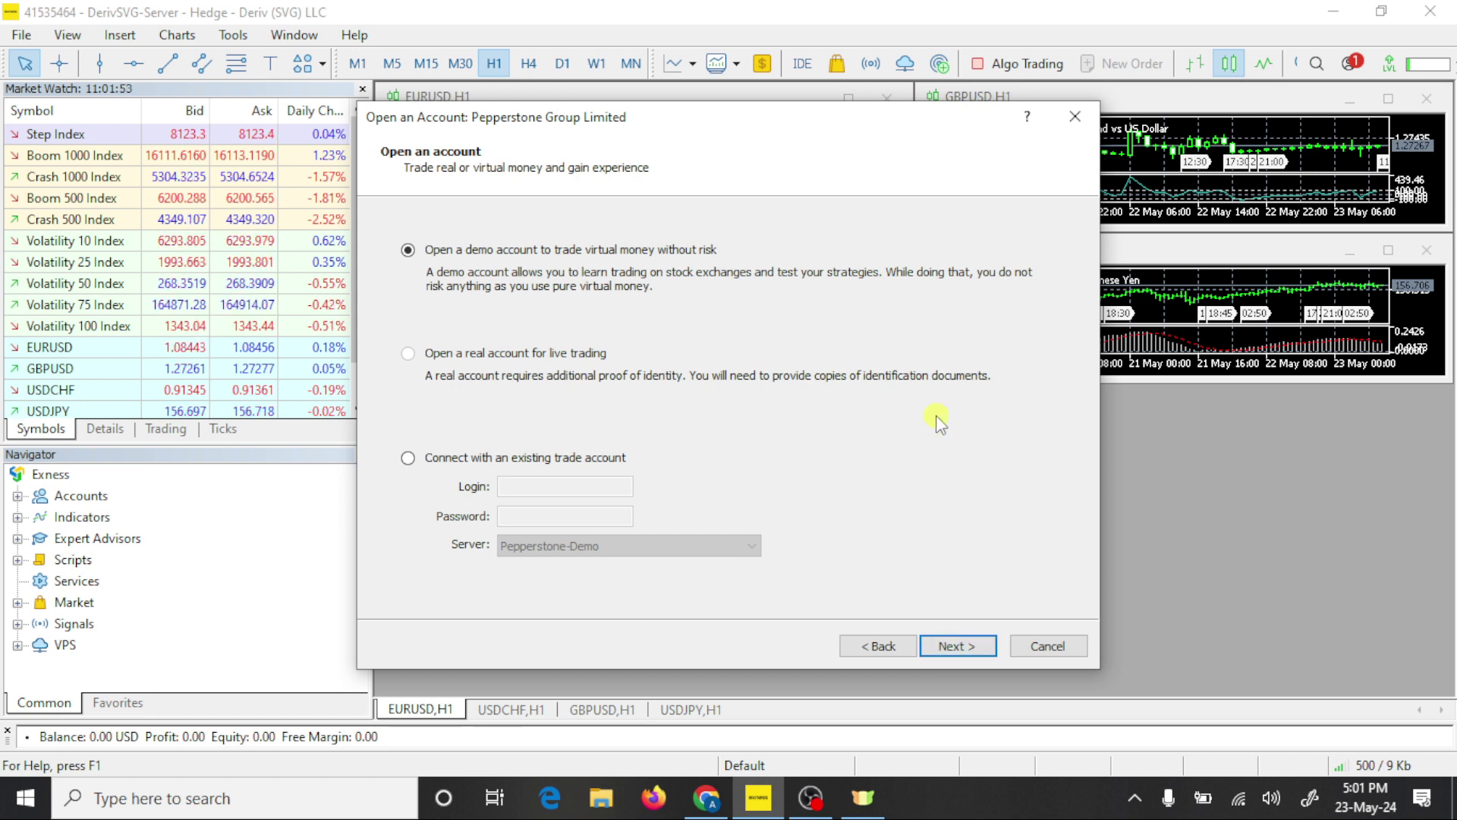
left_click(408, 458)
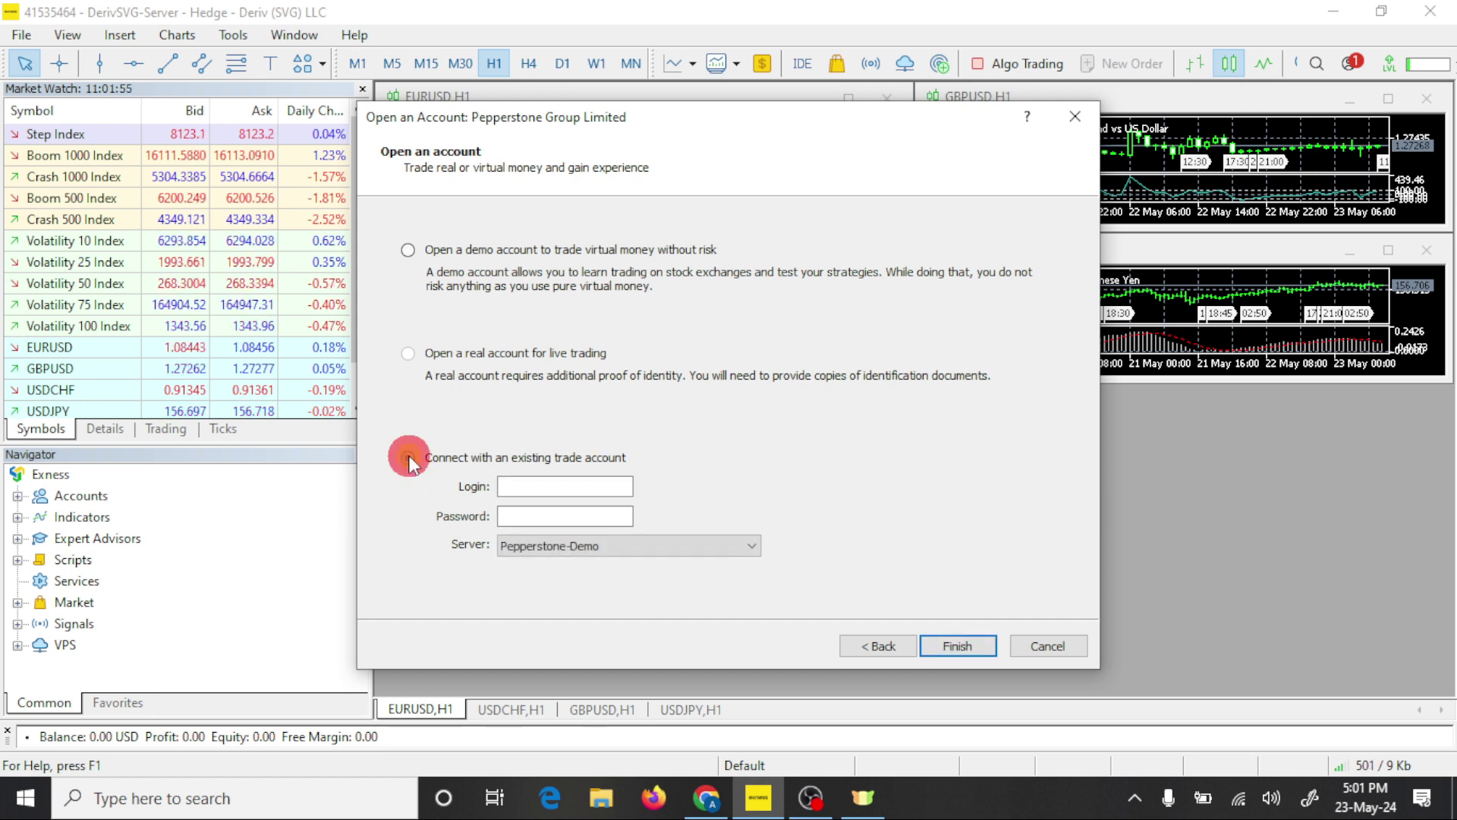
left_click(545, 485)
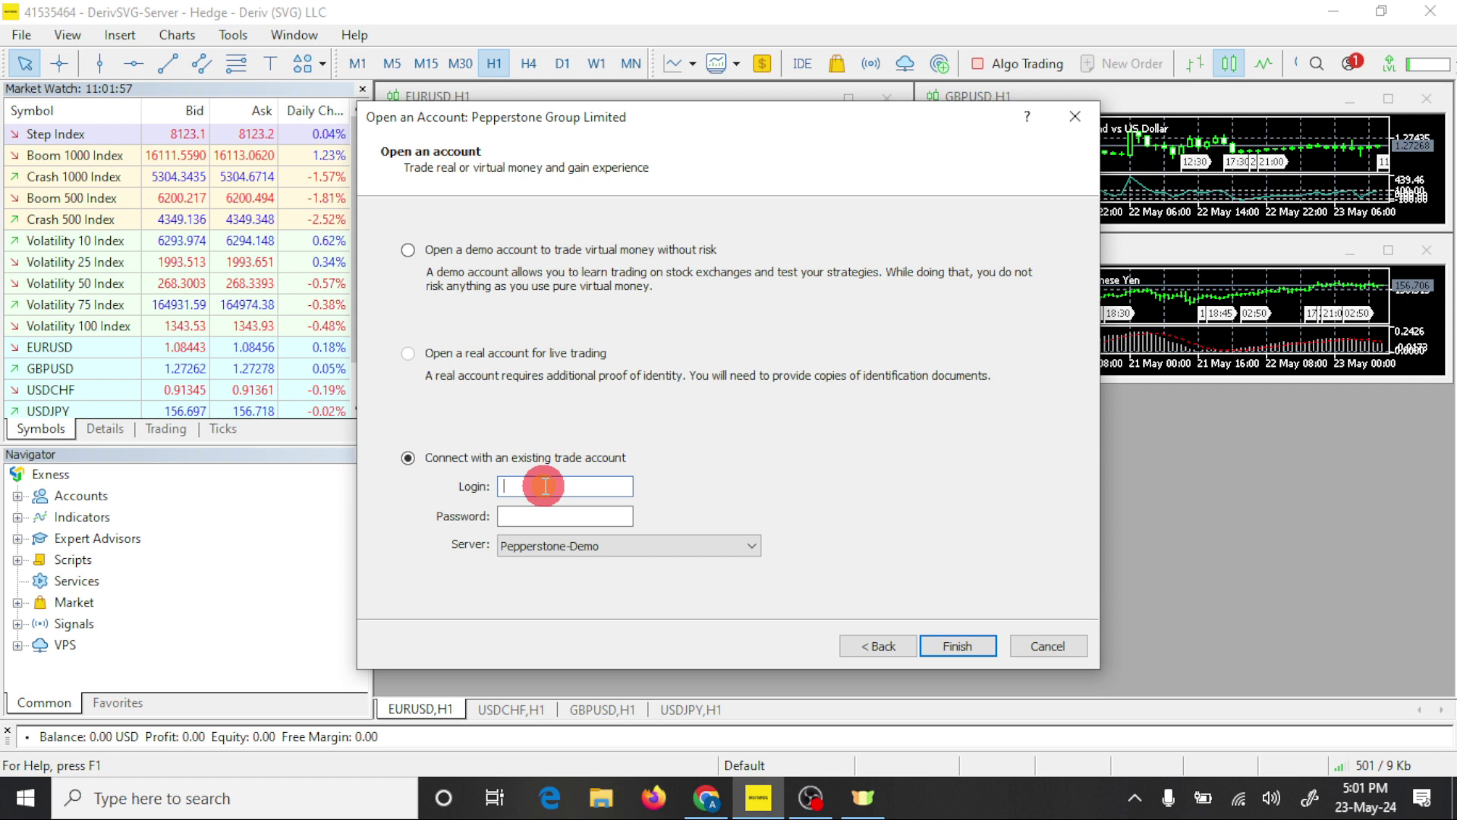
left_click(706, 797)
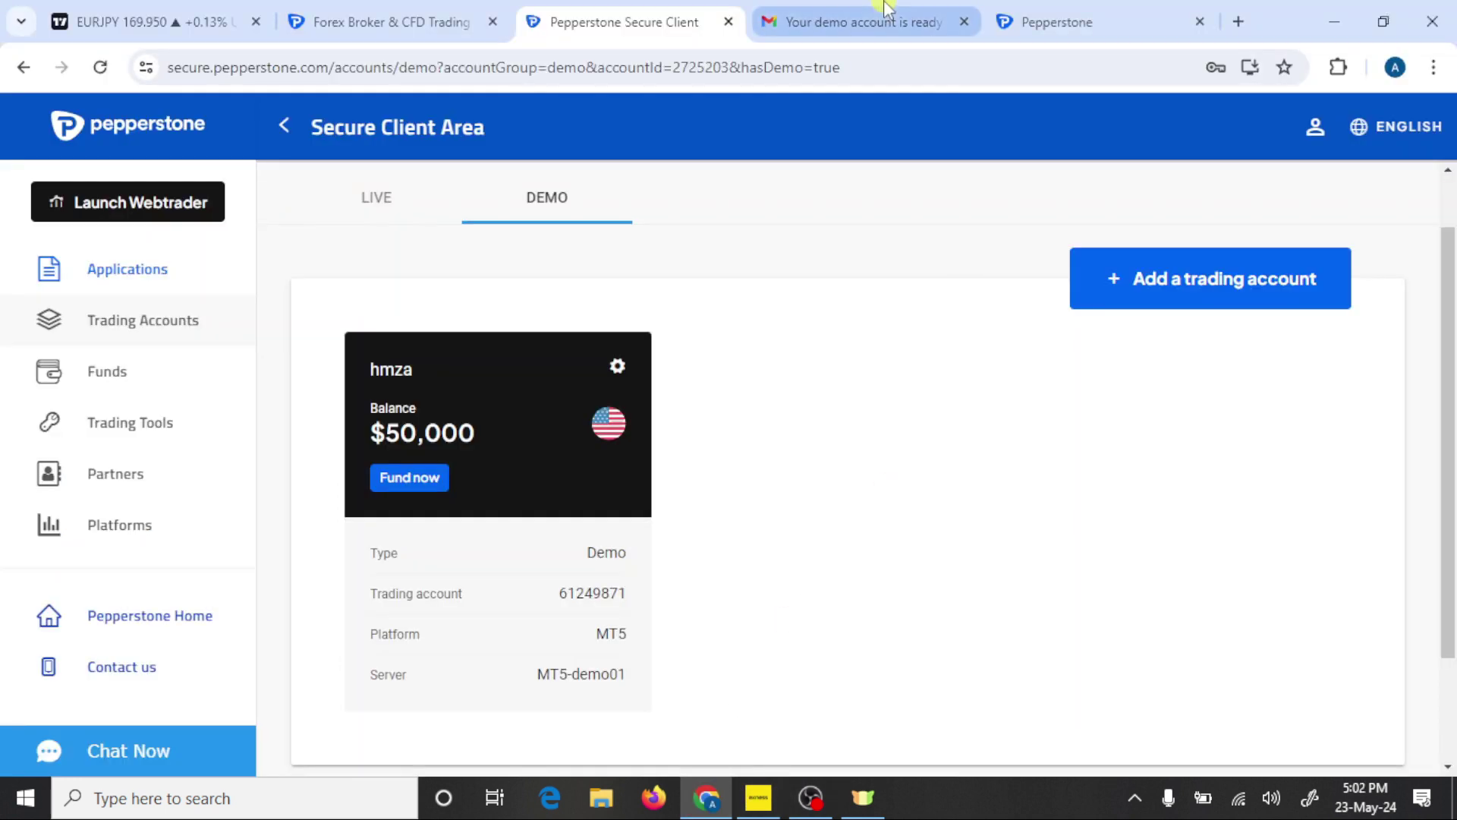
left_click(878, 15)
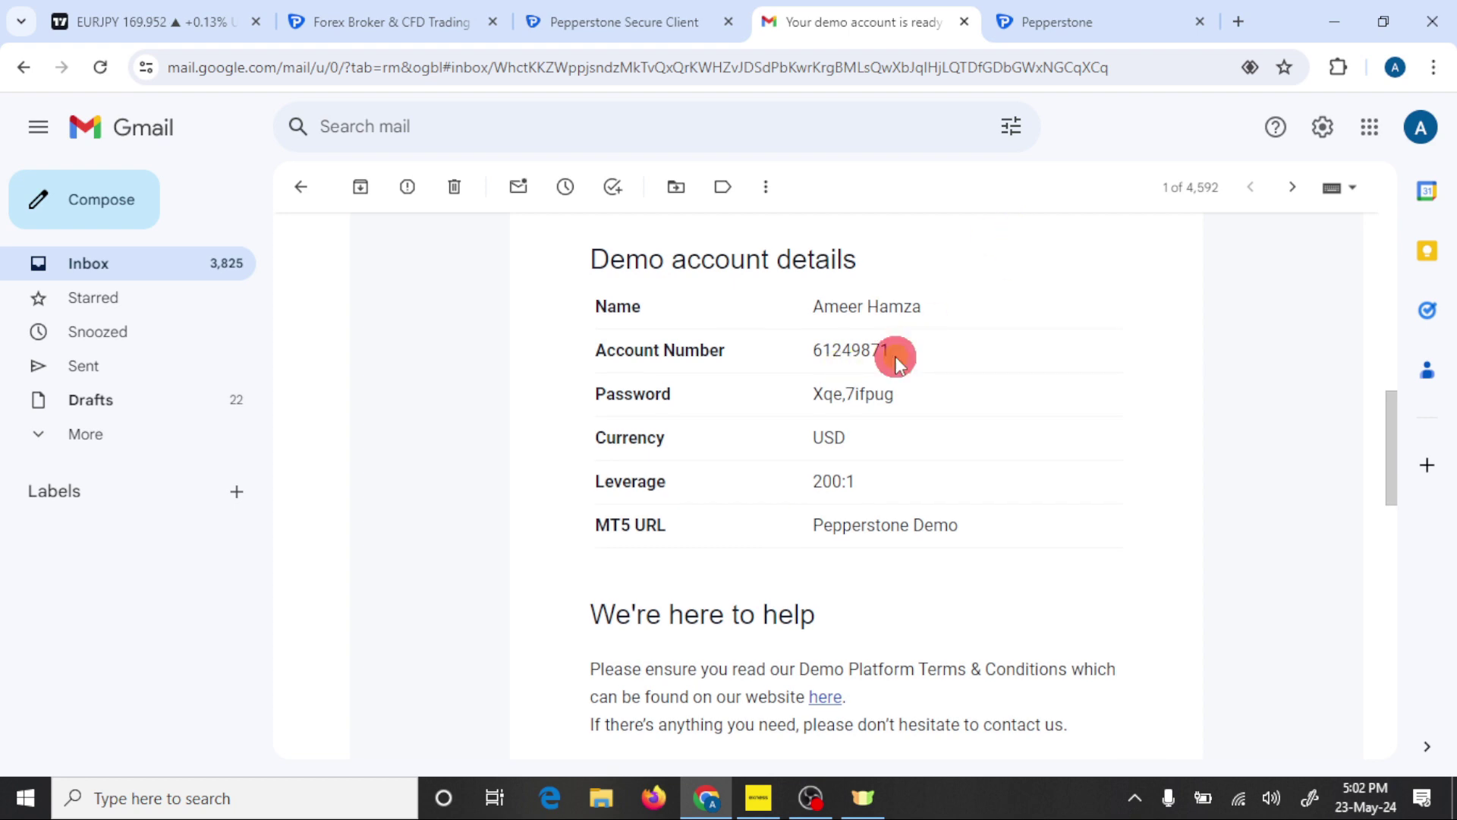
Copy the demo account number from the confirmation email and return to MetaTrader 5.
left_click_drag(895, 357, 808, 350)
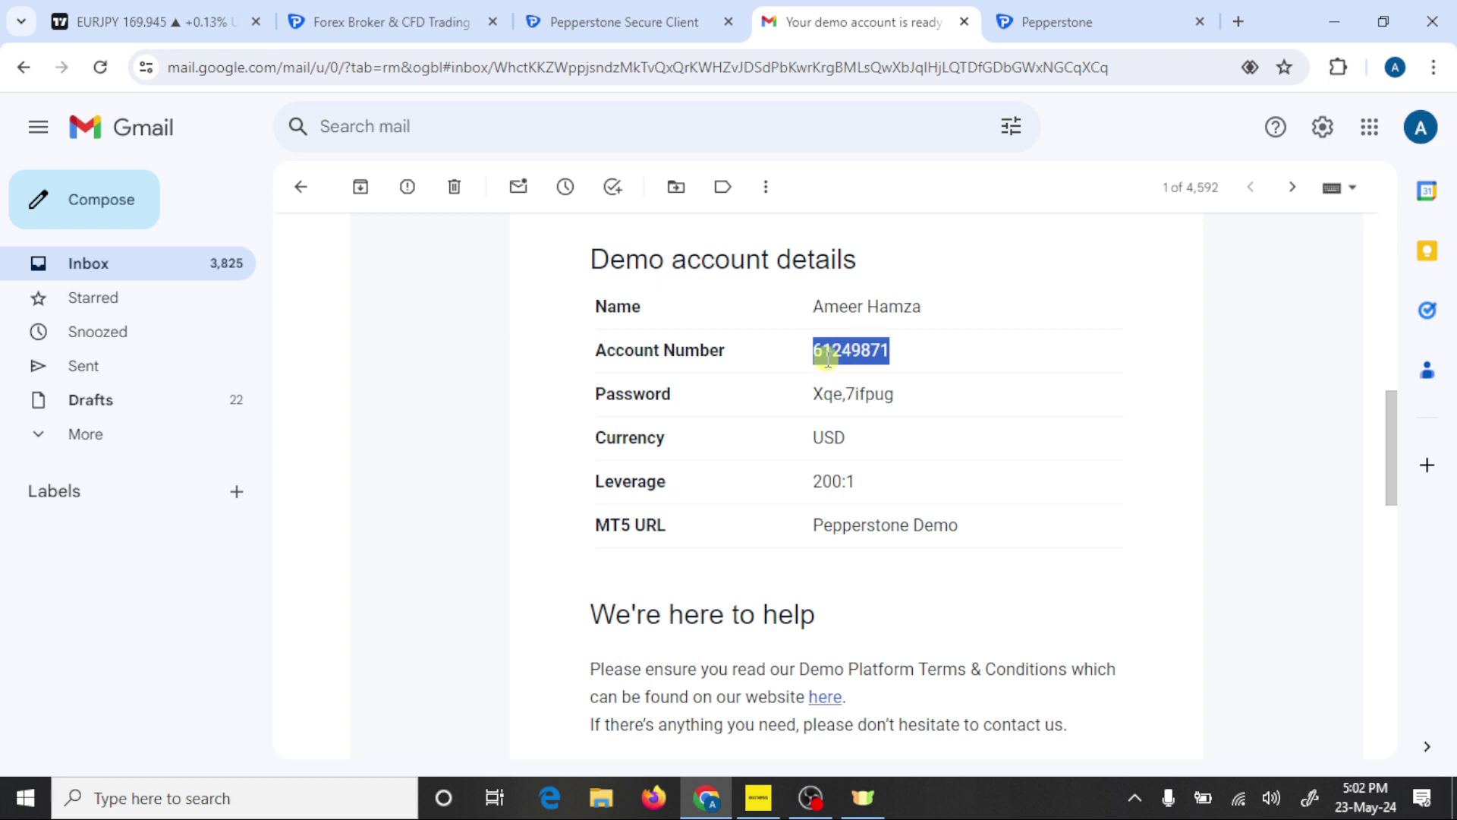
right_click(828, 357)
left_click(911, 387)
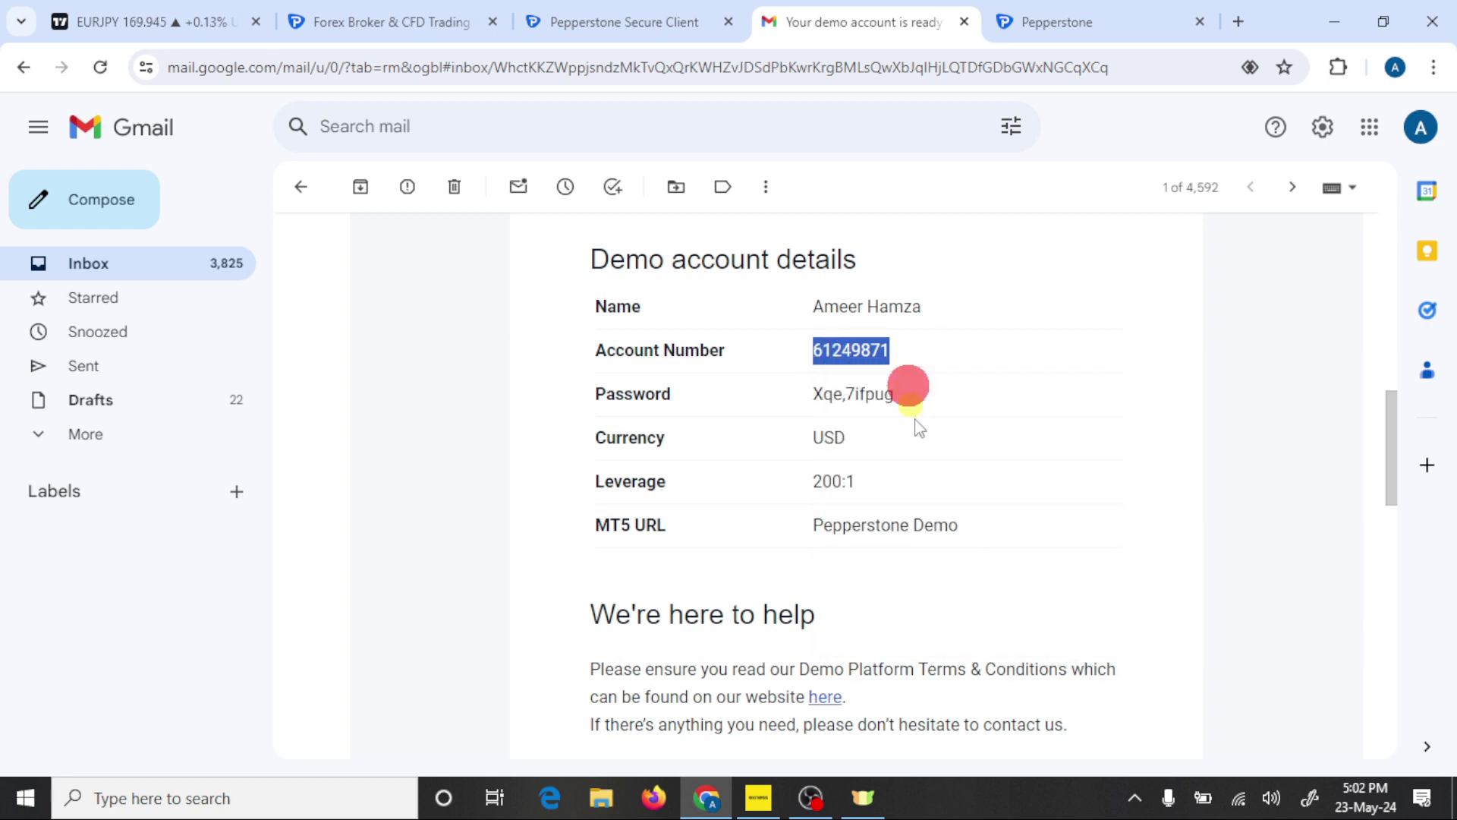
left_click(762, 803)
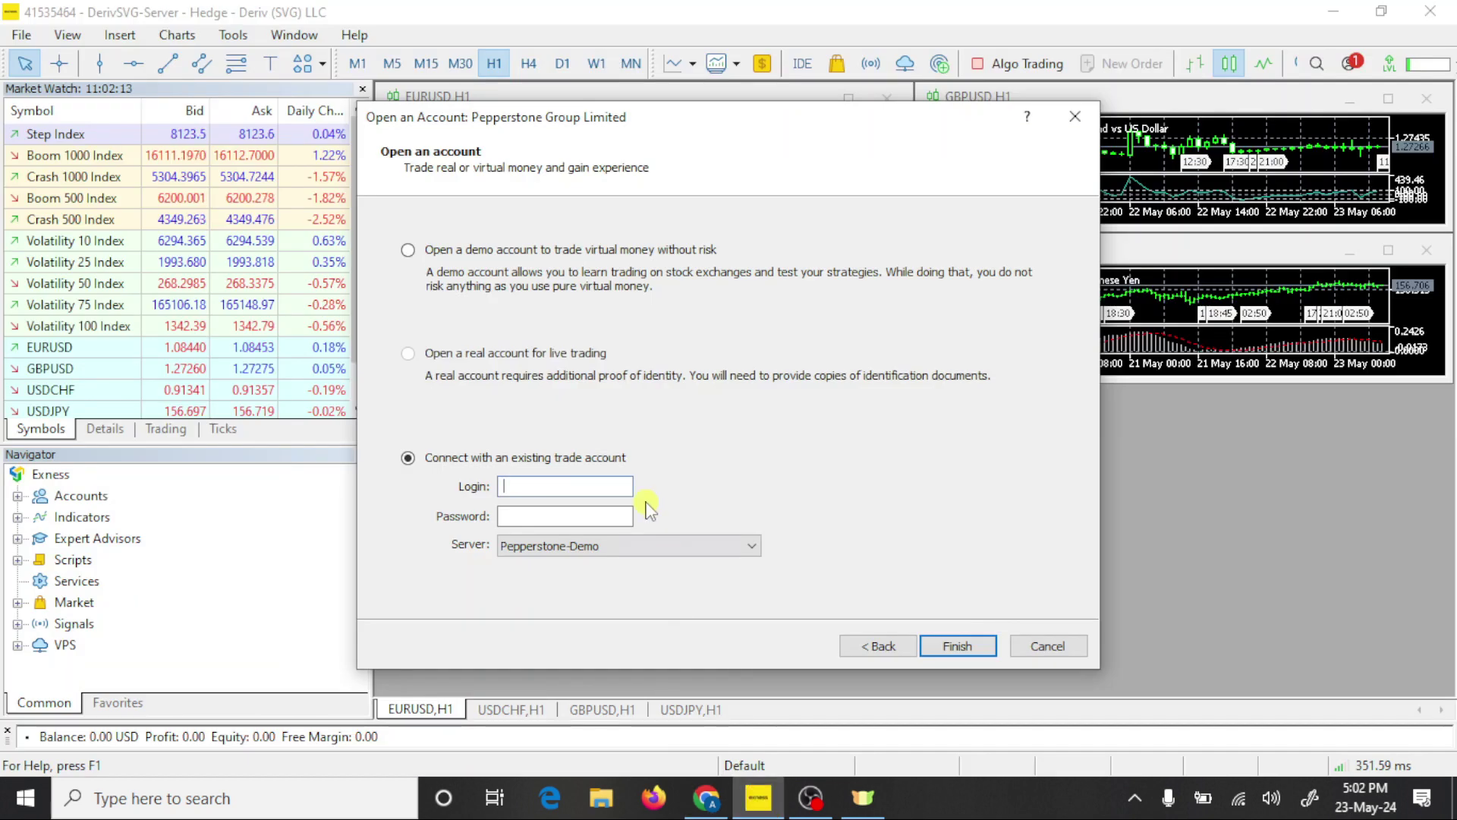
Paste the demo account number into the Login field.
right_click(605, 488)
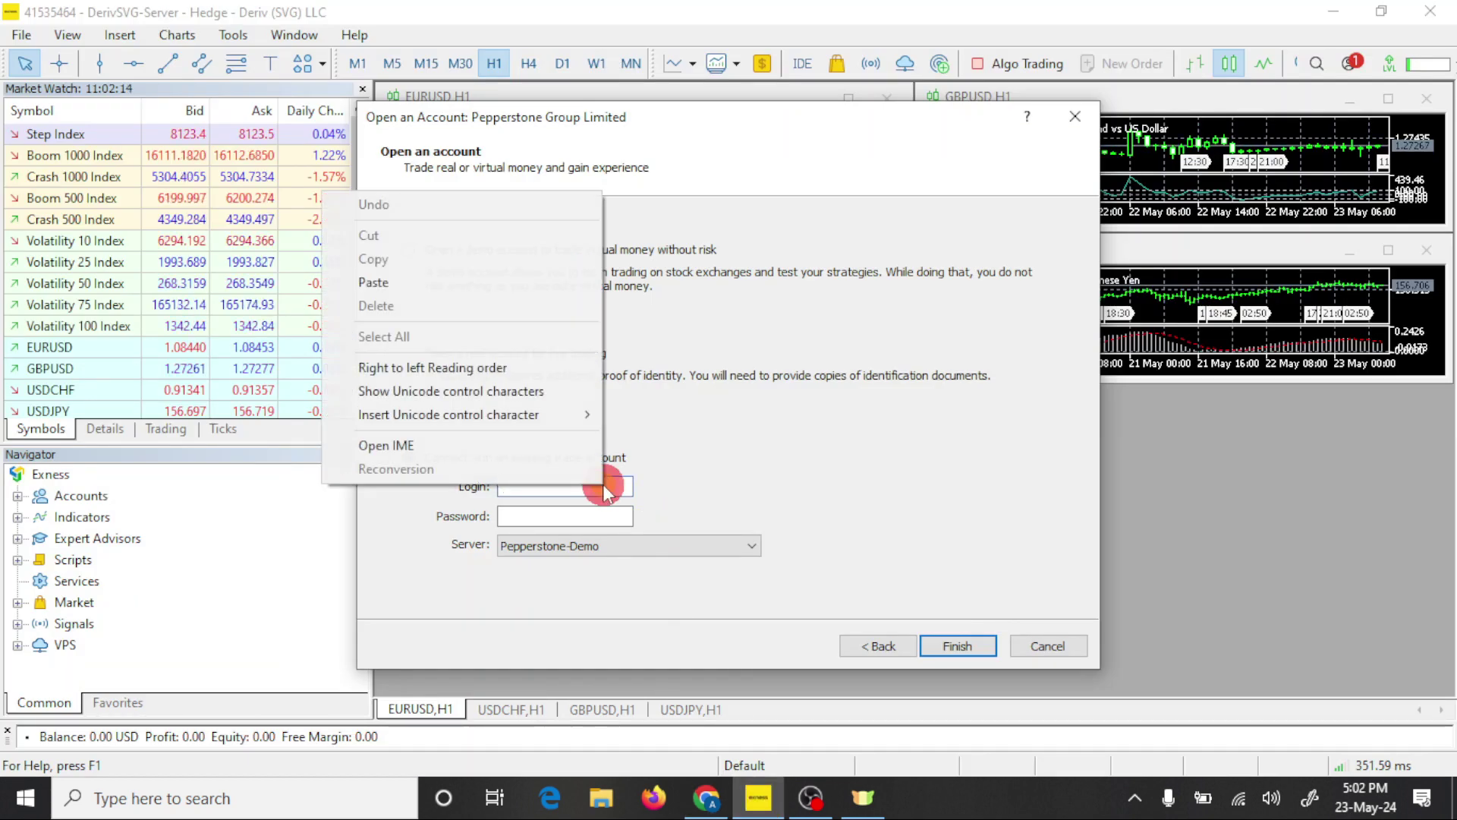
left_click(430, 280)
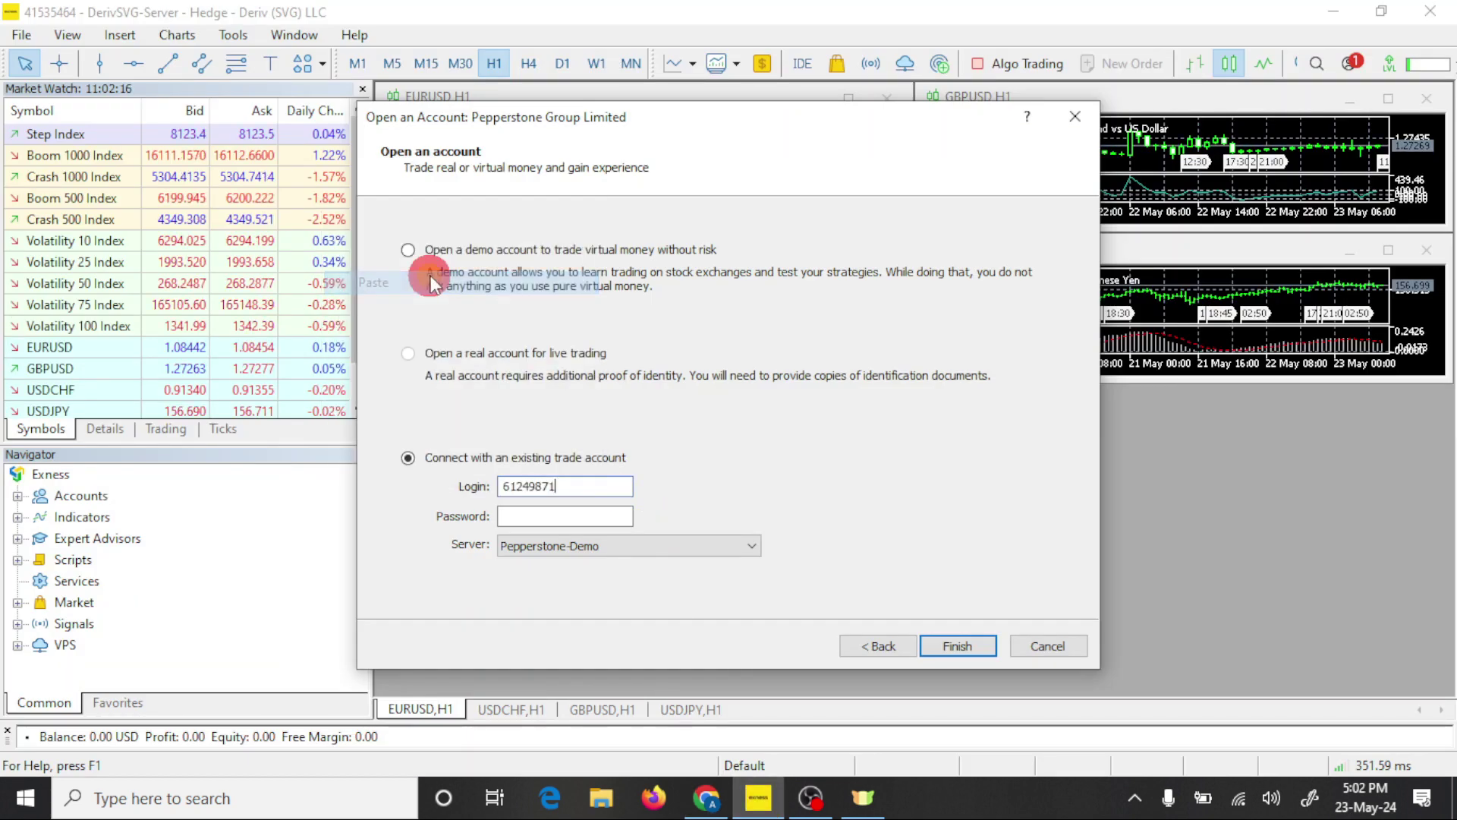
left_click(515, 517)
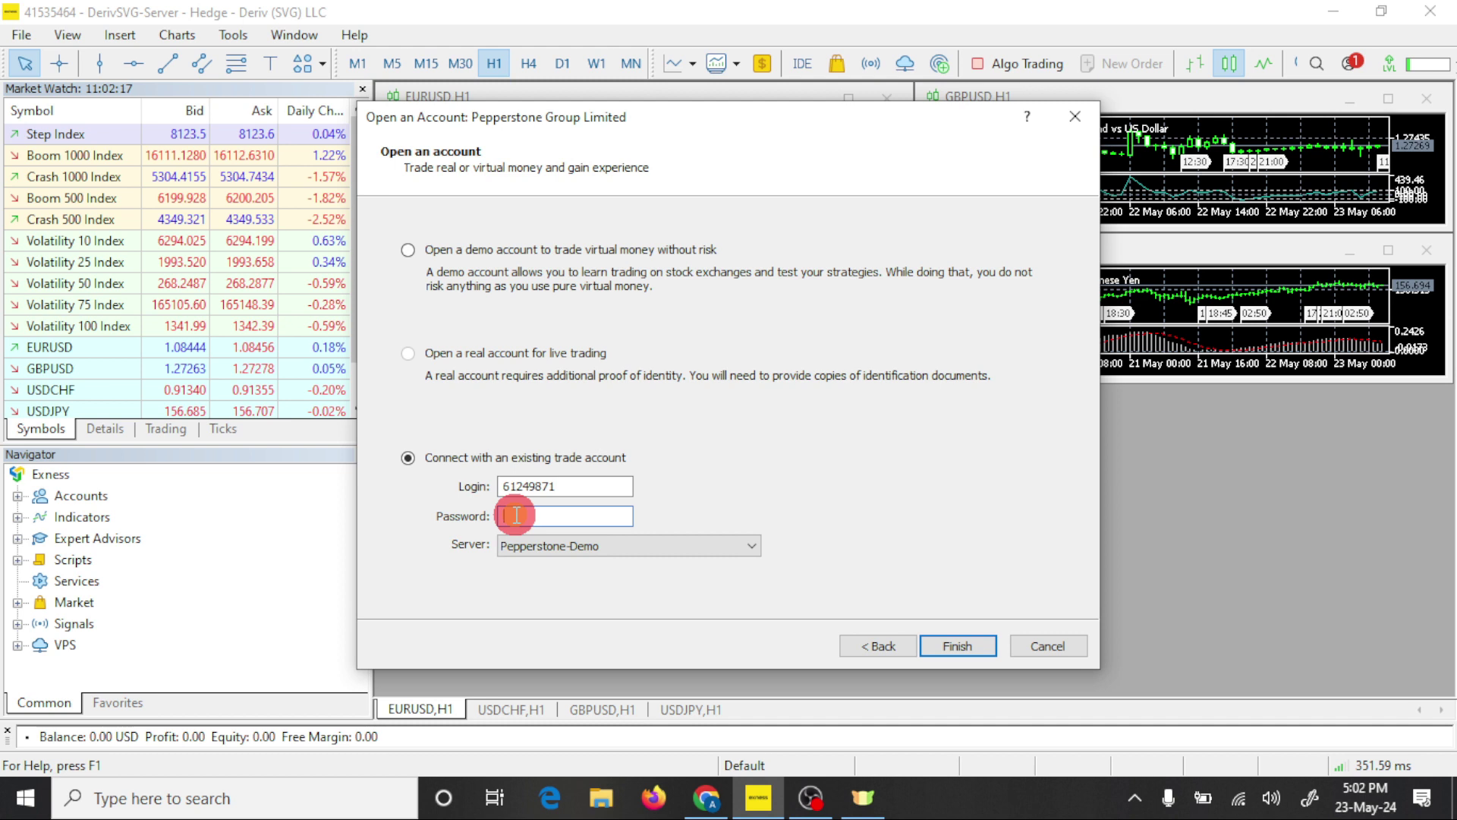
Copy the account password from the confirmation email and return to MetaTrader 5.
left_click(704, 798)
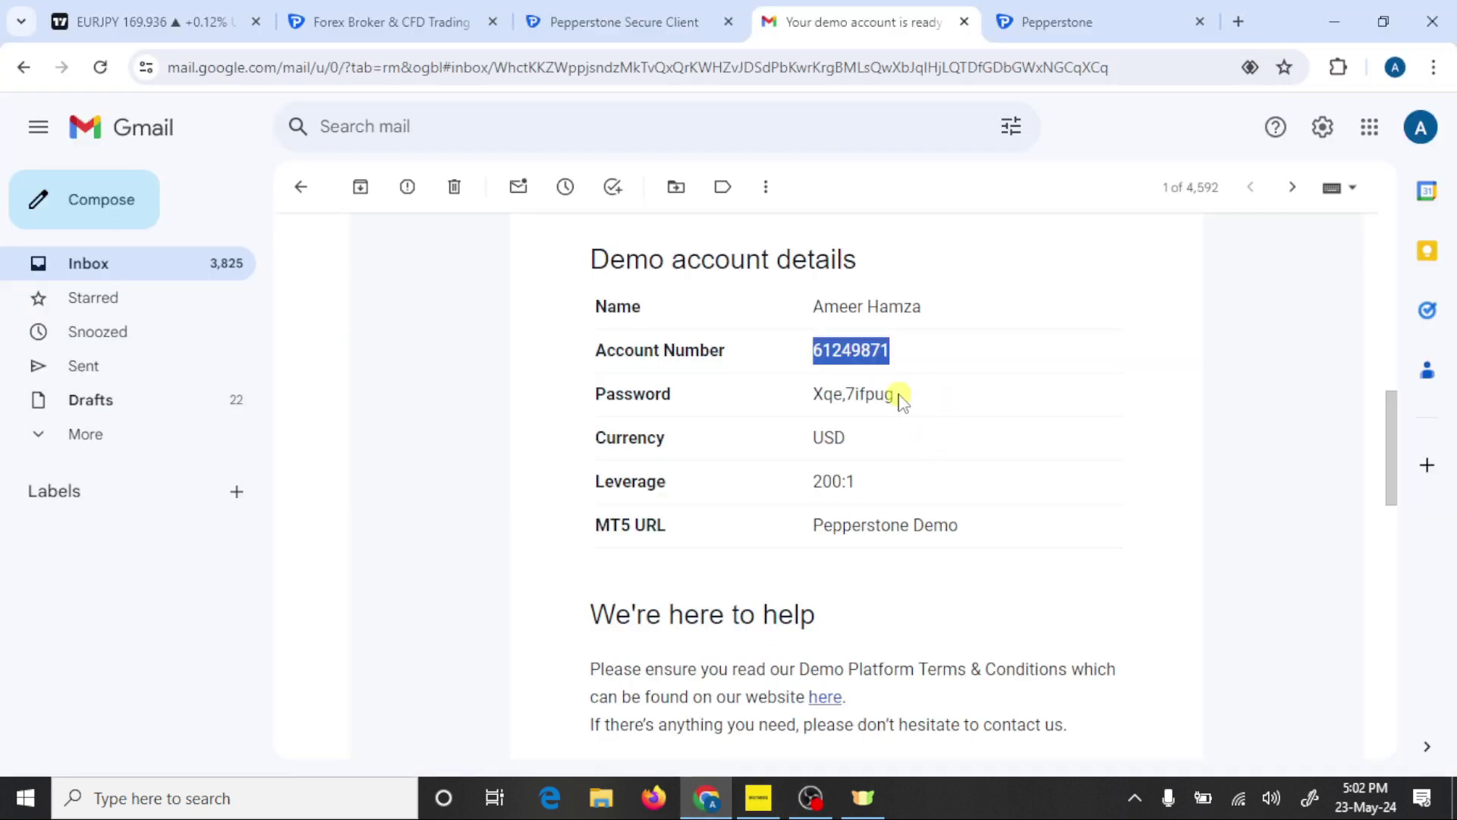
left_click_drag(900, 398, 820, 389)
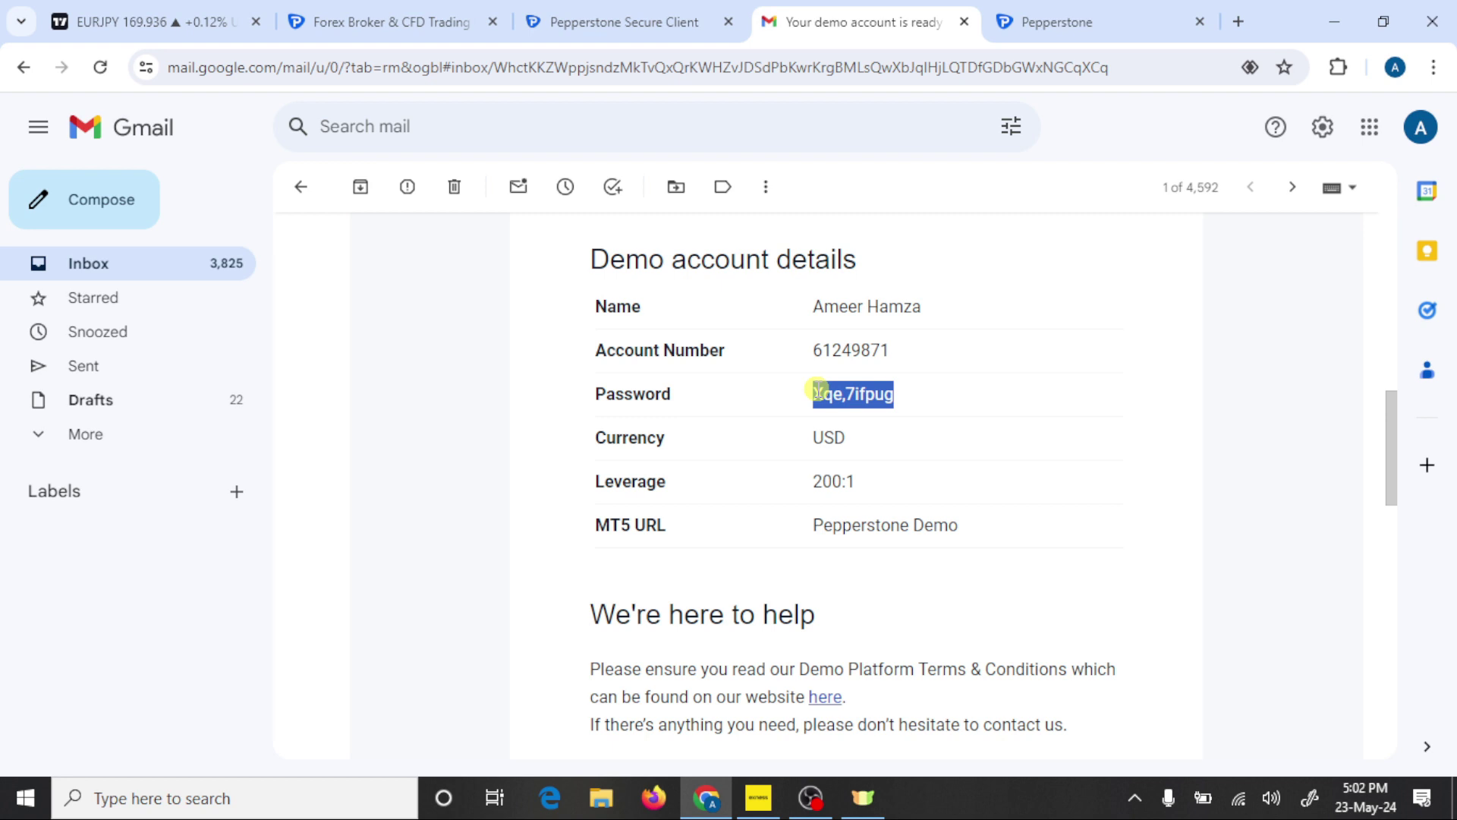
right_click(817, 391)
left_click(883, 408)
left_click(759, 797)
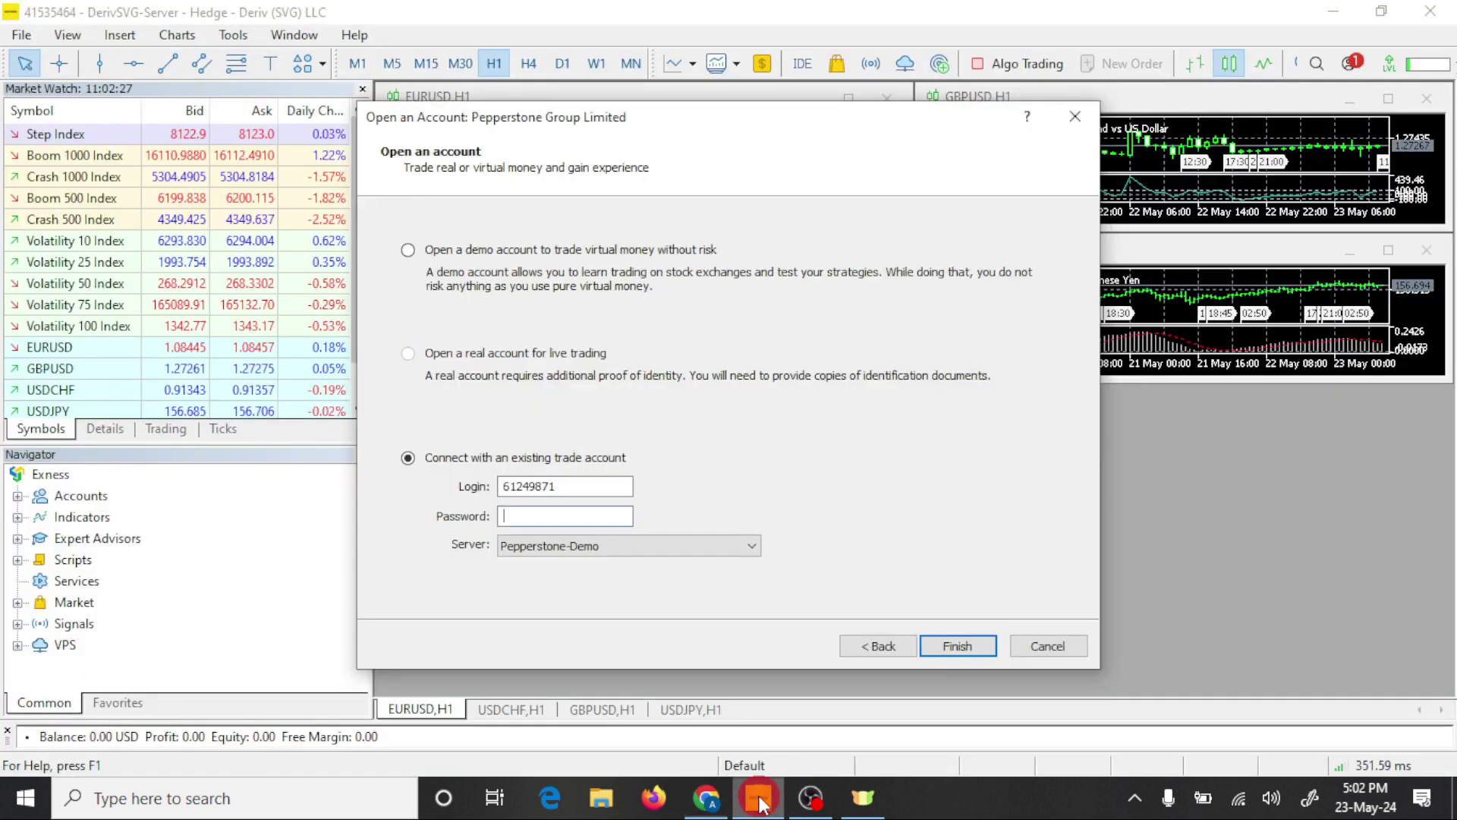
Paste the password, confirm Pepperstone-Demo as the server, and finish the login.
right_click(573, 510)
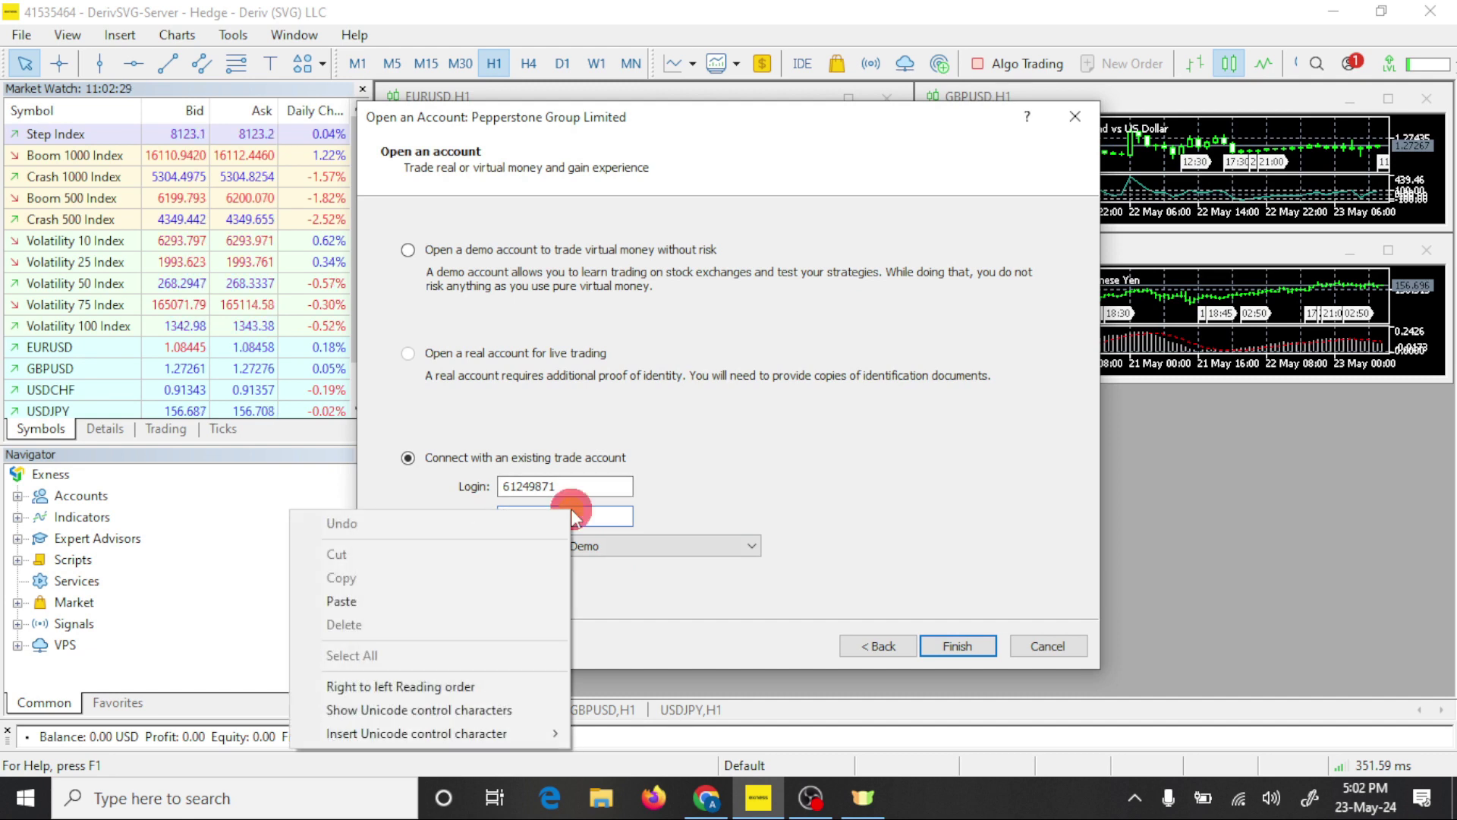
left_click(426, 603)
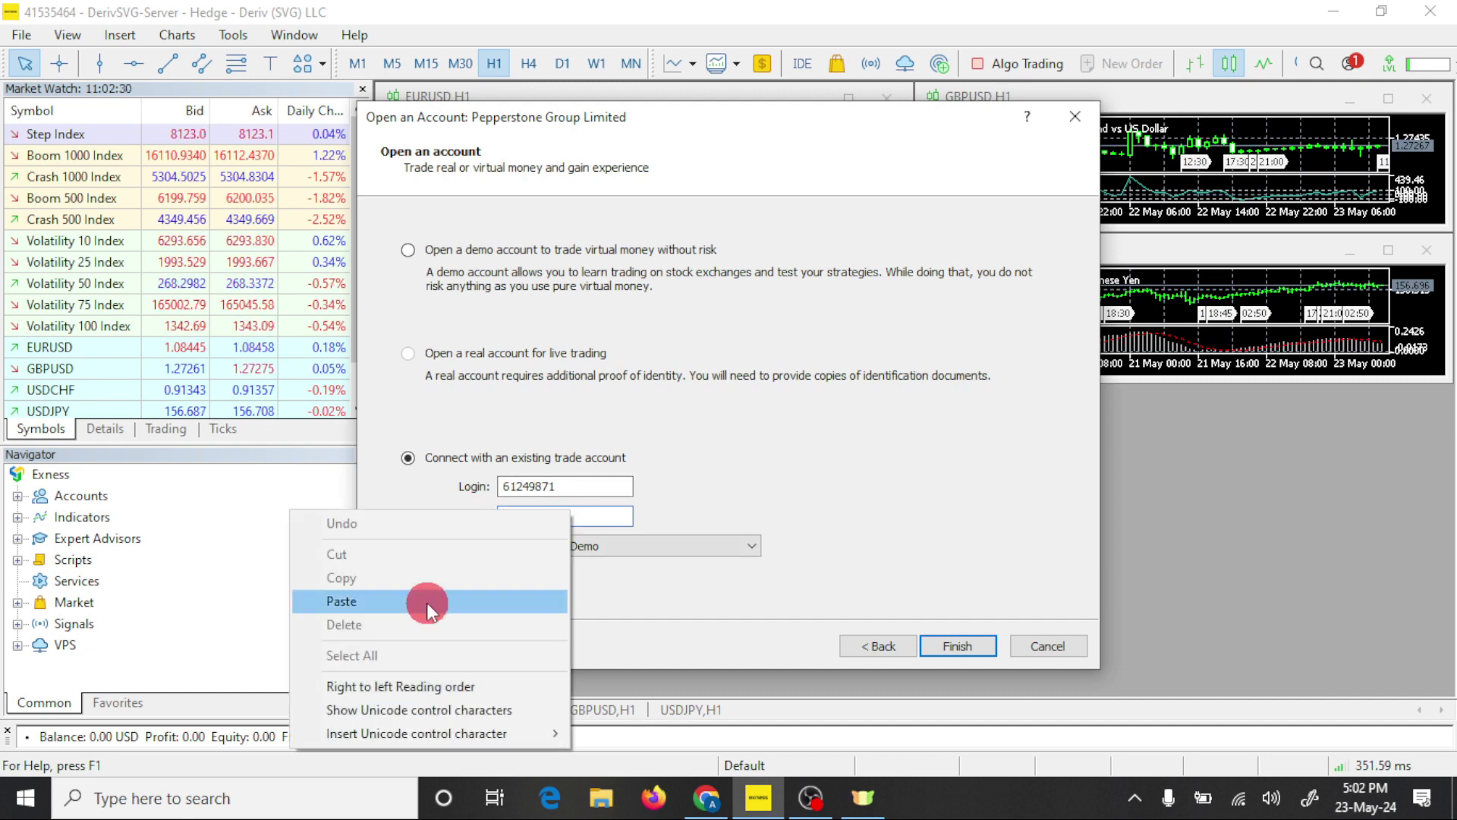
left_click(612, 549)
left_click(897, 542)
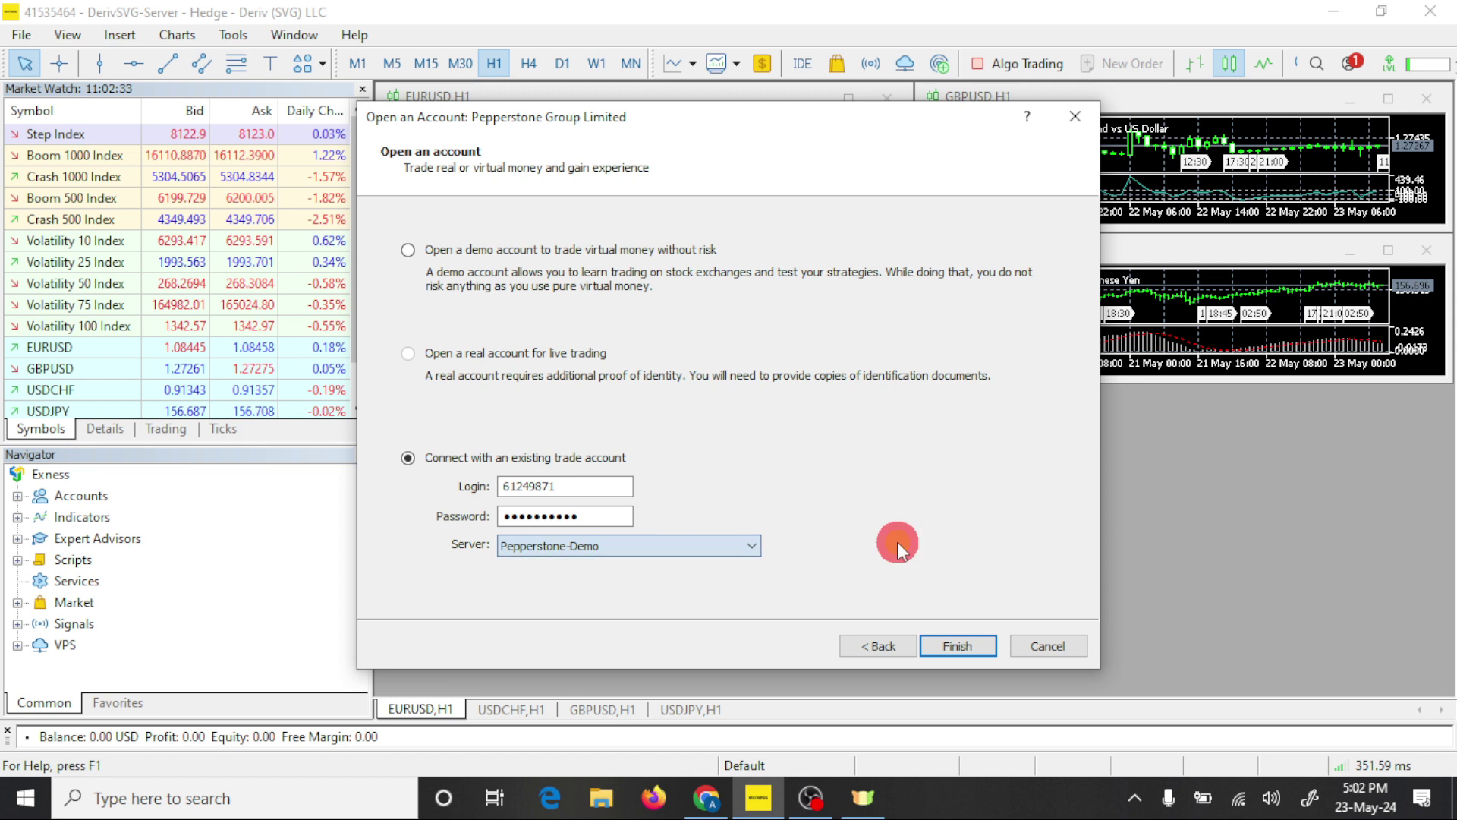
left_click(709, 798)
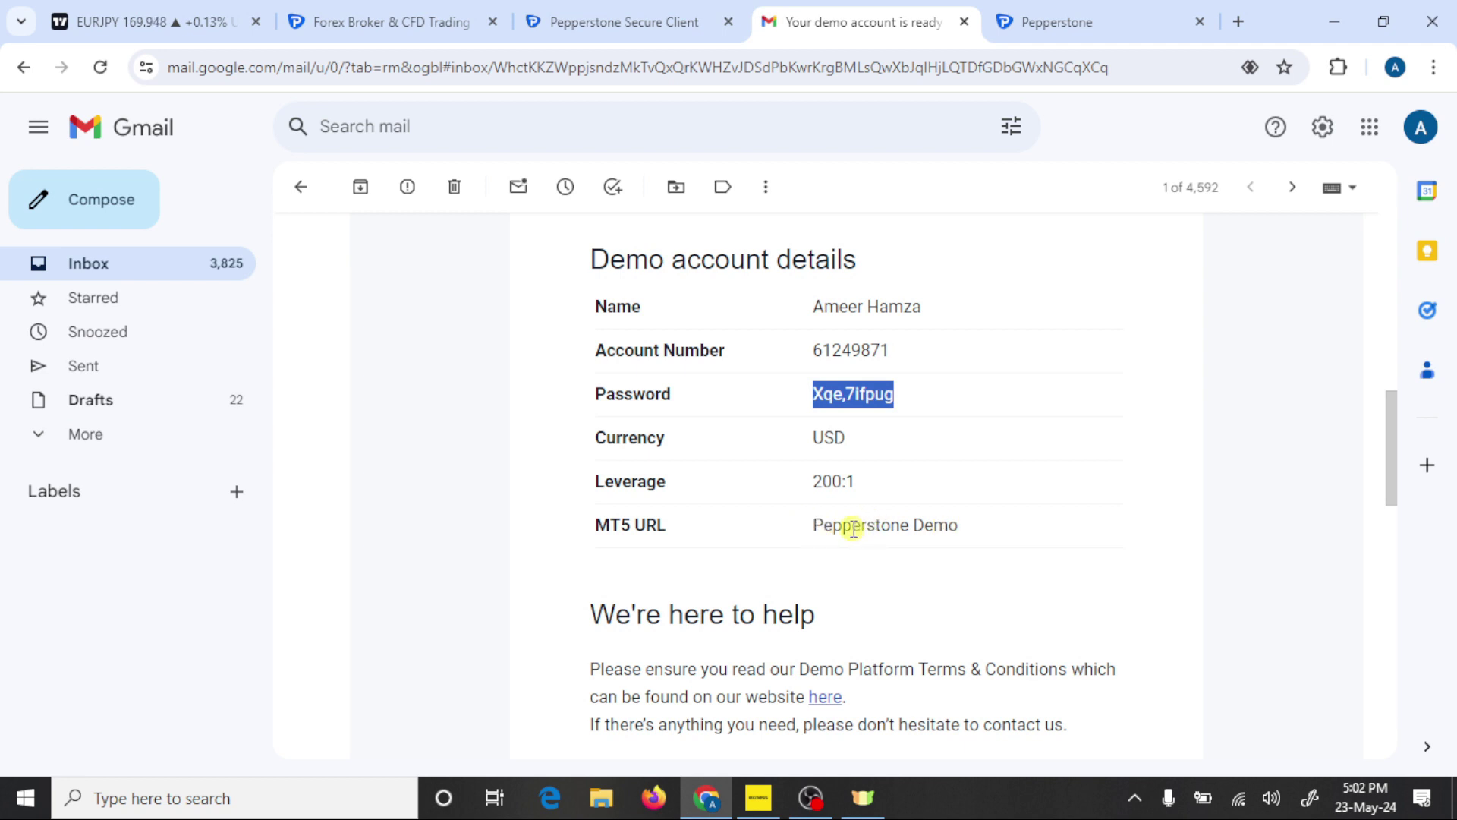
left_click(758, 797)
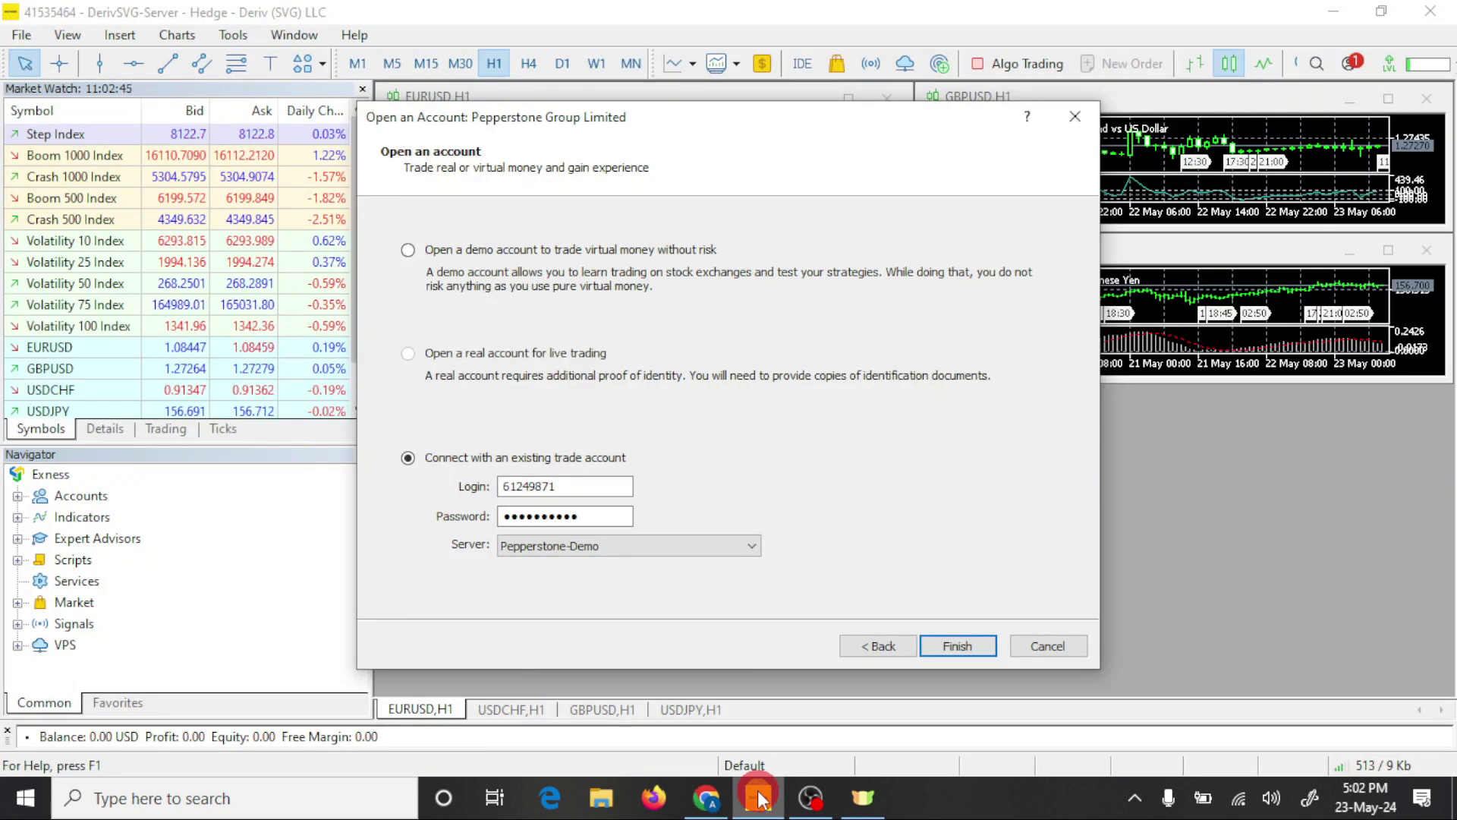
left_click(677, 545)
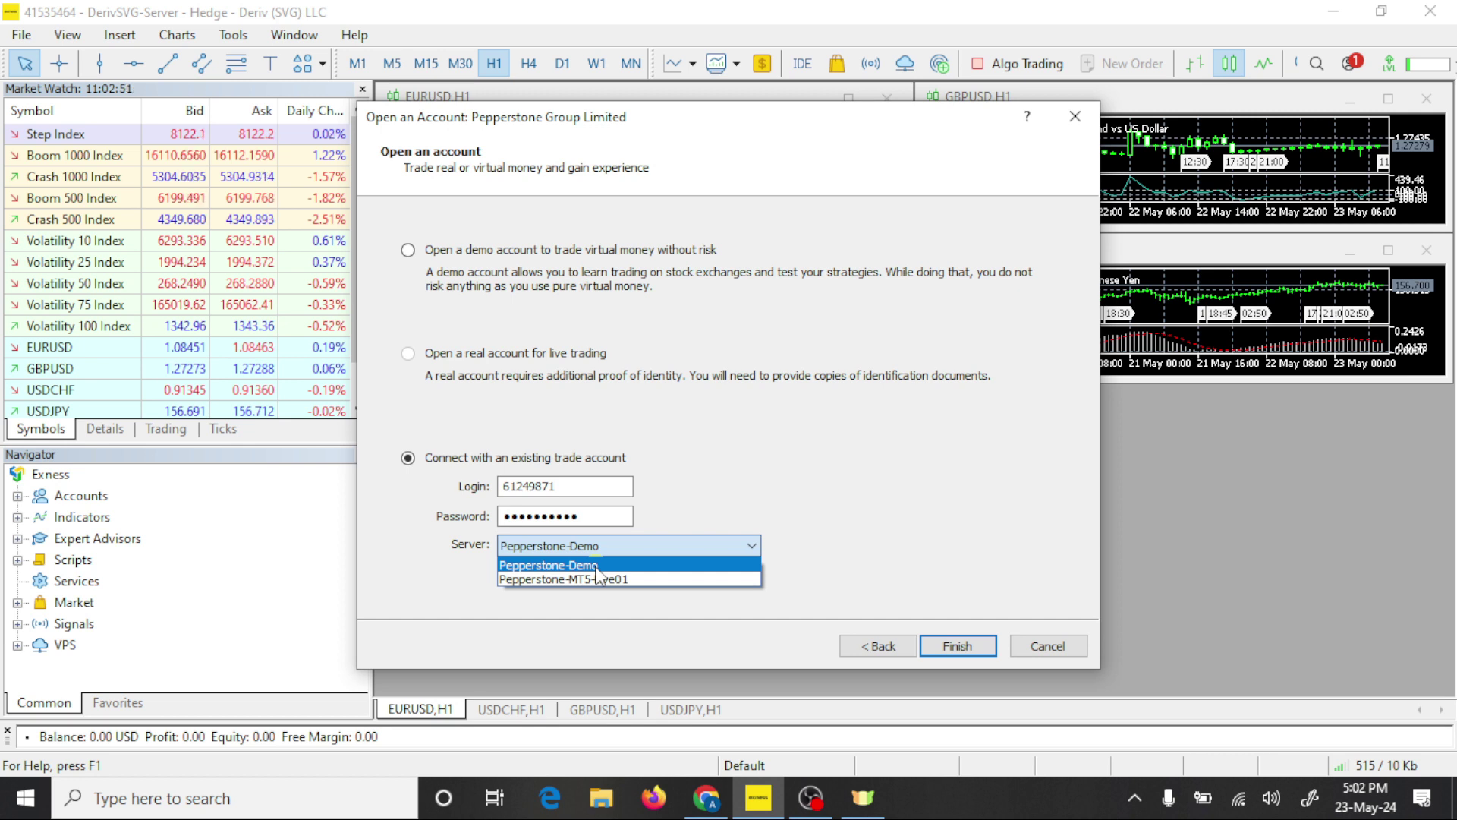
left_click(596, 566)
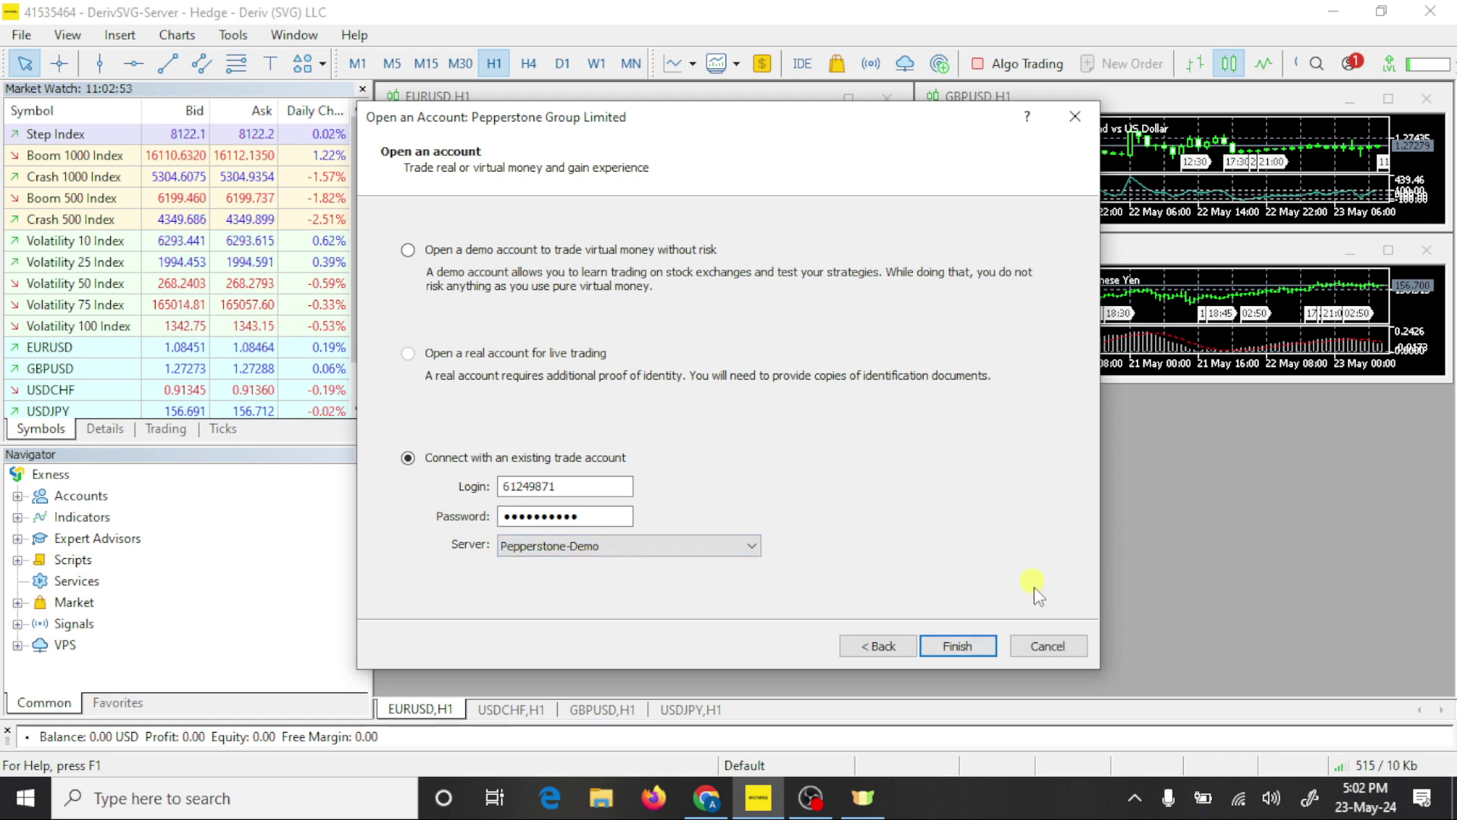
left_click(957, 647)
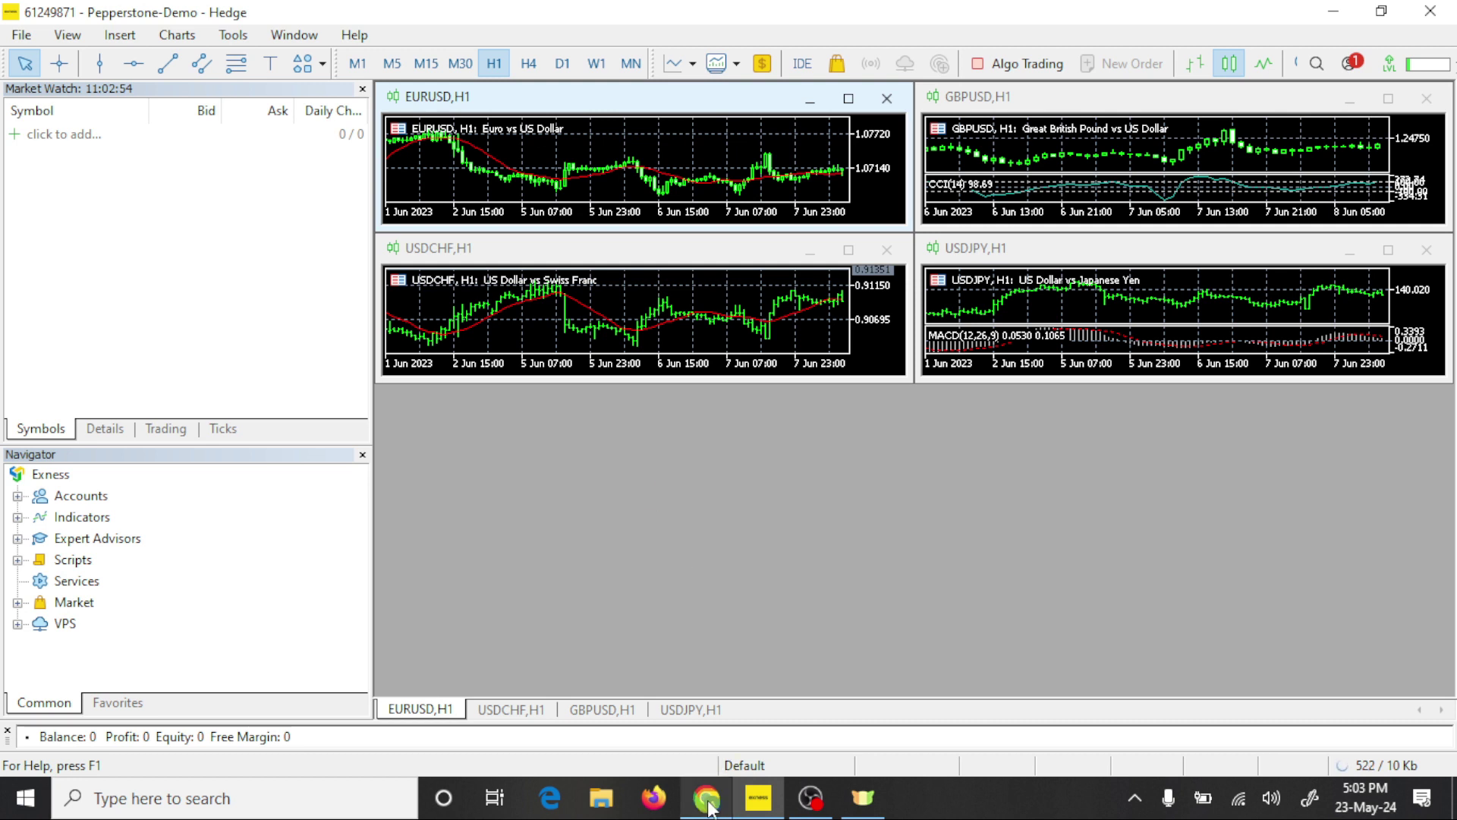
Open the Funds section of the Pepperstone Secure Client Area in the browser.
mouse_move(706, 797)
left_click(668, 658)
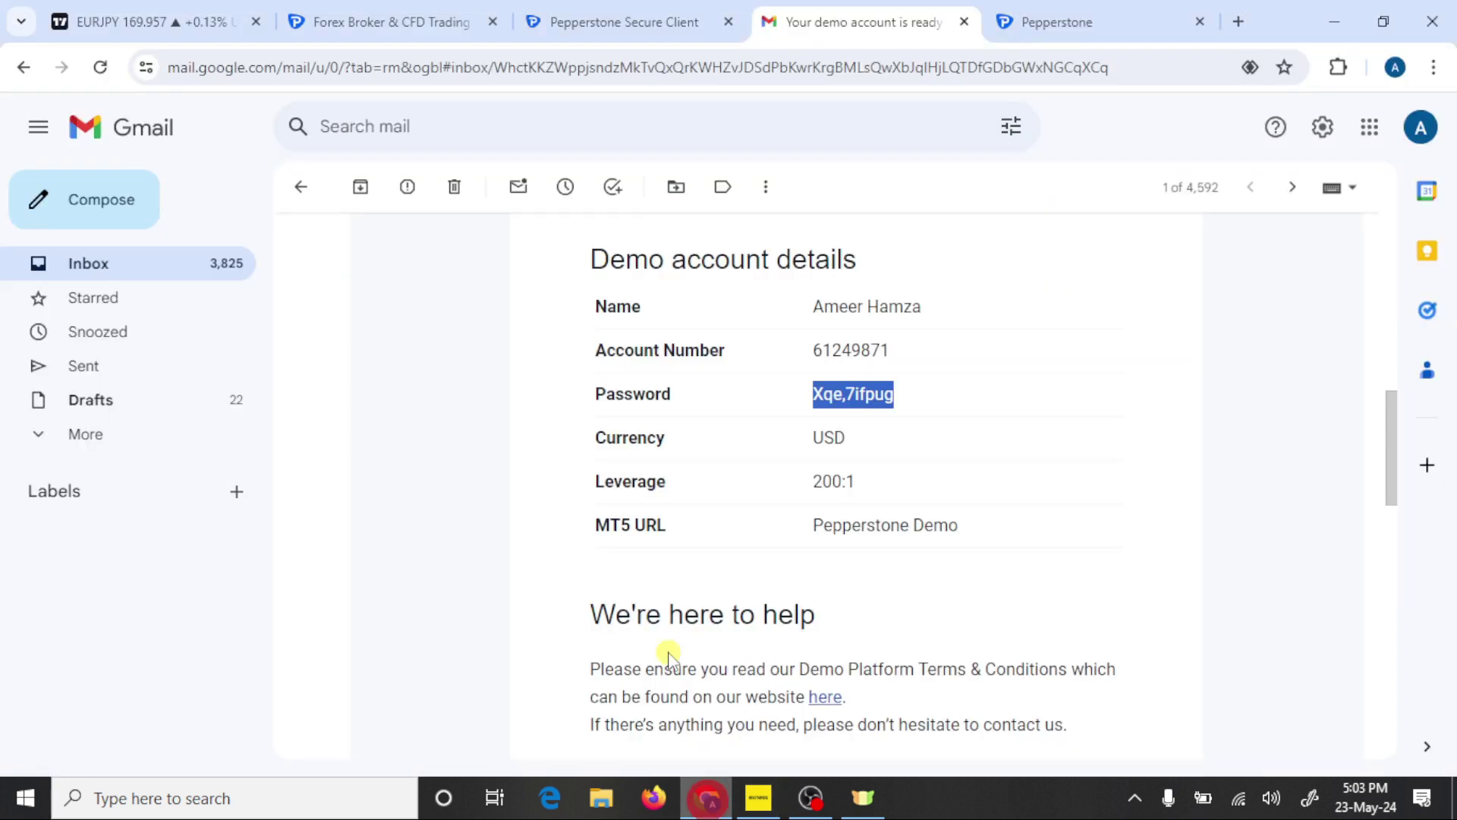
left_click(623, 22)
left_click(102, 369)
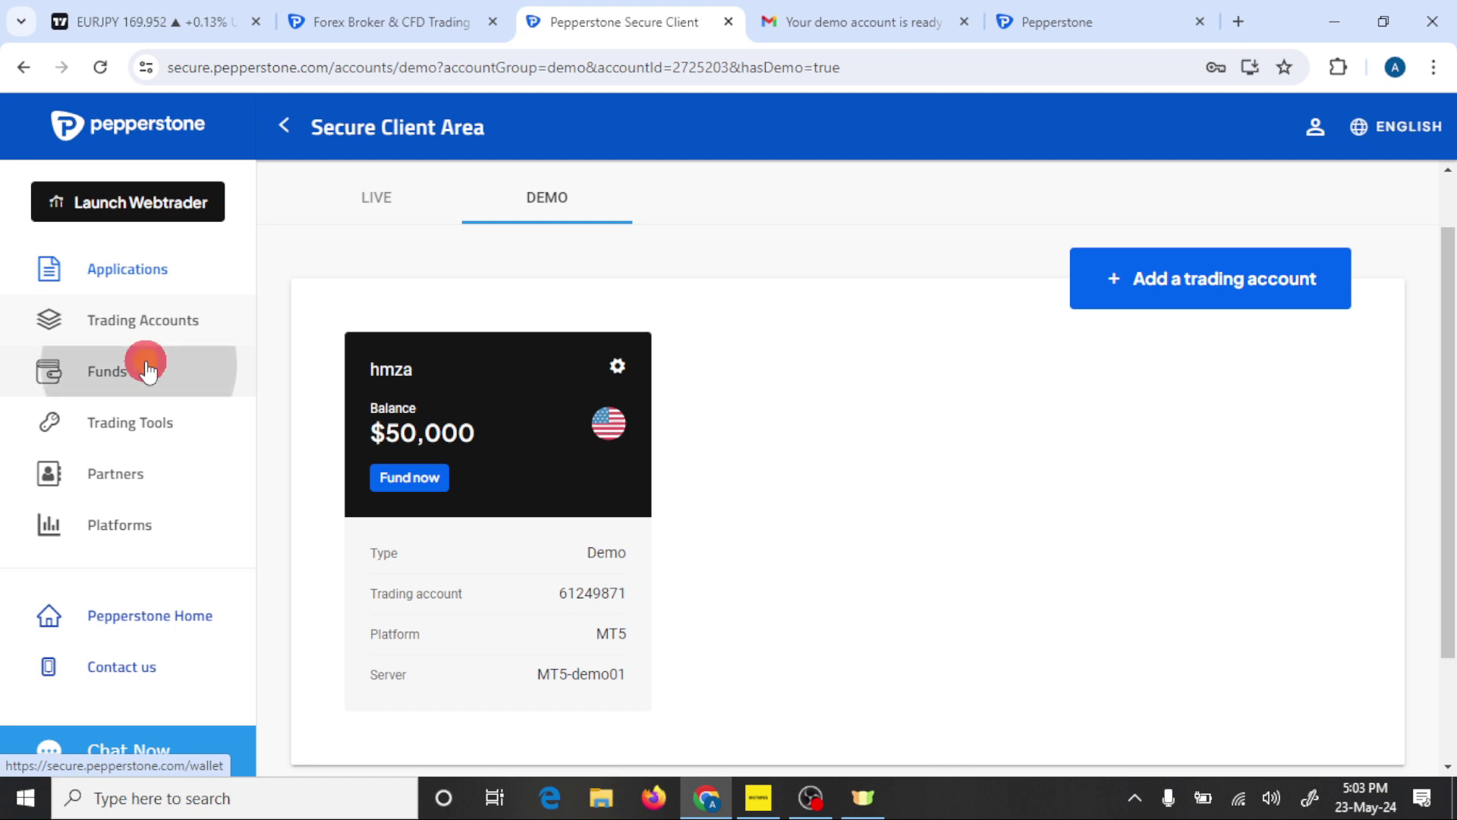